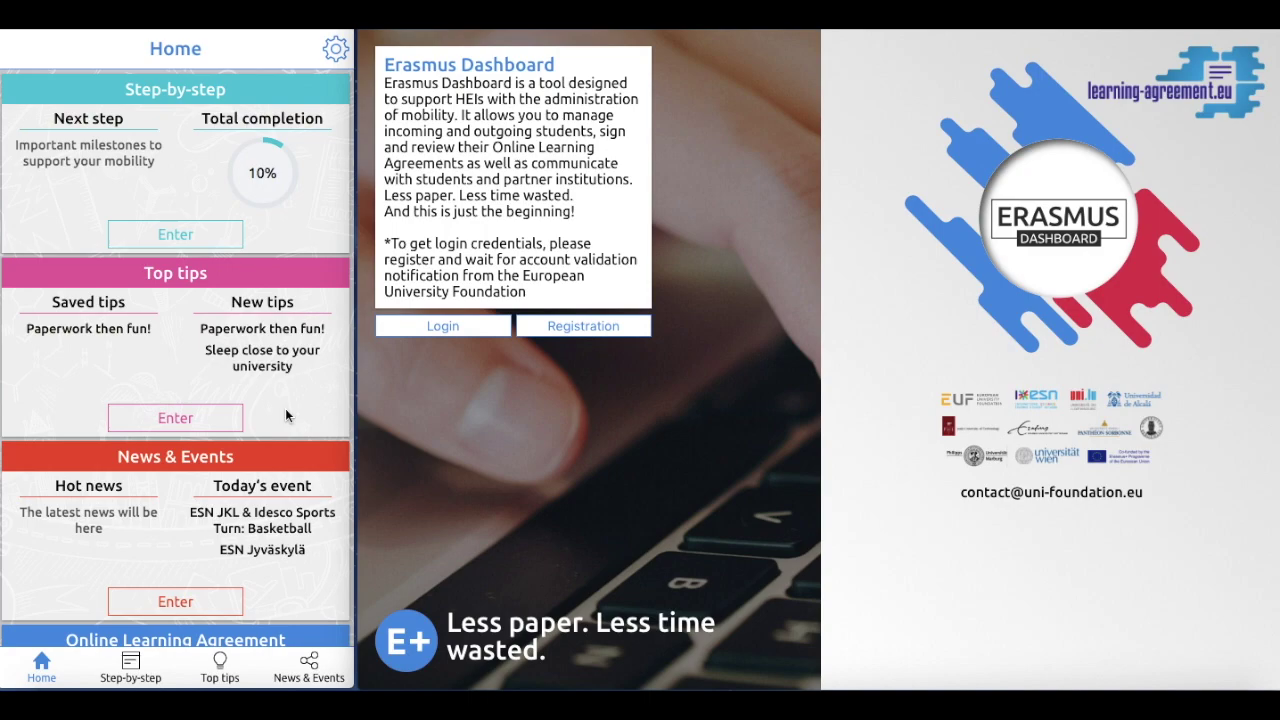
Step: Look through the home sections, then examine the Step-by-step checklist from Plan ahead to Before you go
scroll(285, 412, "down", 5)
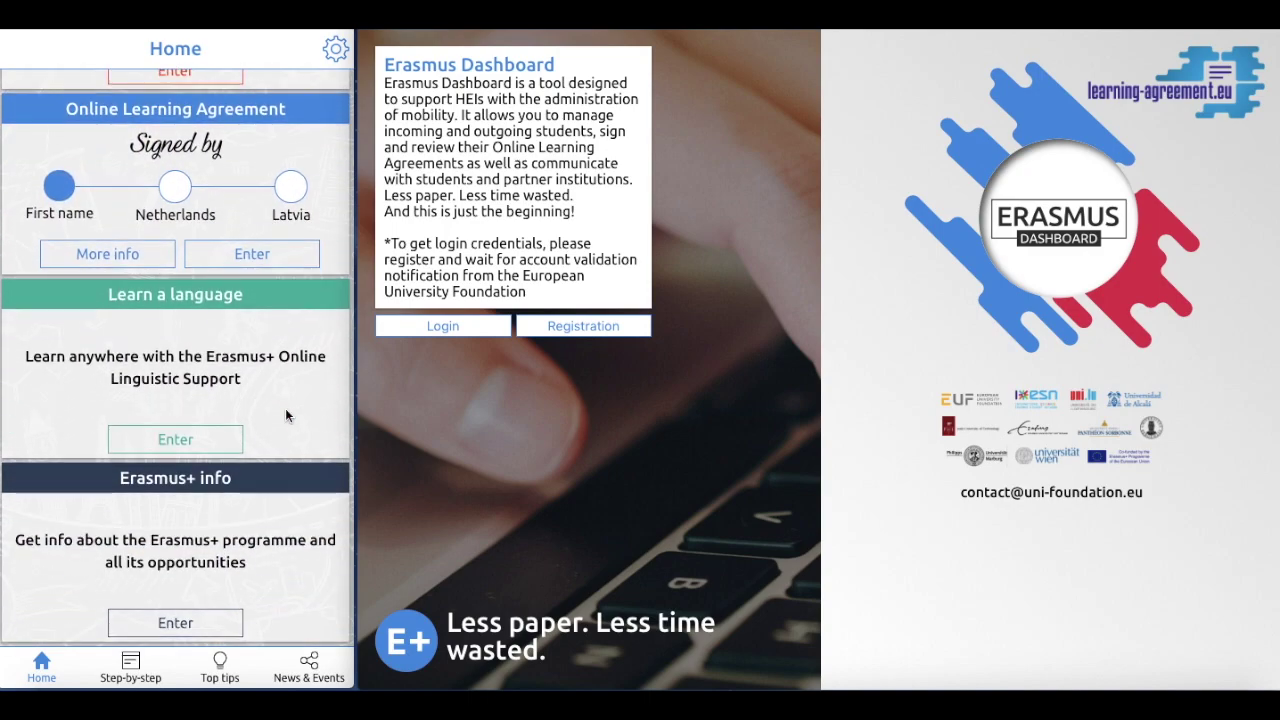
scroll(285, 412, "up", 5)
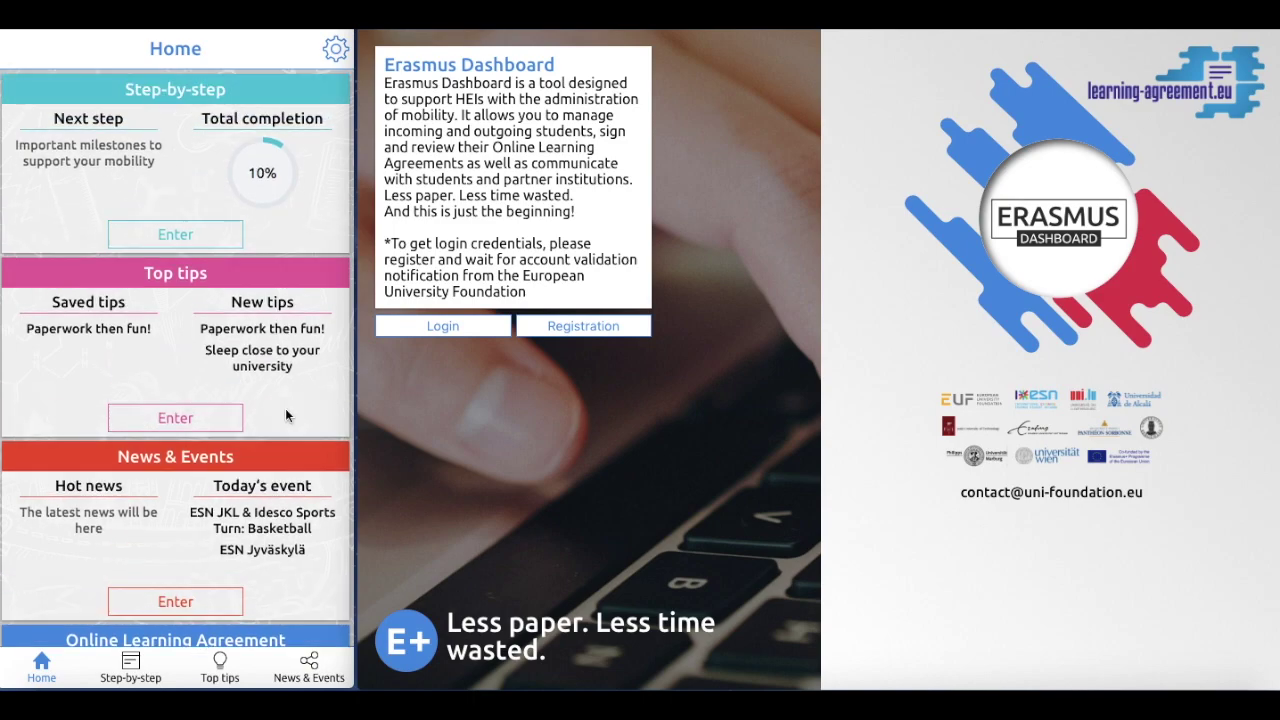
left_click(172, 234)
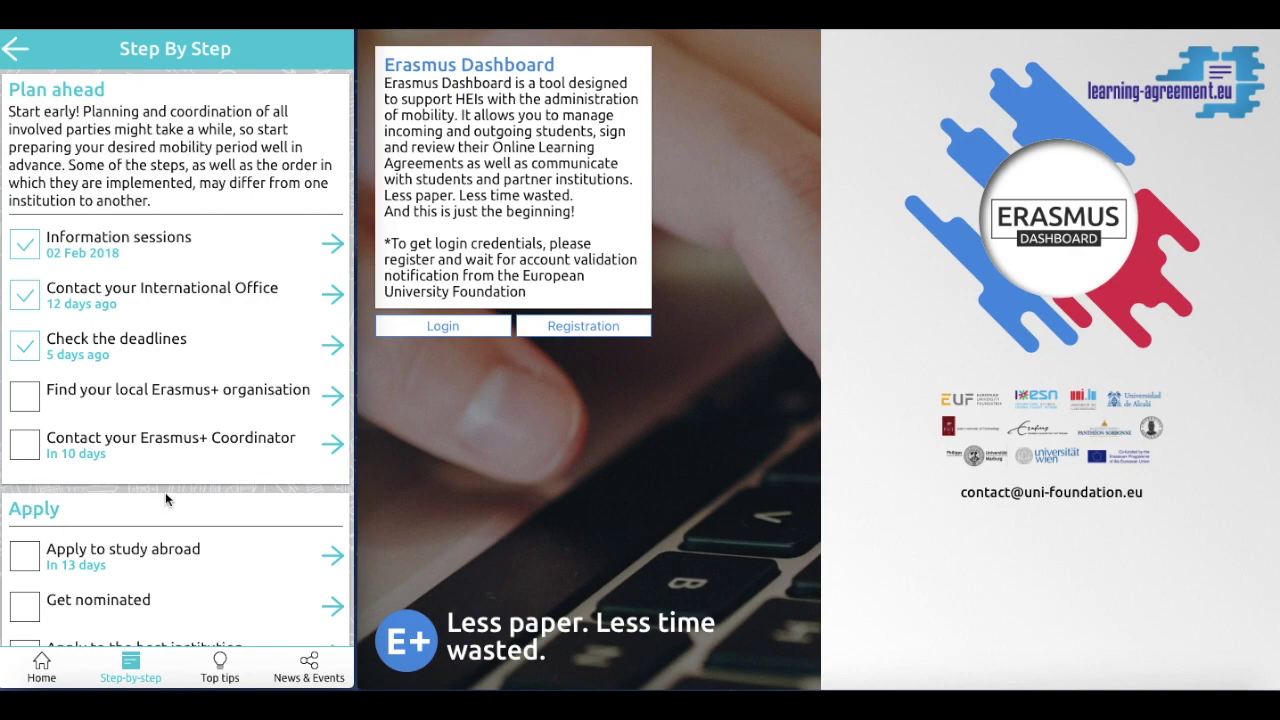
scroll(165, 492, "down", 3)
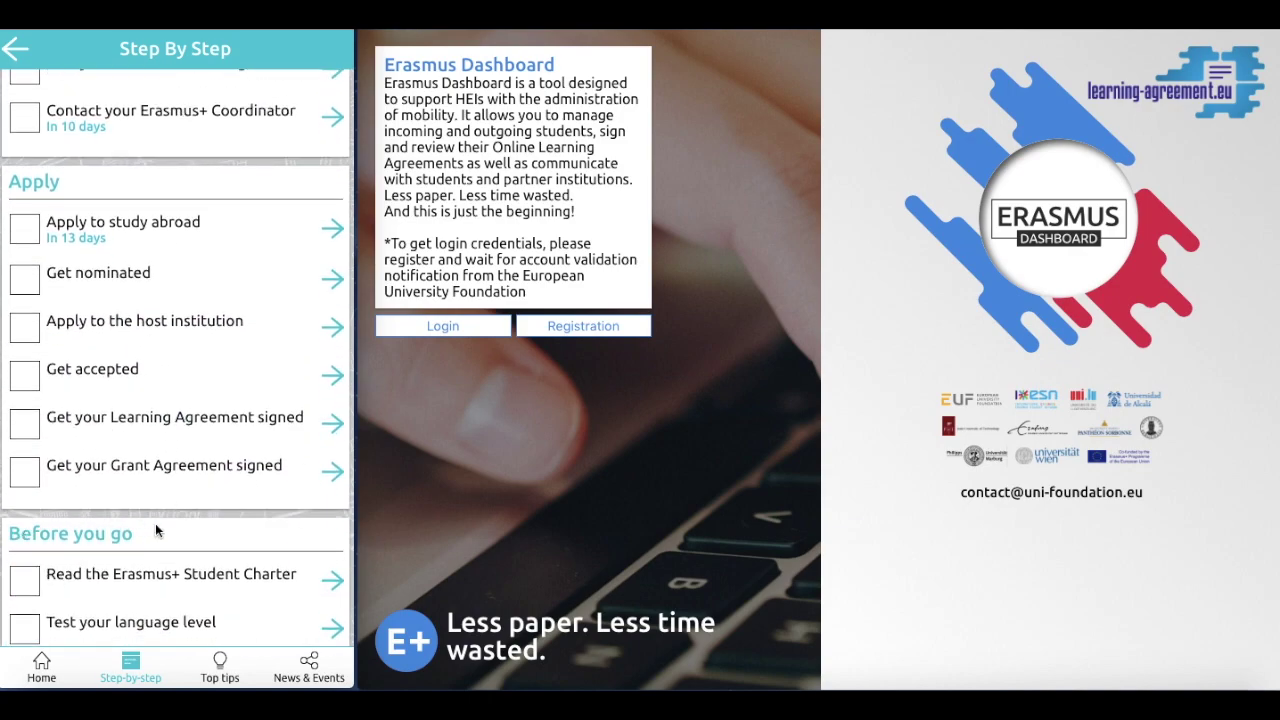
scroll(185, 545, "down", 3)
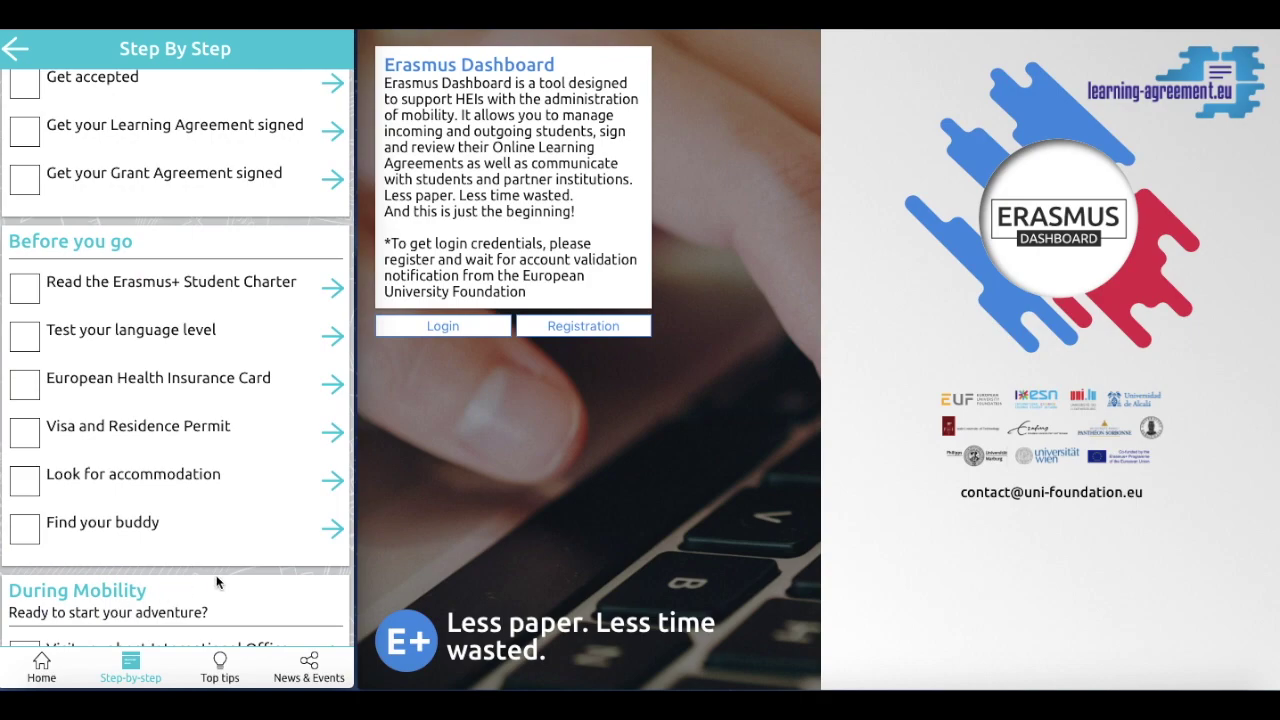
Step: Open Top Tips from the home page and filter the tips by the Administration category
left_click(46, 664)
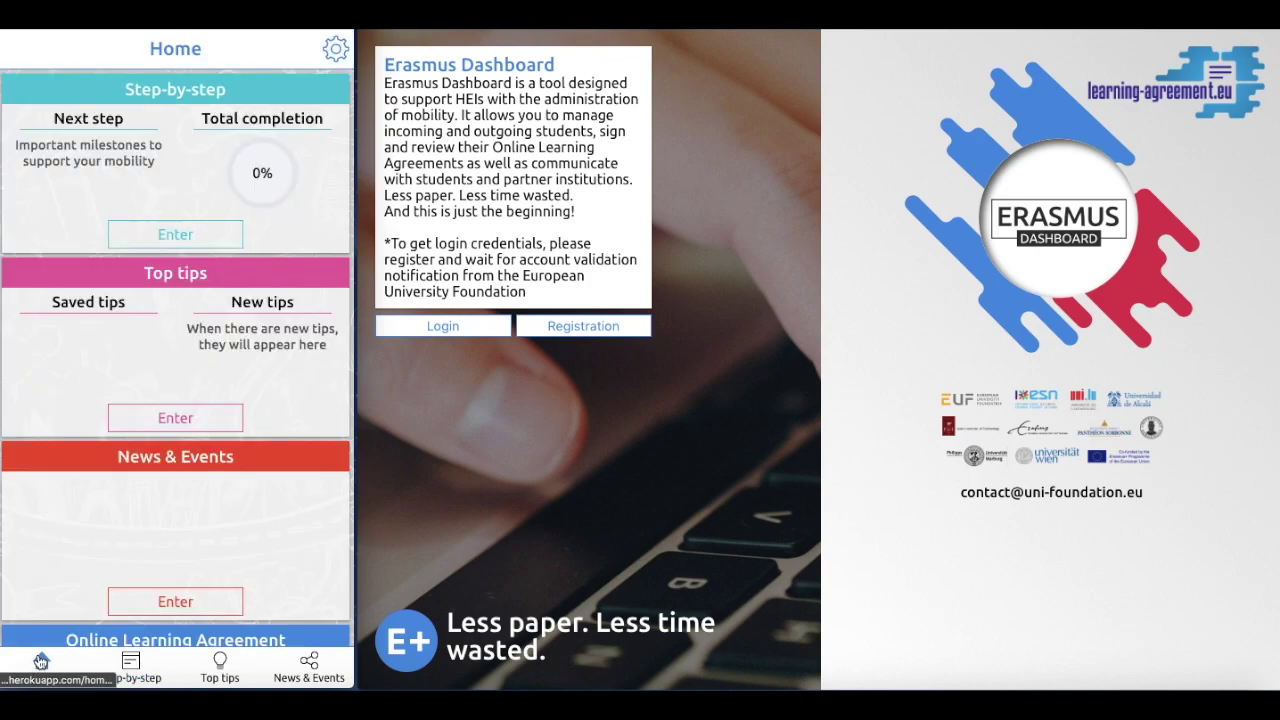
left_click(190, 416)
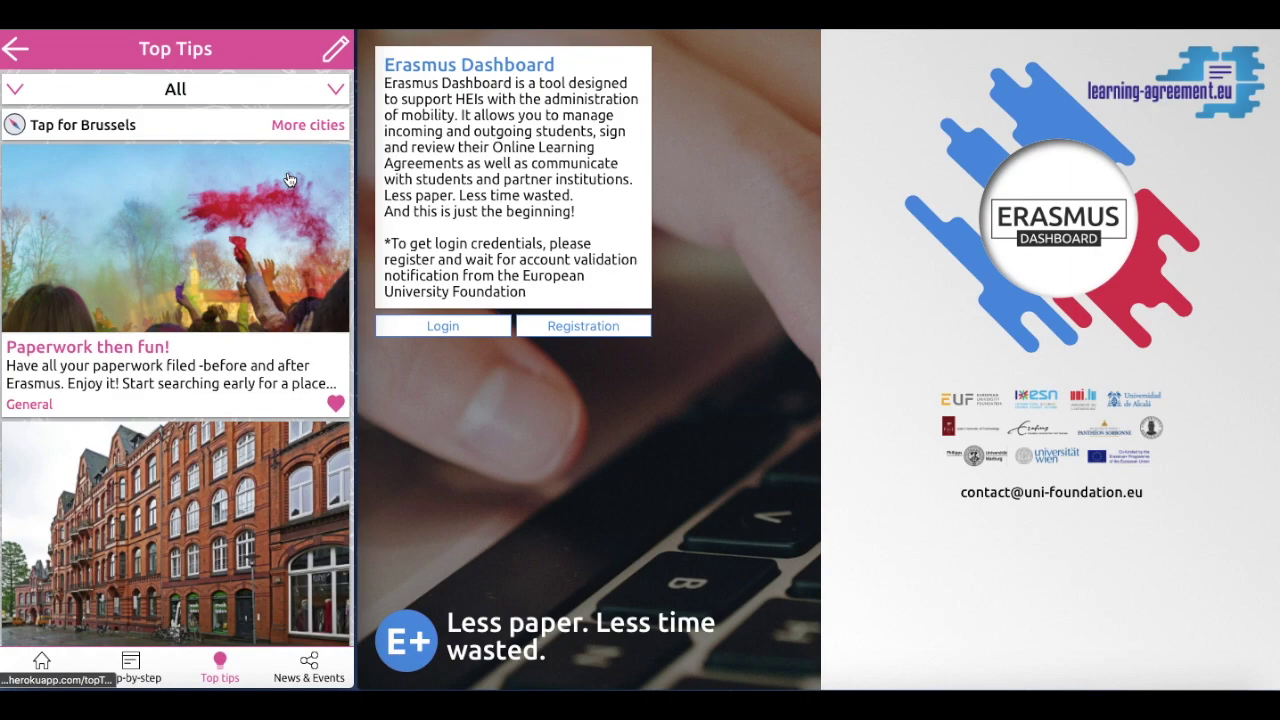
left_click(337, 88)
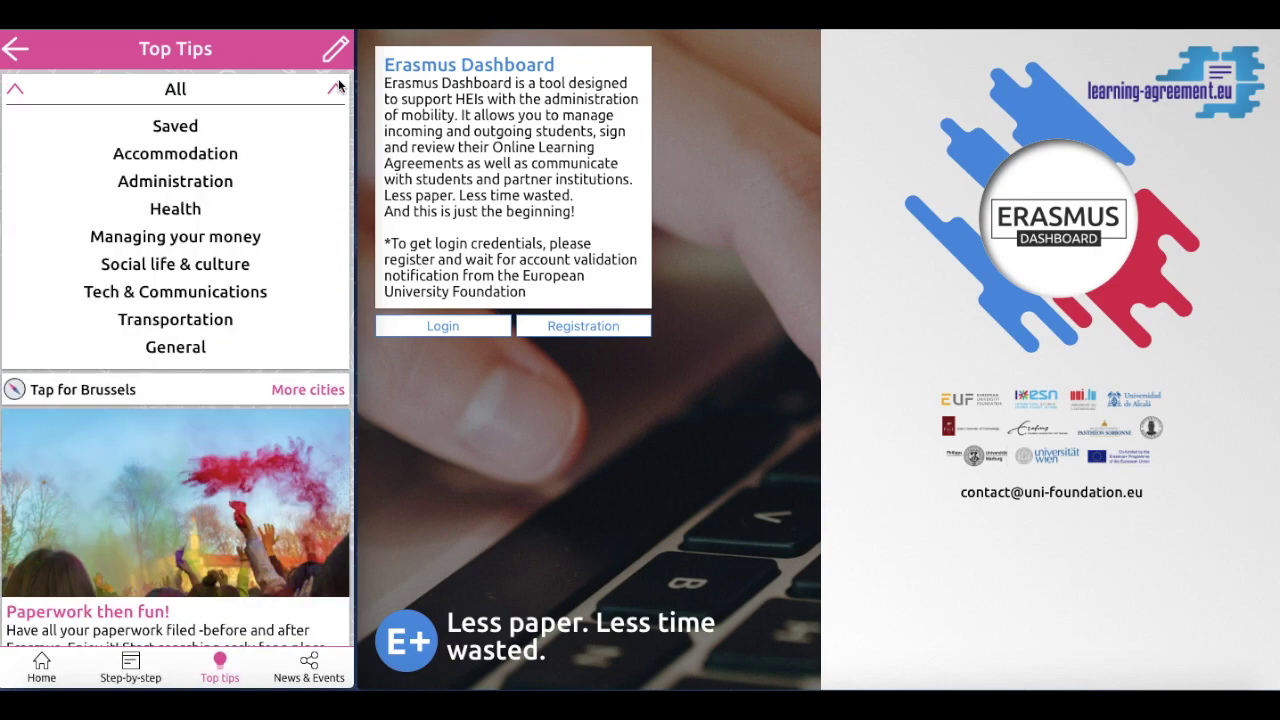
left_click(212, 182)
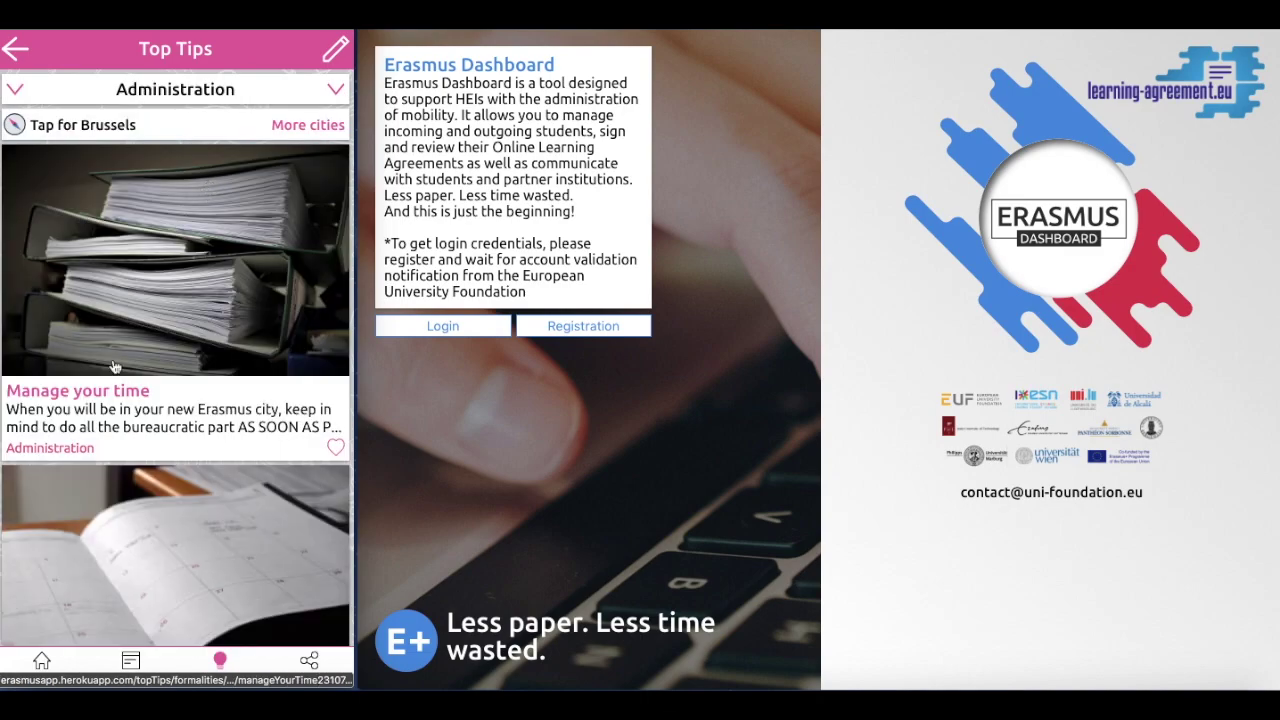
Step: Return to the home page and view the News & Events section
left_click(42, 660)
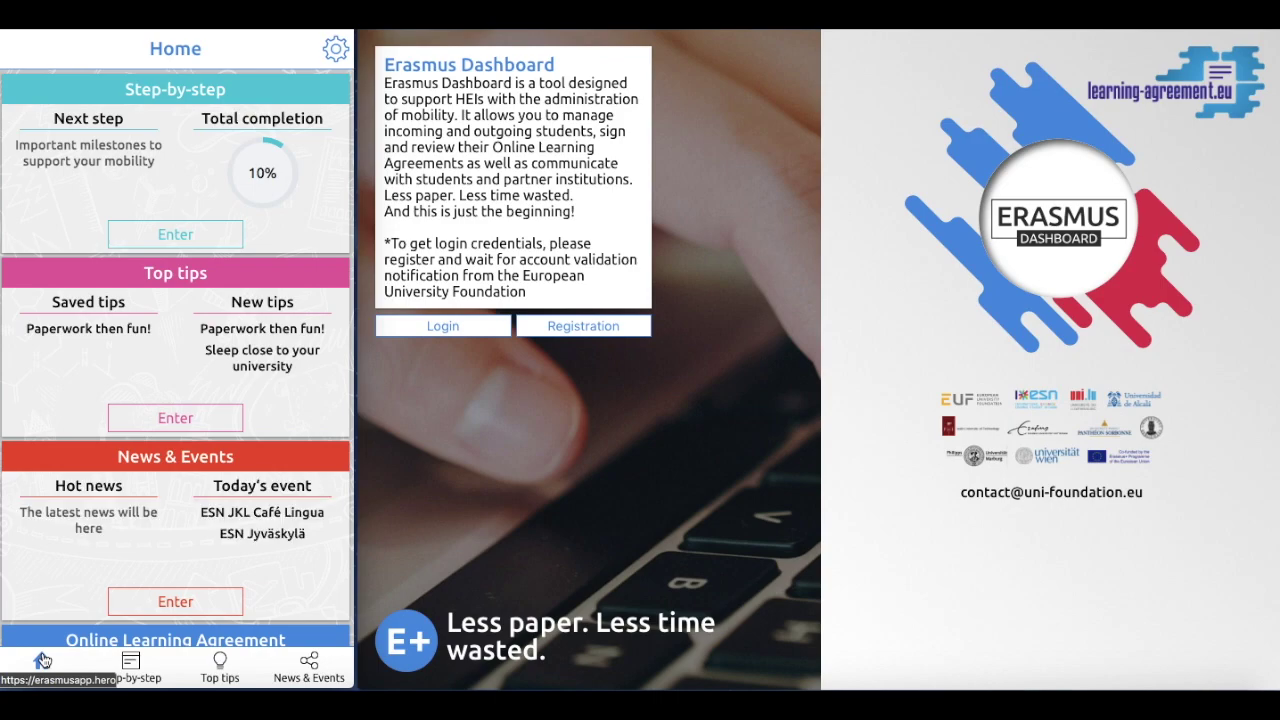
scroll(219, 533, "down", 3)
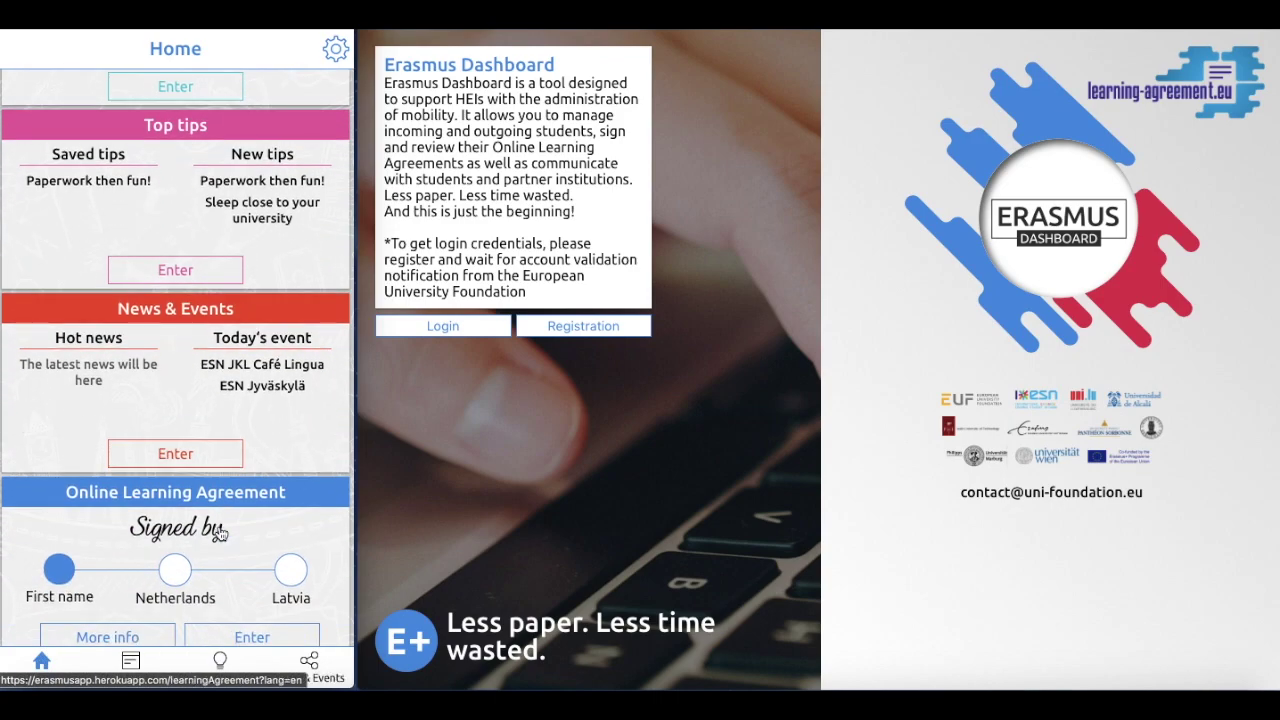
left_click(204, 453)
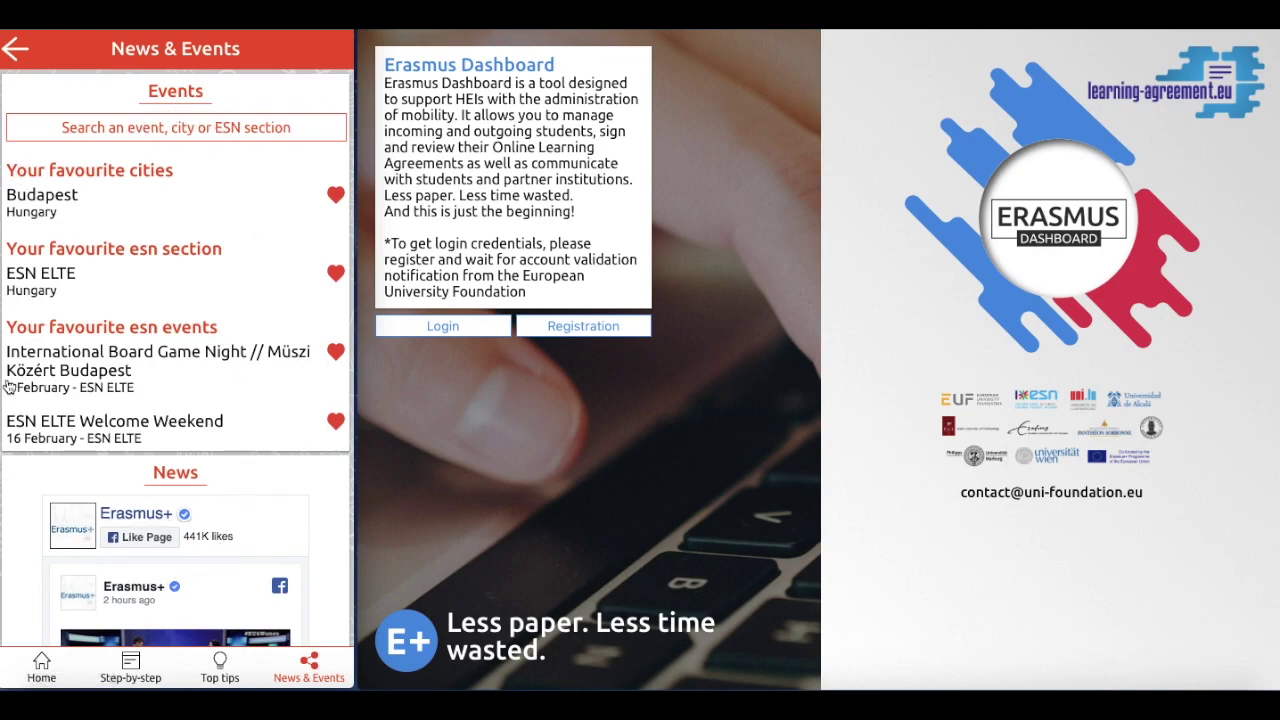
Step: Open Erasmus+ Info from the home page and read the details of Higher Education - traineeships
left_click(41, 662)
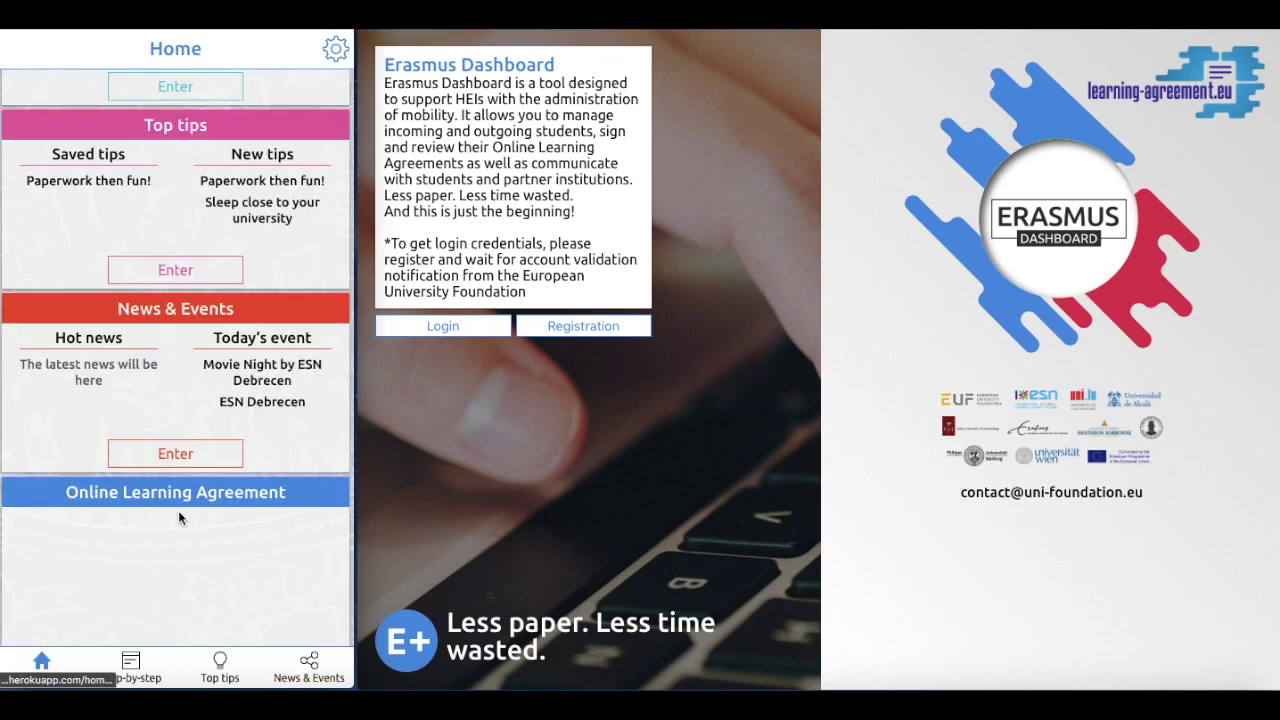
scroll(228, 550, "down", 5)
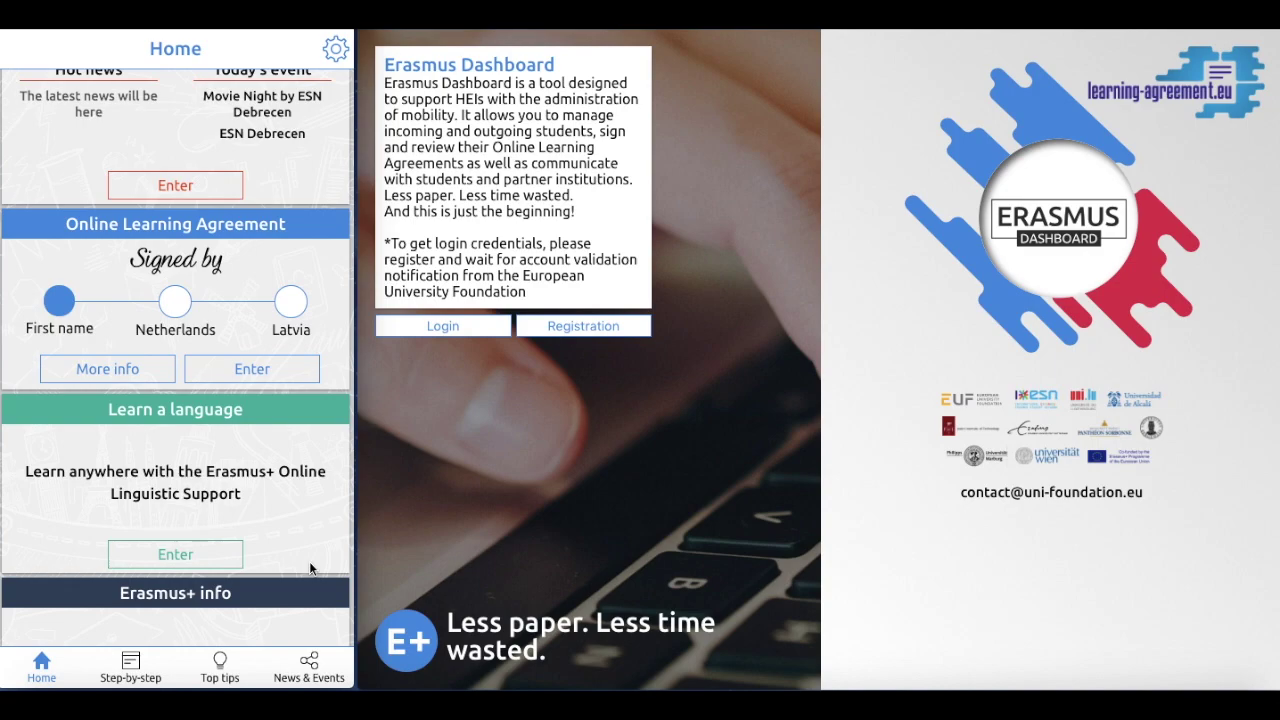
scroll(309, 561, "down", 1)
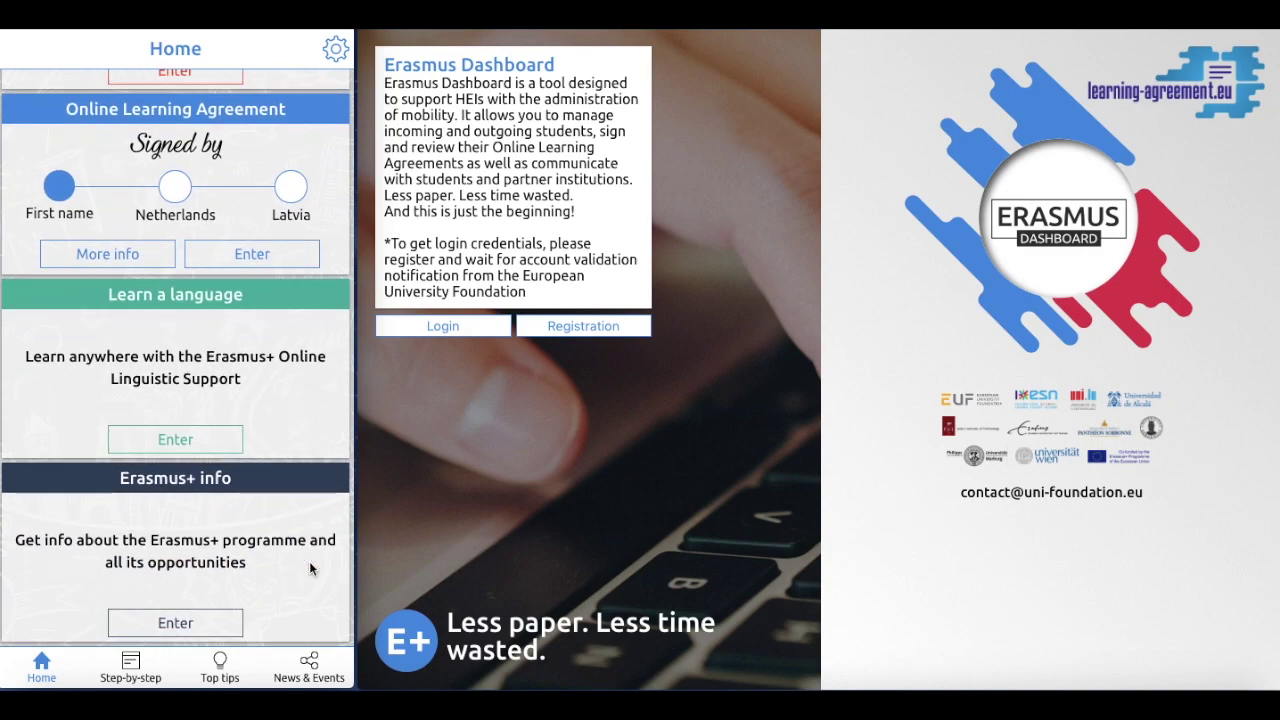
left_click(193, 624)
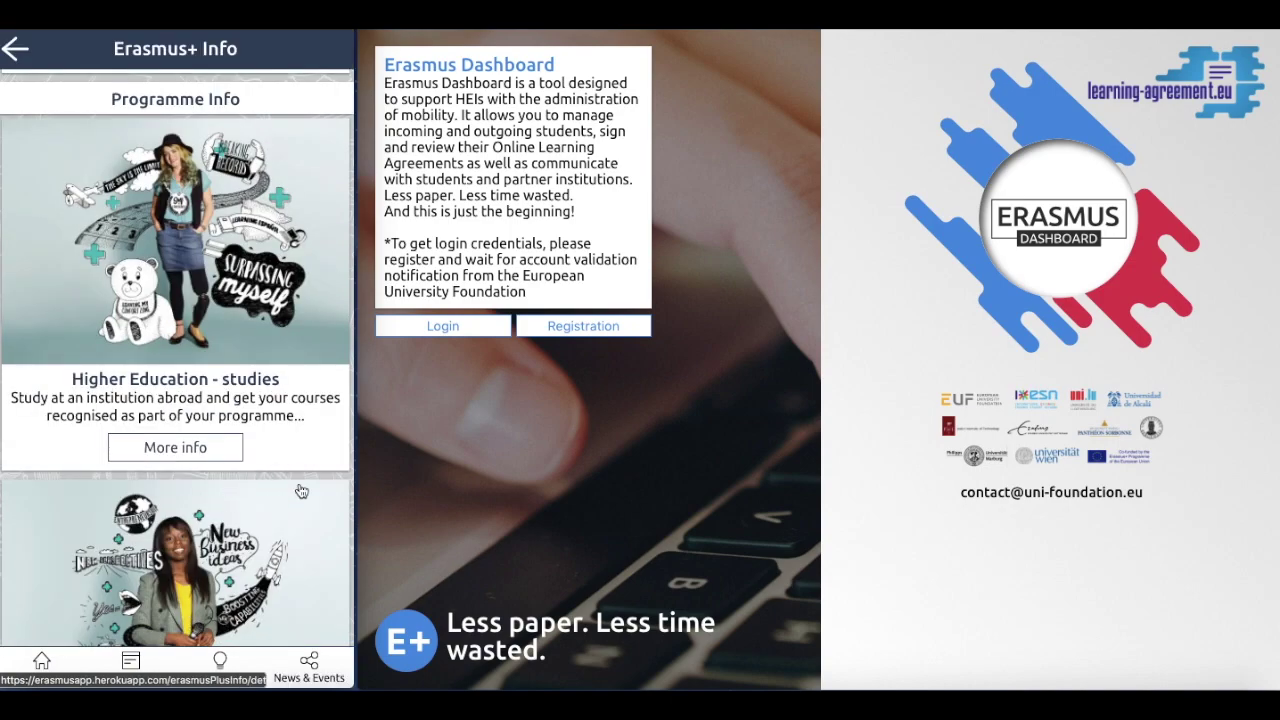
scroll(301, 491, "down", 3)
scroll(301, 491, "down", 3)
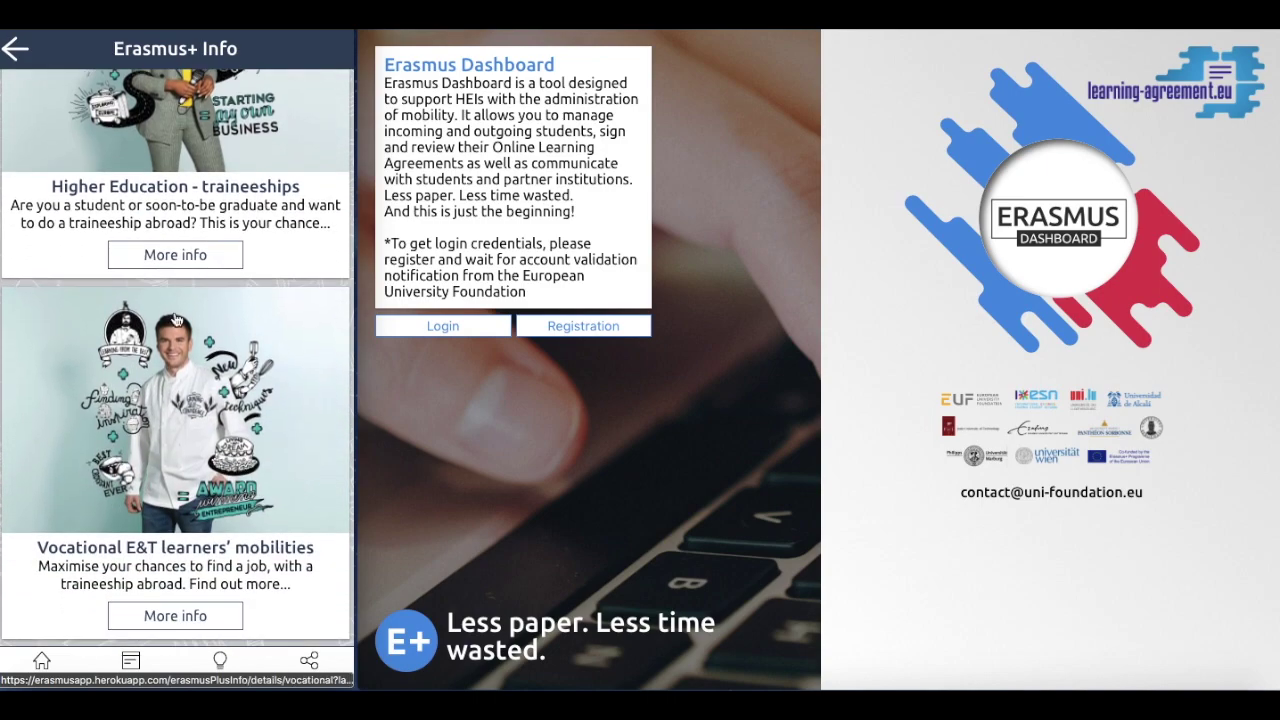
left_click(184, 256)
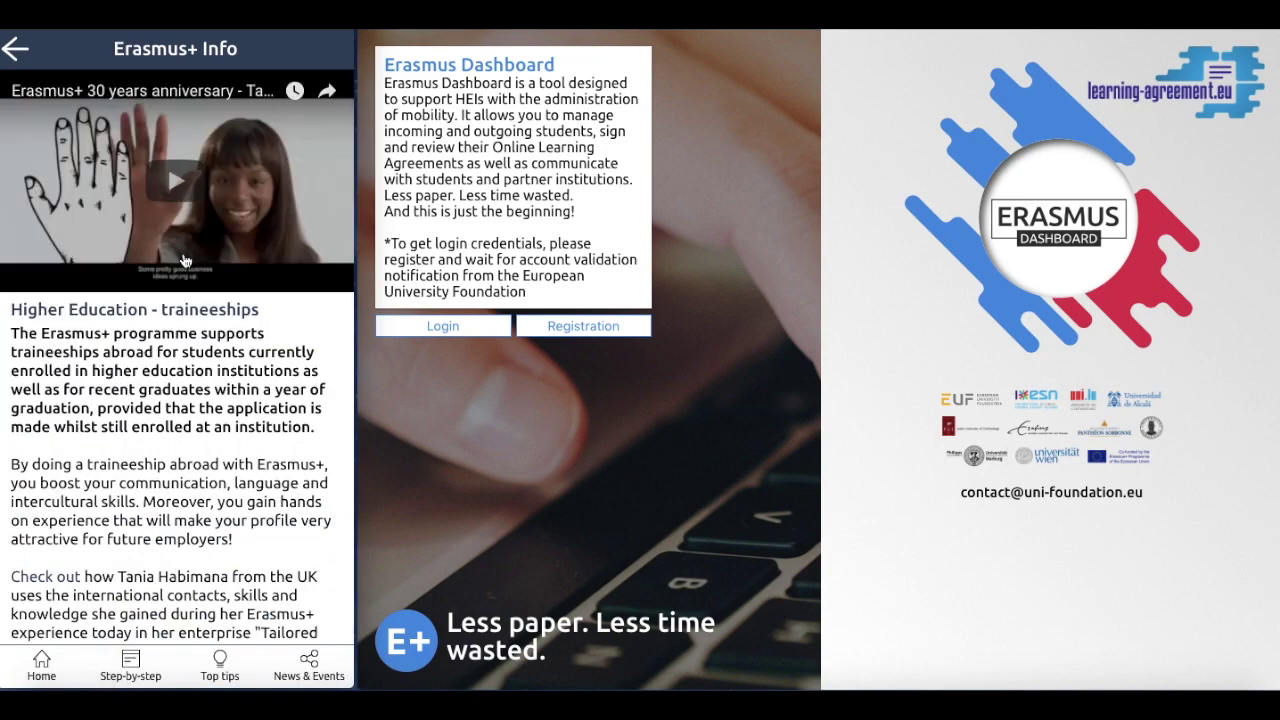
scroll(190, 400, "down", 3)
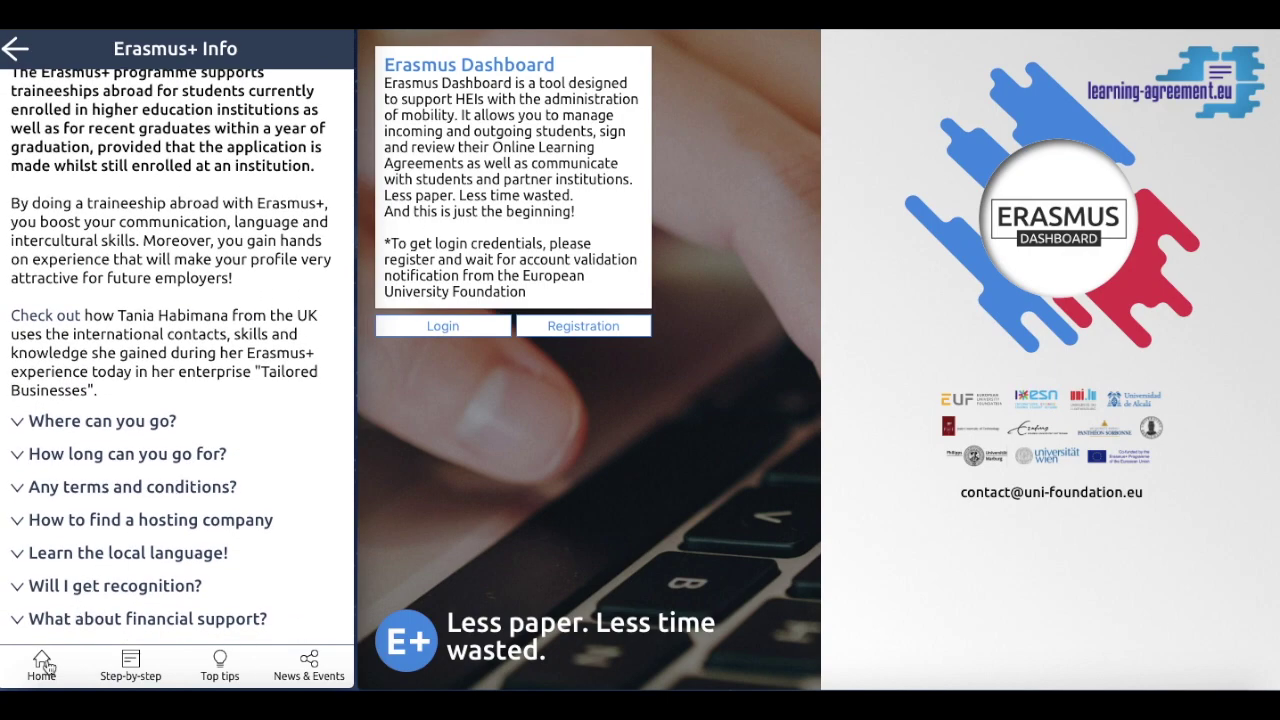
Step: Turn on notifications for the Information sessions item of the Step-by-step checklist
left_click(44, 664)
scroll(275, 390, "up", 5)
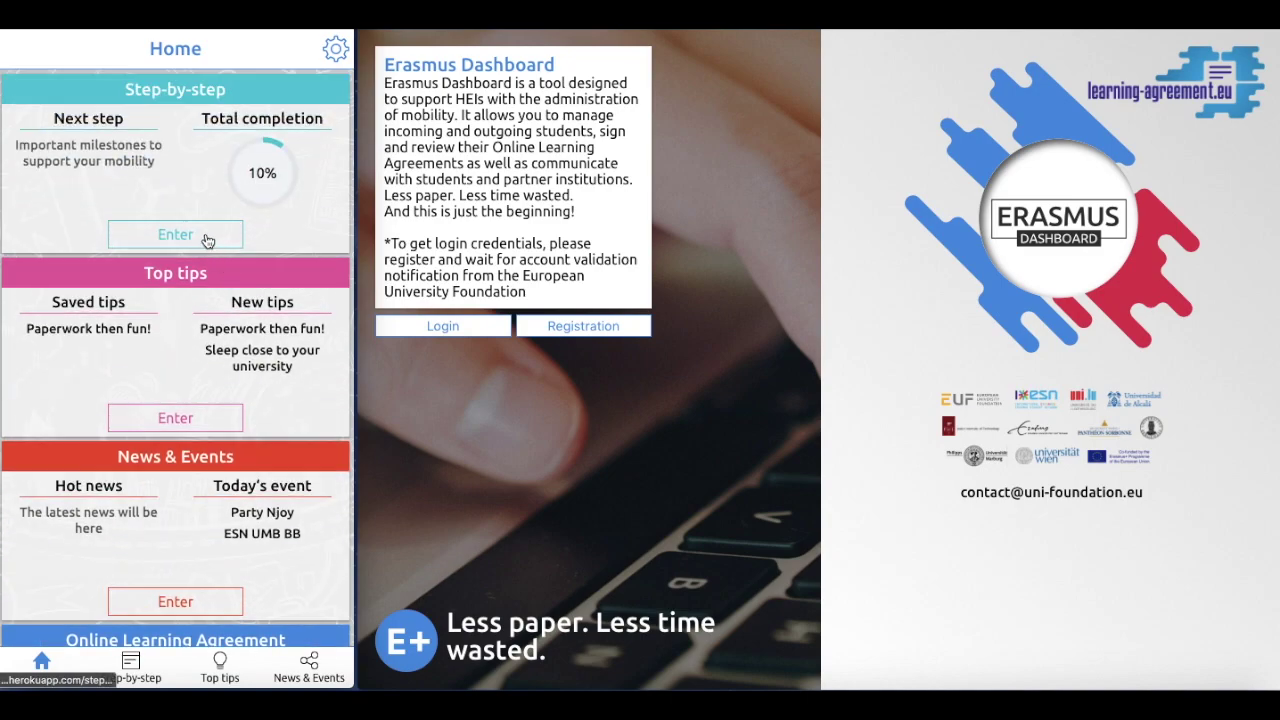
left_click(207, 237)
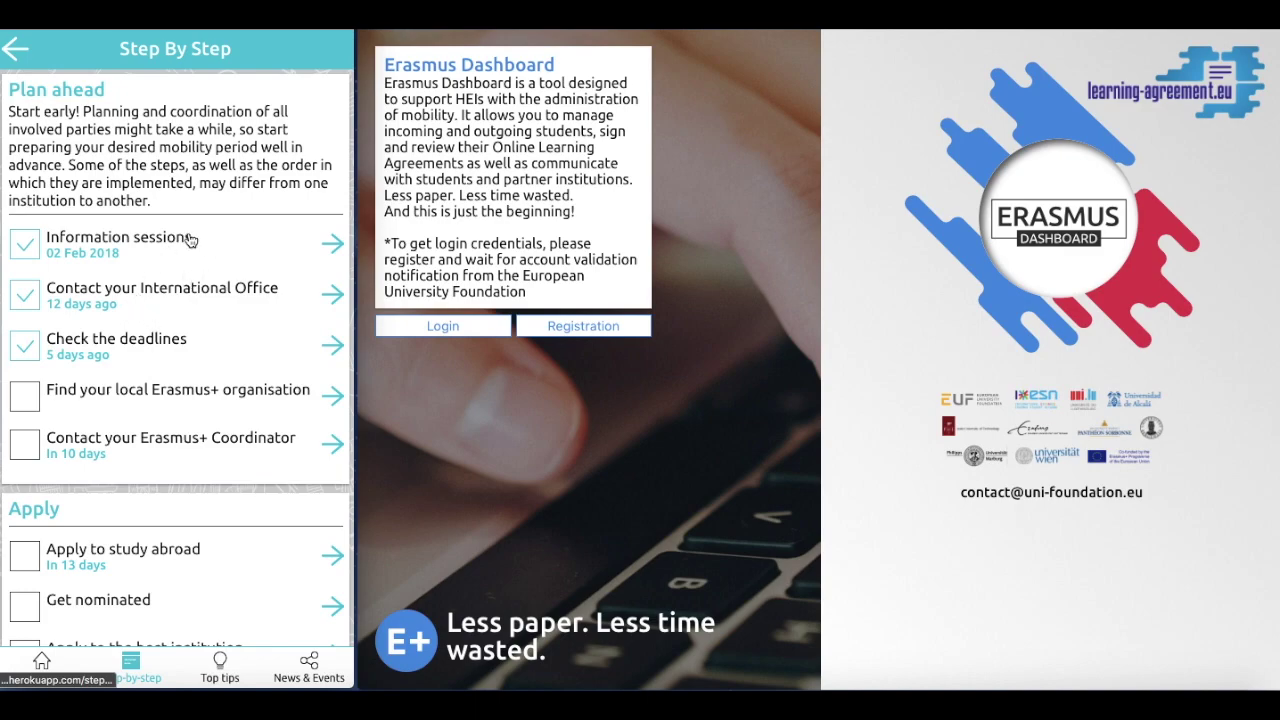
left_click(190, 240)
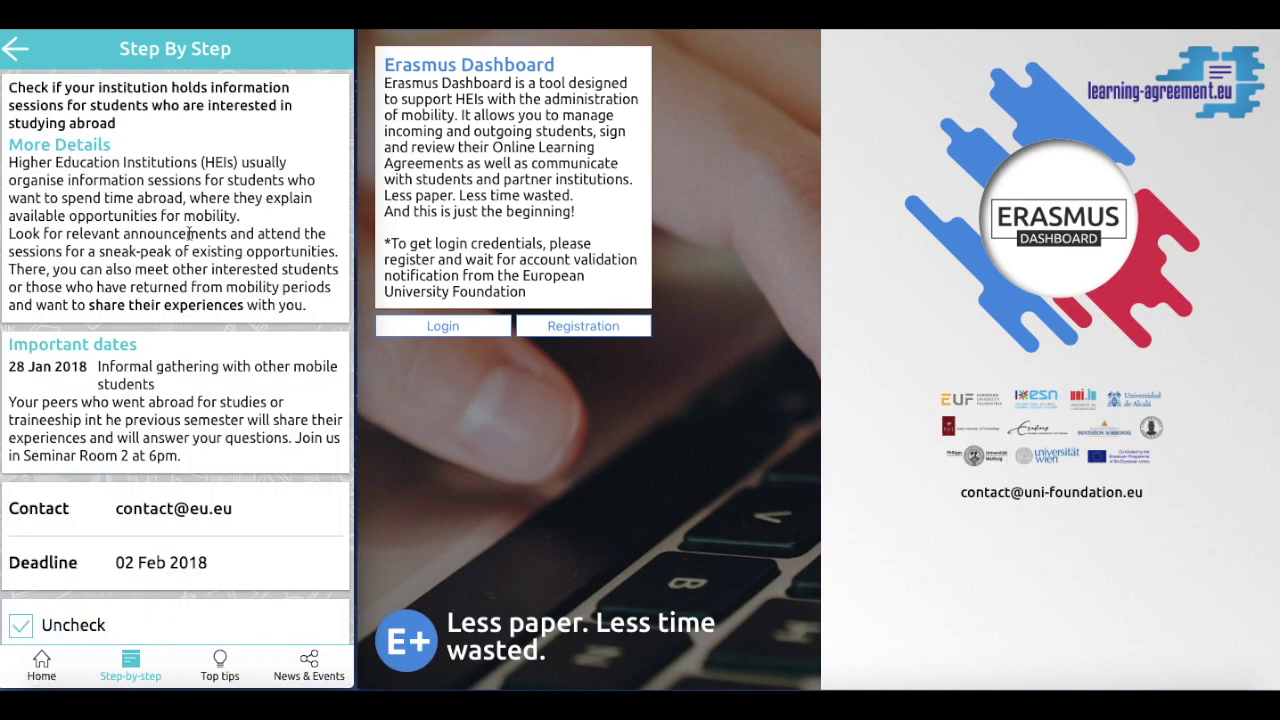
scroll(293, 383, "down", 2)
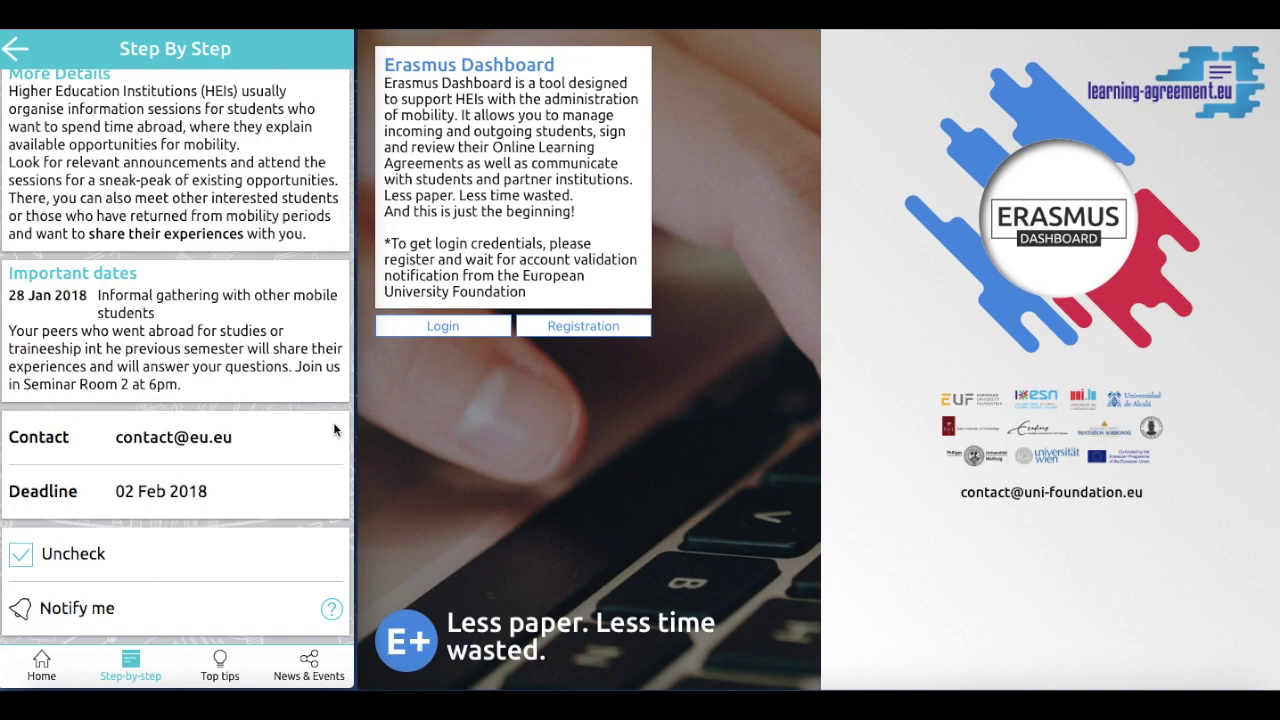
left_click(20, 609)
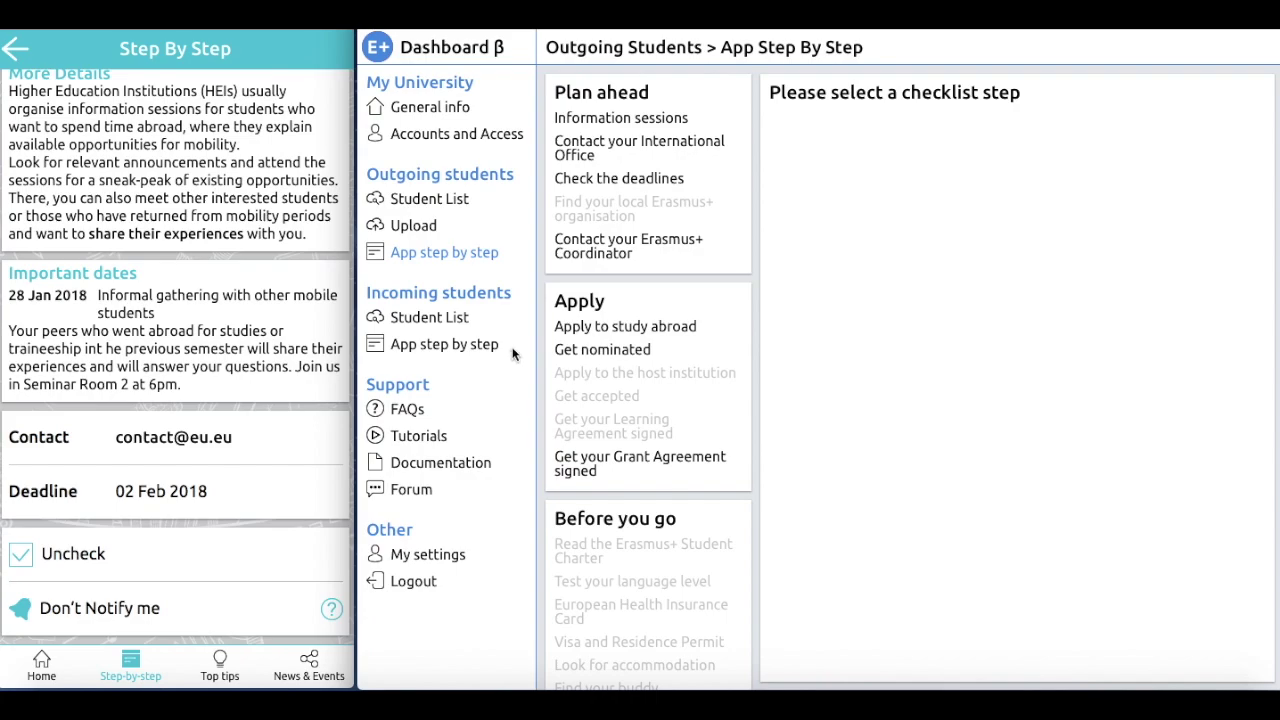
Step: In the dashboard's Information sessions step, enter an important date titled "More informal gatherings" with the description "Join us in Aula 2 at 6pm."
left_click(642, 122)
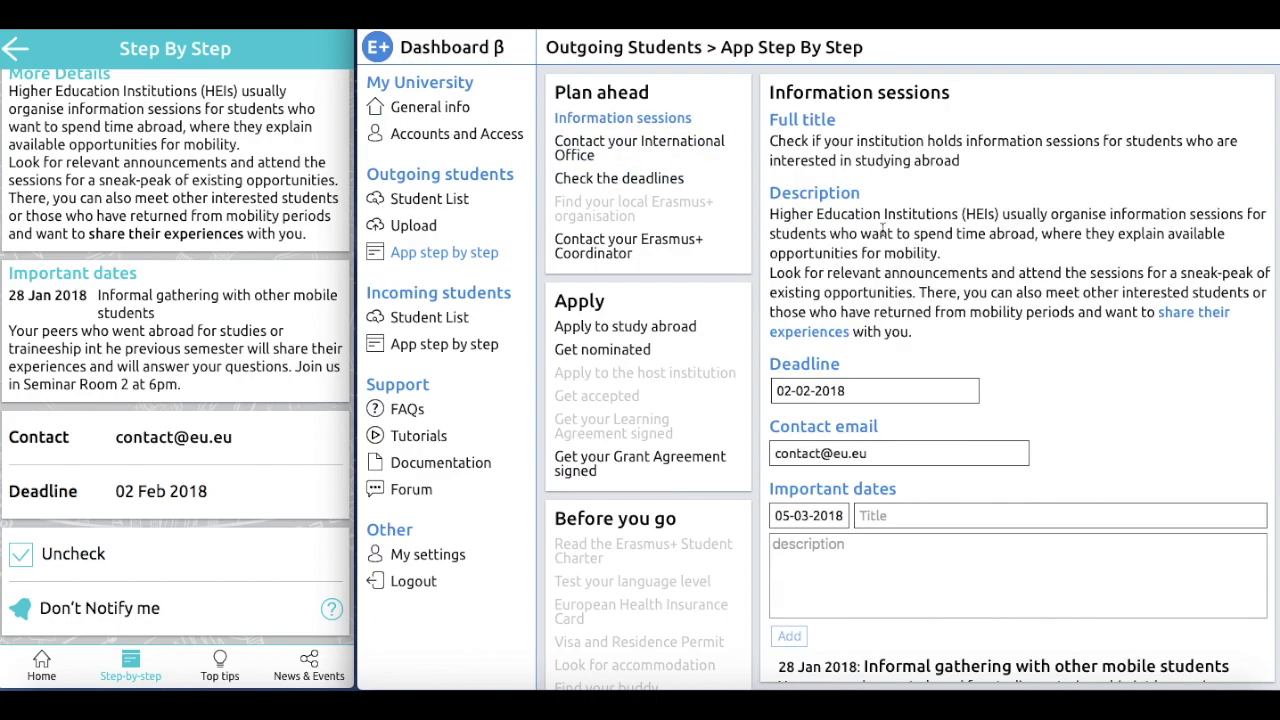
scroll(1126, 410, "down", 2)
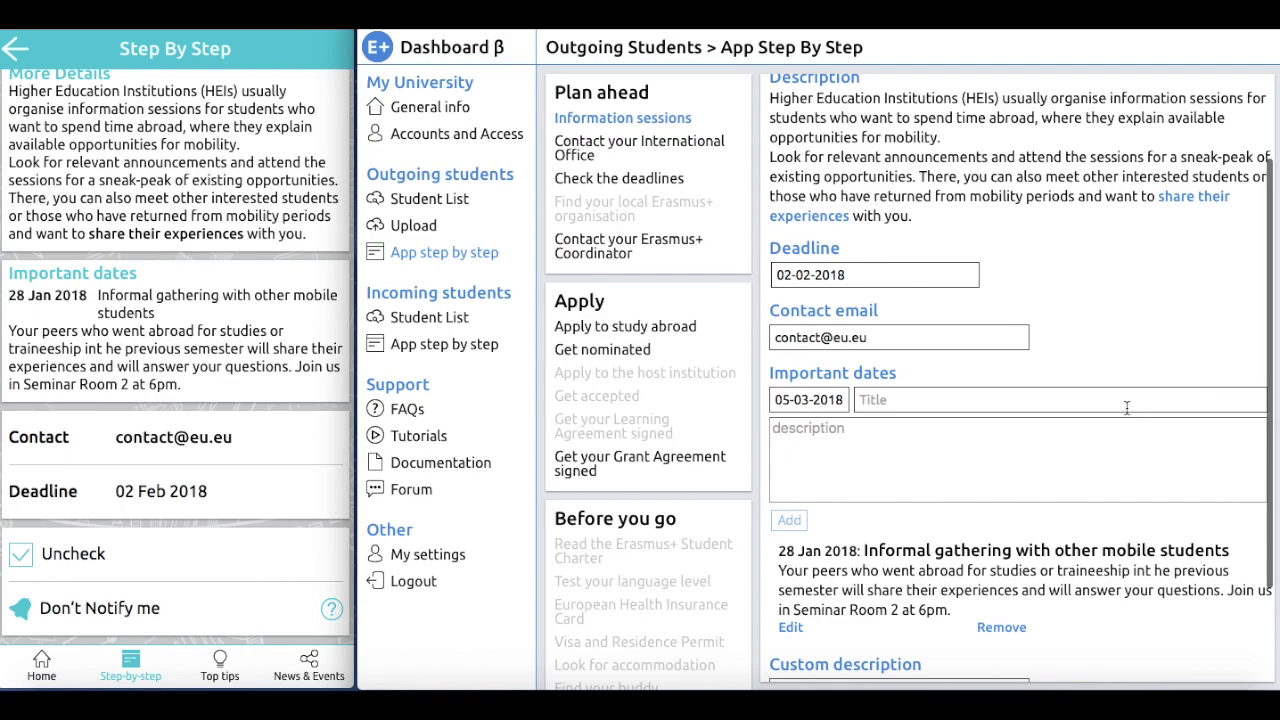
scroll(1126, 408, "up", 1)
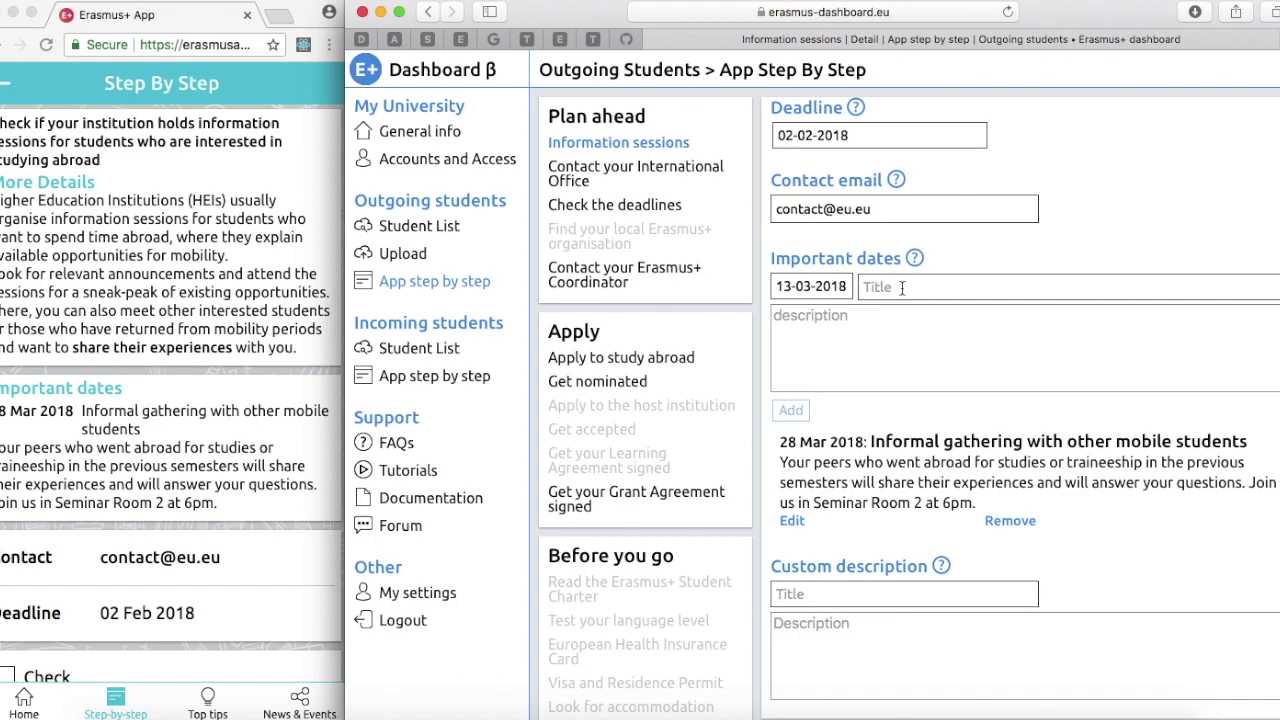
left_click(901, 287)
type("More informal gatherings")
left_click(889, 323)
type("Join us in Aula 2 at")
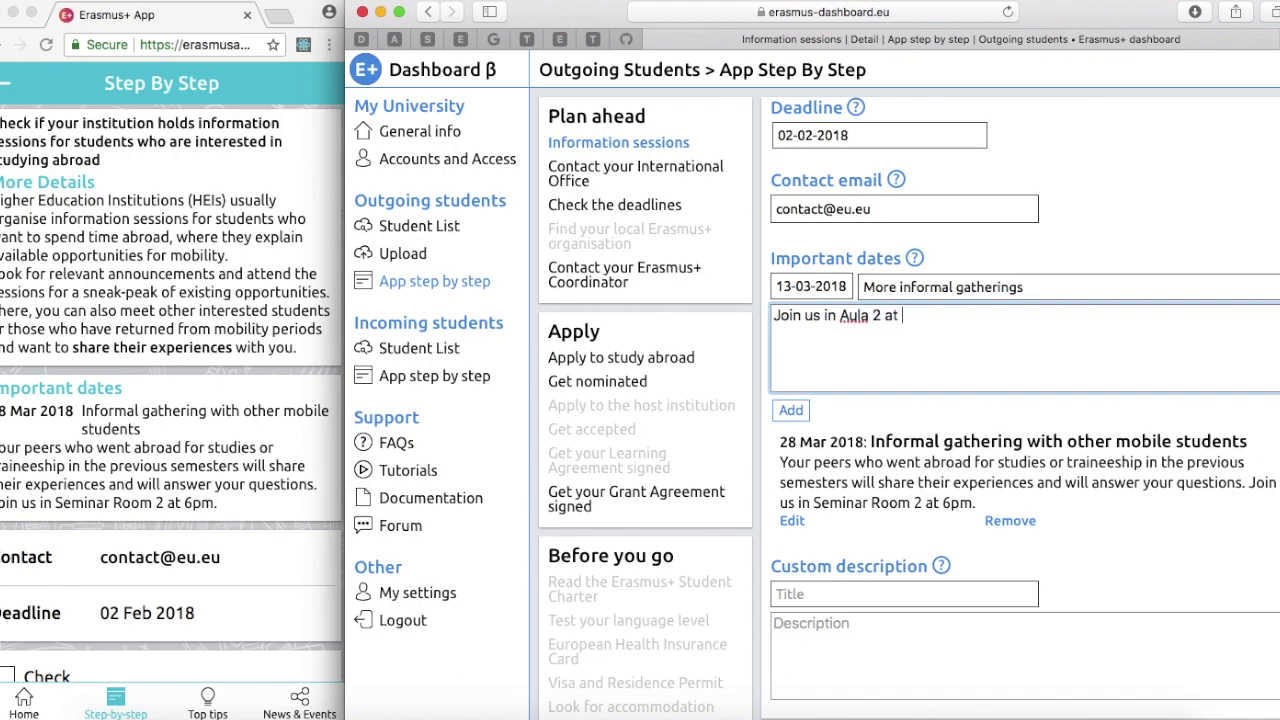
type(" 6pm.")
Step: Set the new important date to 08-03-2018 and add it to the Information sessions step
left_click(822, 280)
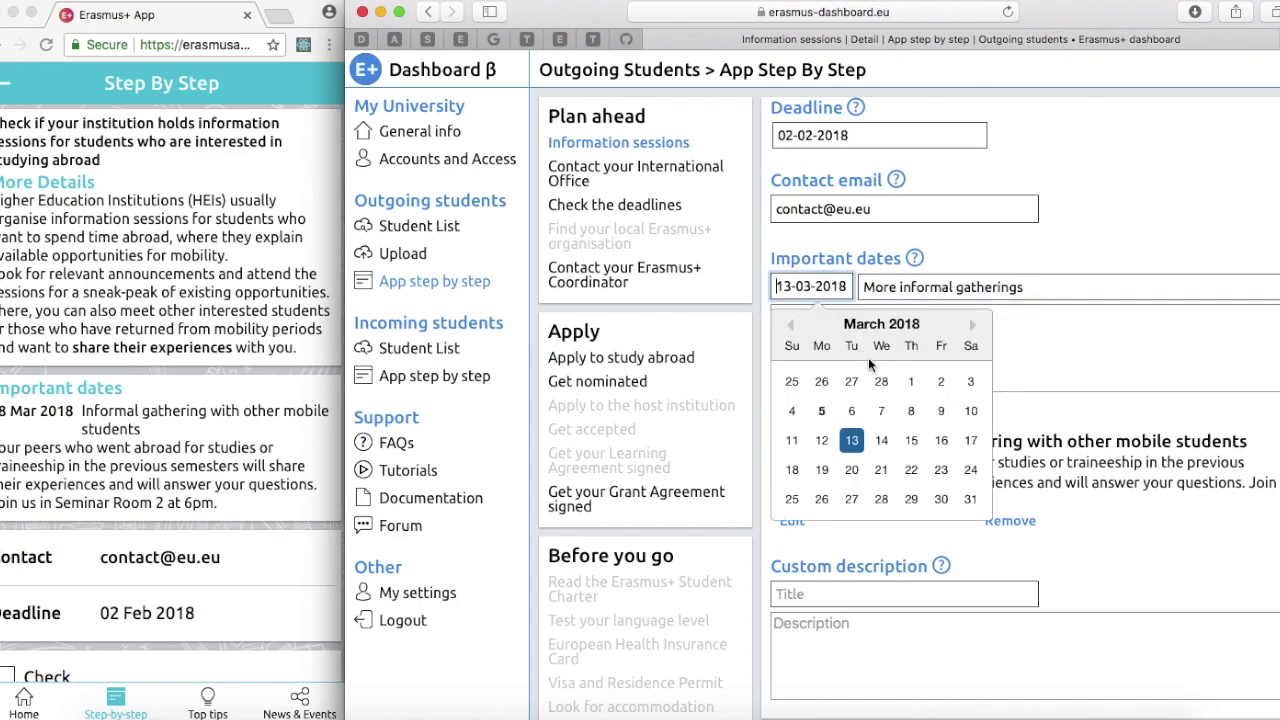
left_click(916, 414)
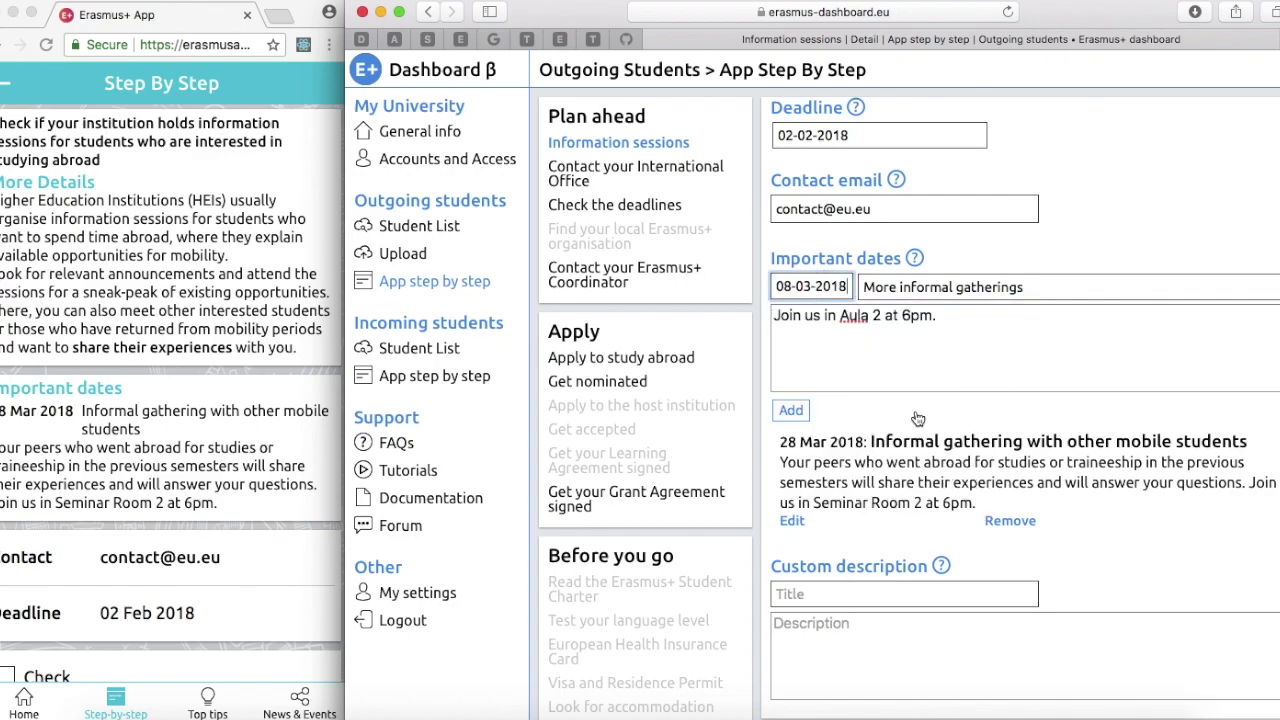
left_click(799, 414)
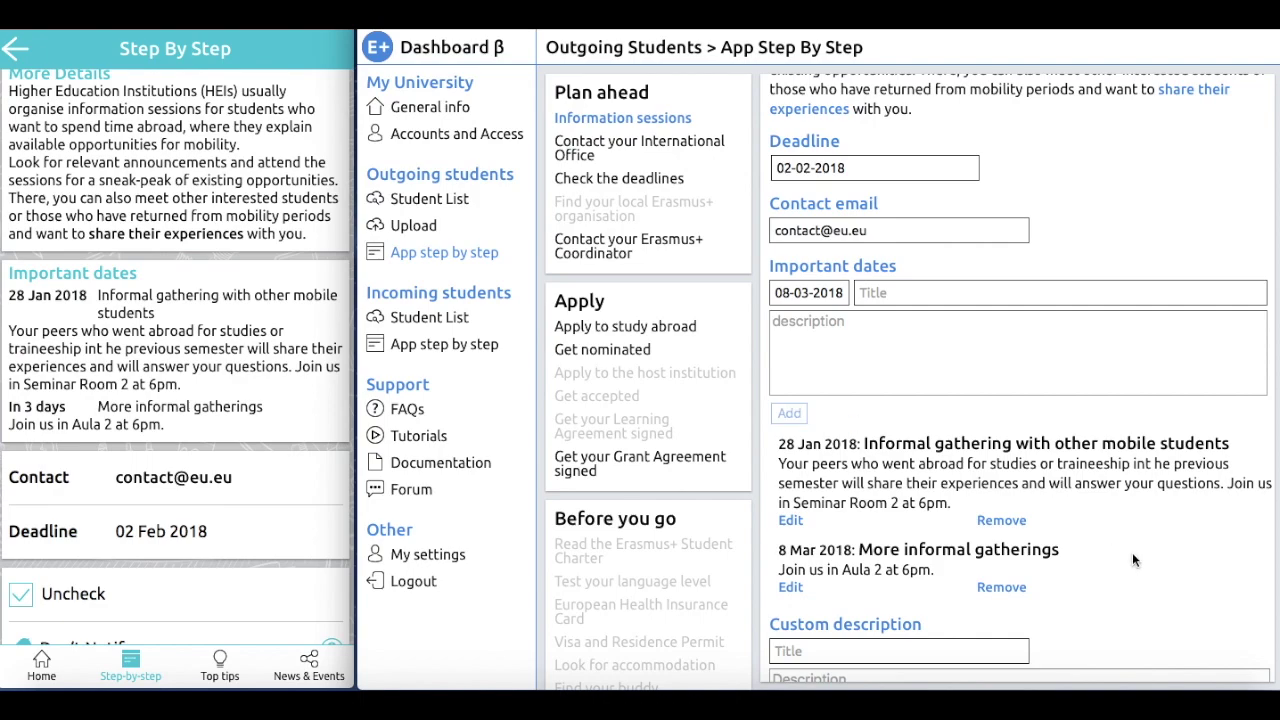
Step: Open the university's Accounts and Access page and enter "Faculty Coordinator" as a new multiuser role name
scroll(1057, 487, "down", 2)
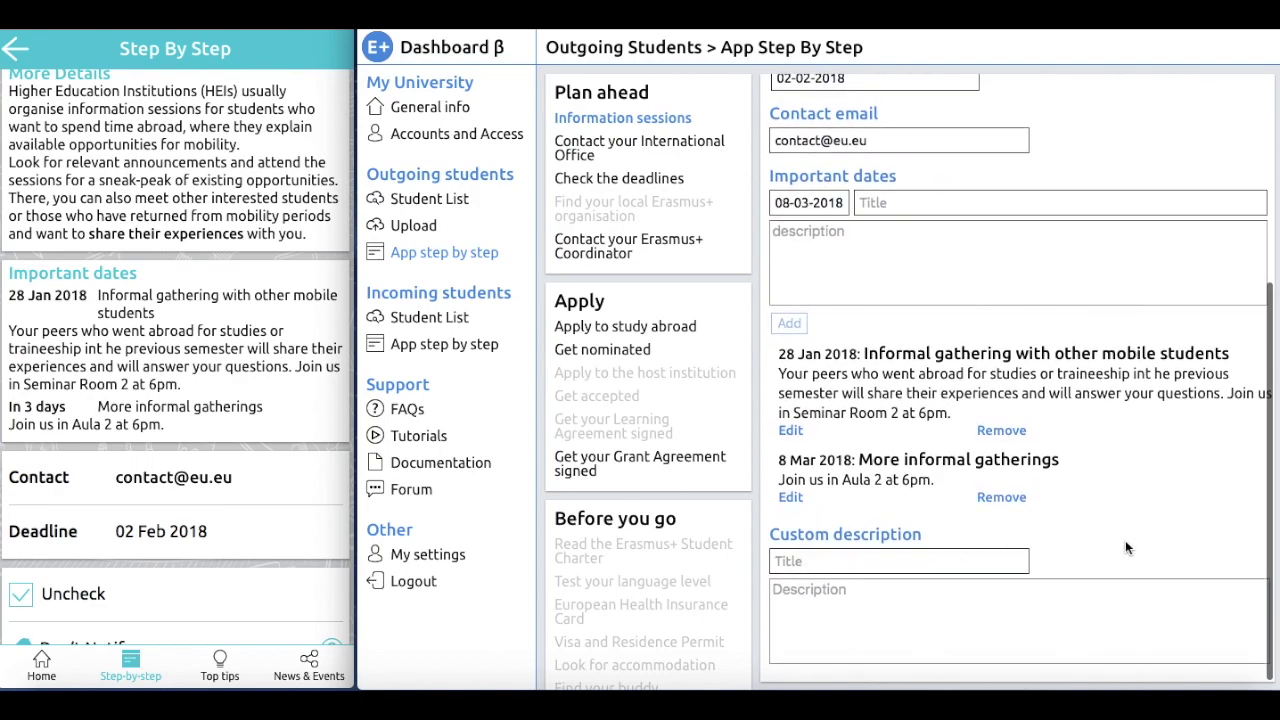
scroll(1203, 497, "up", 6)
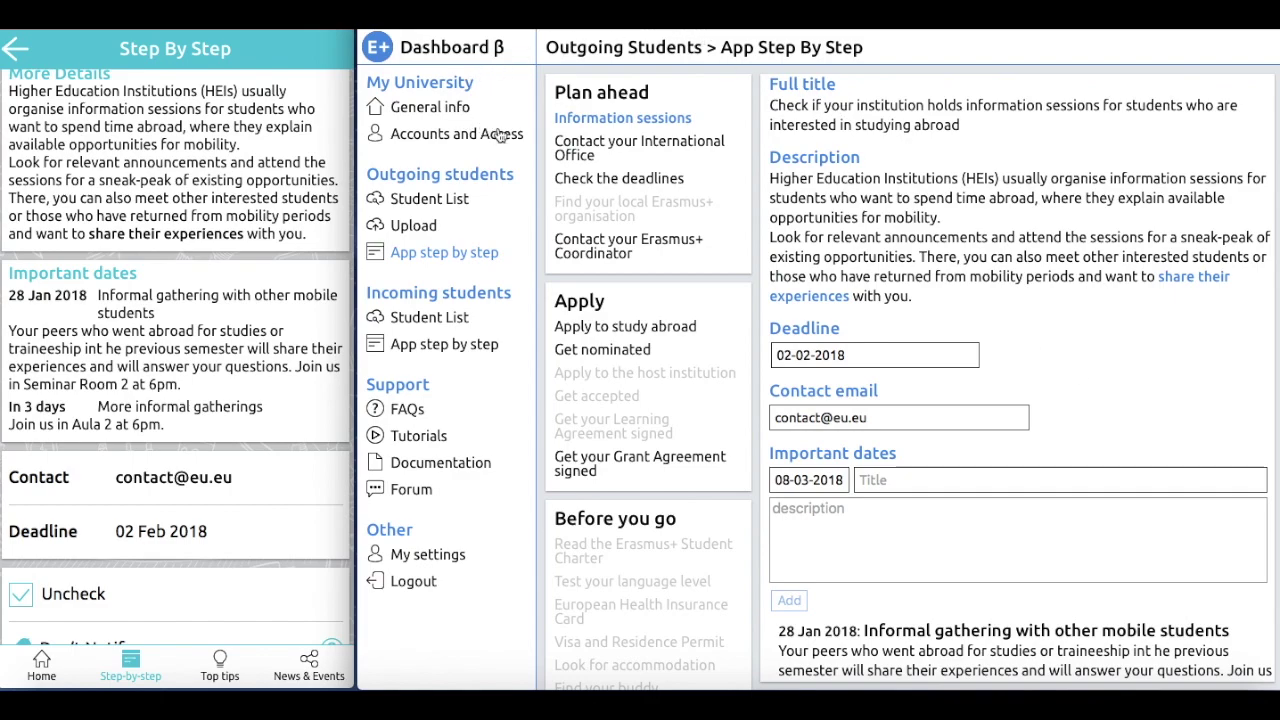
left_click(456, 133)
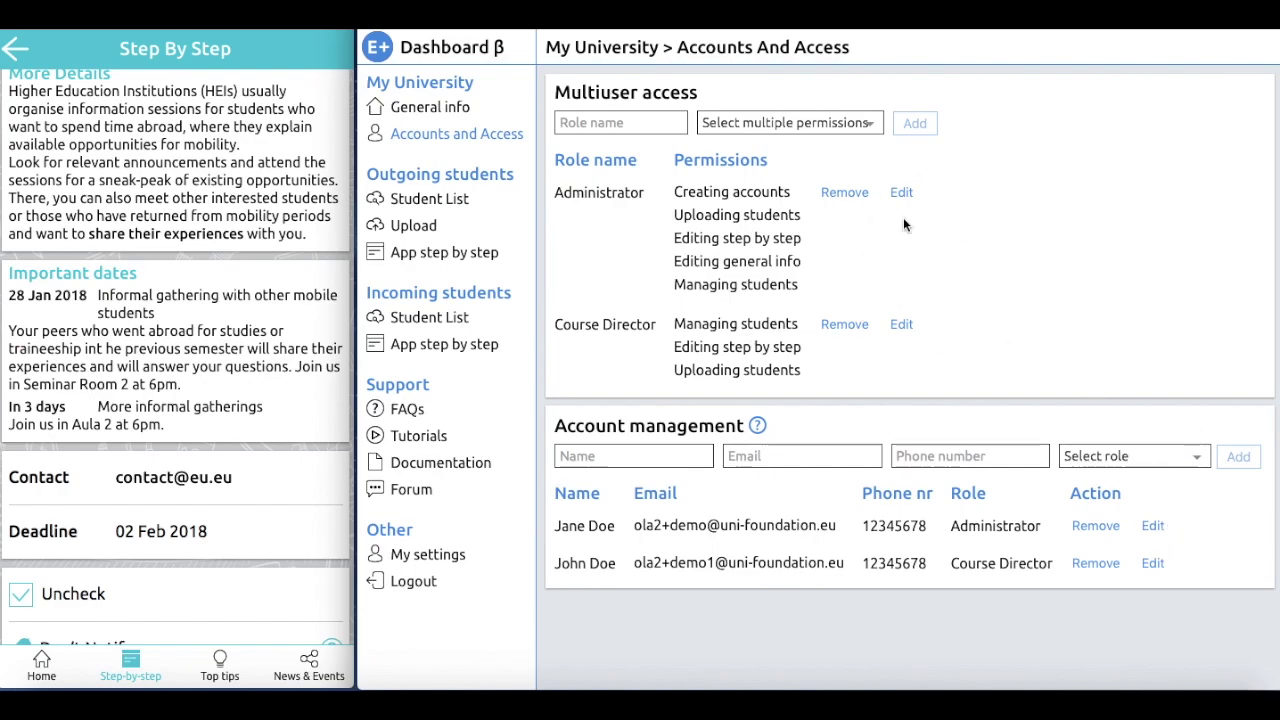
left_click(644, 121)
type("Faculty")
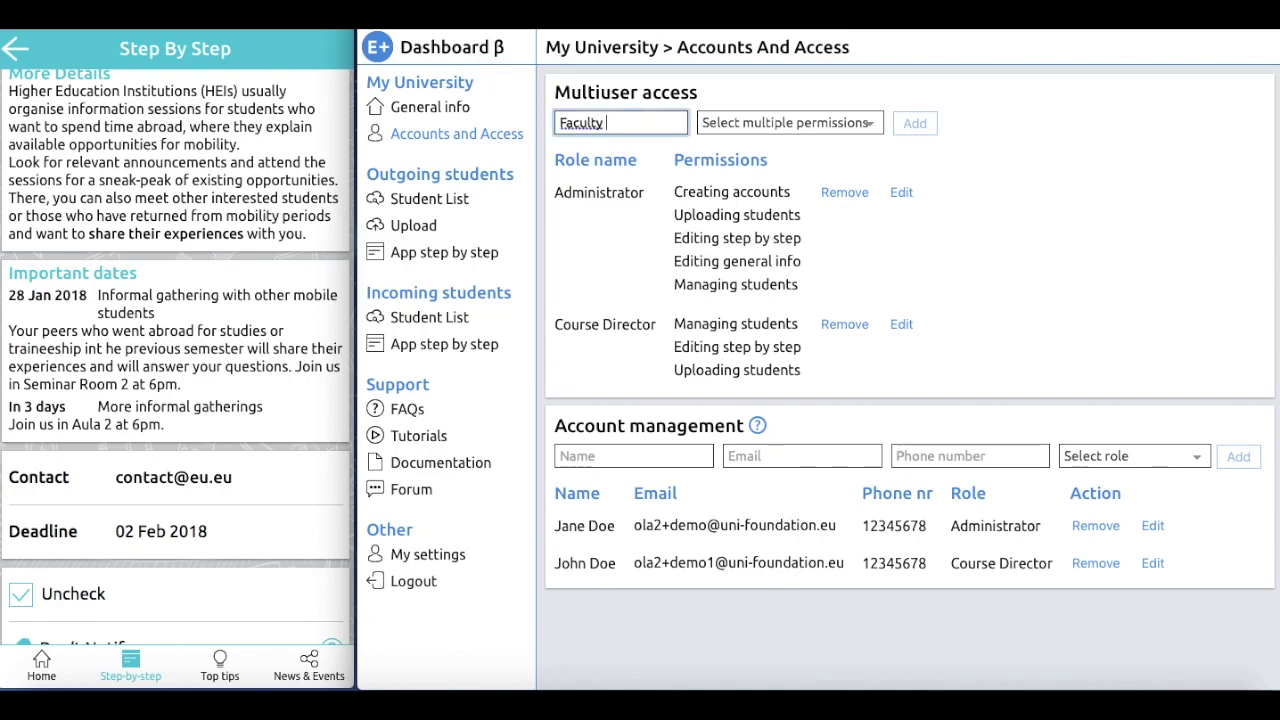
type(" Coordinator")
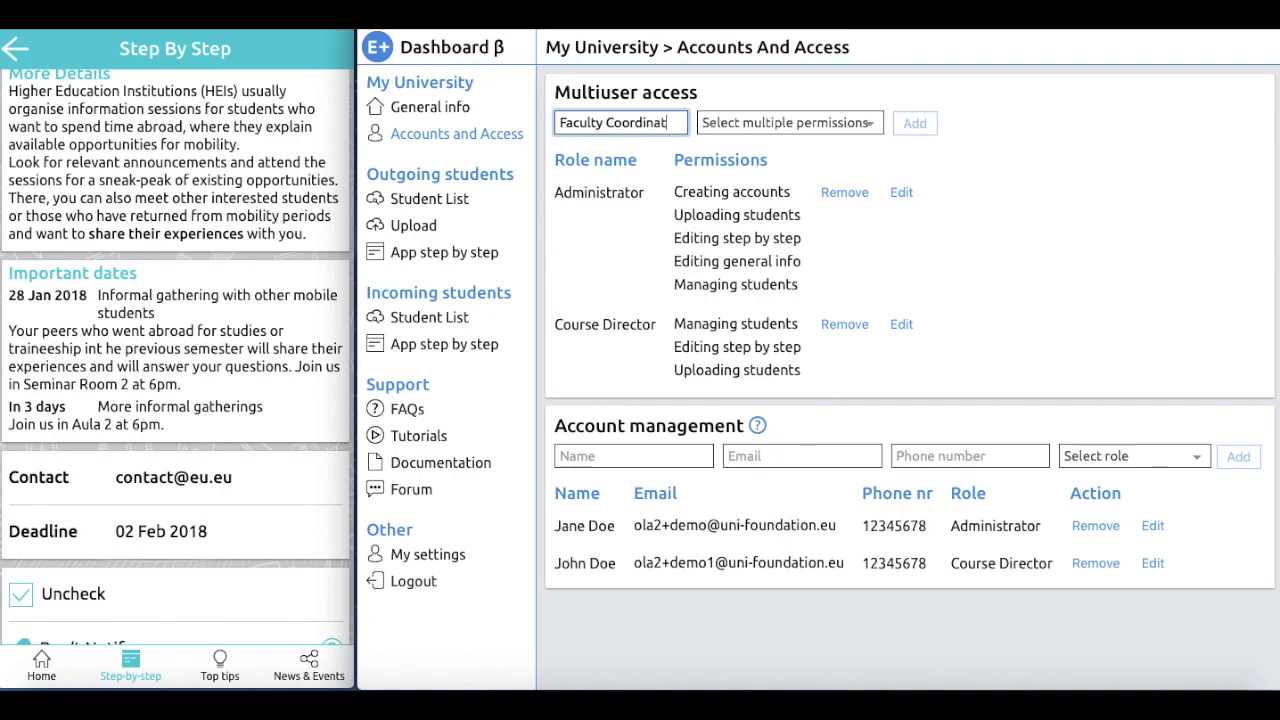
Step: Give the new role the permissions Managing students, Uploading students and Editing step by step, and add it to the multiuser access roles
left_click(810, 121)
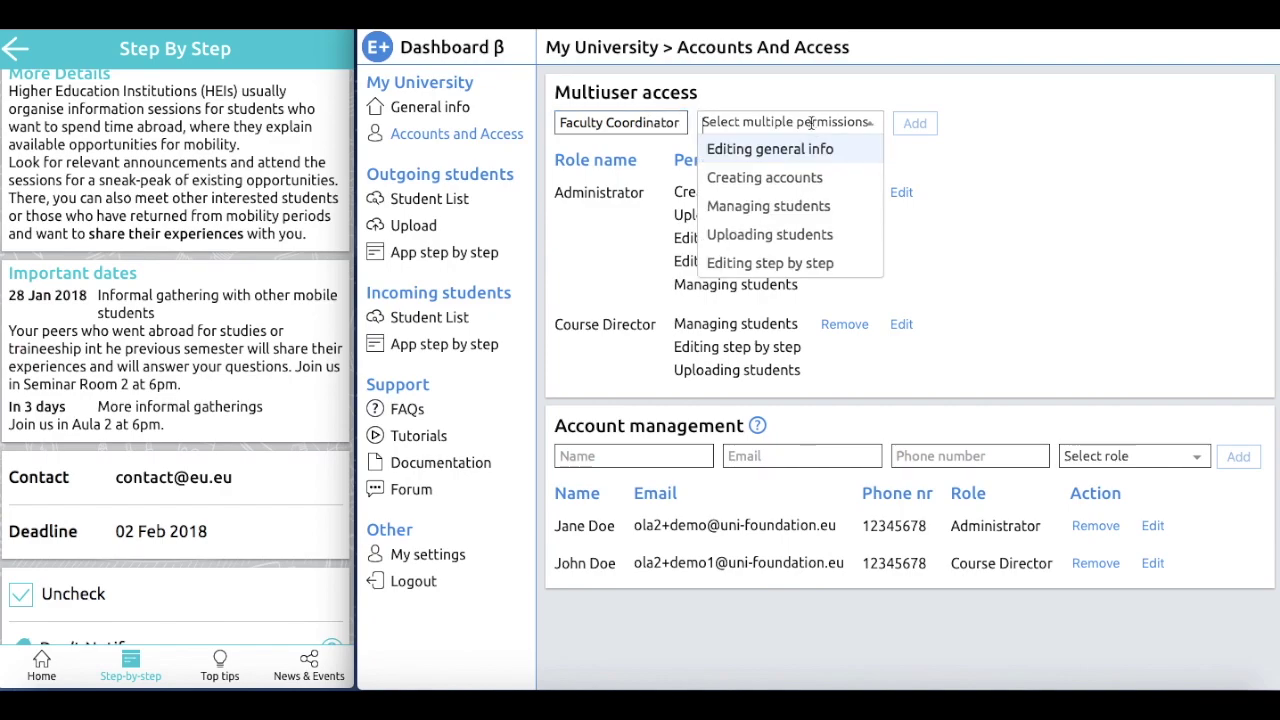
left_click(787, 205)
left_click(800, 140)
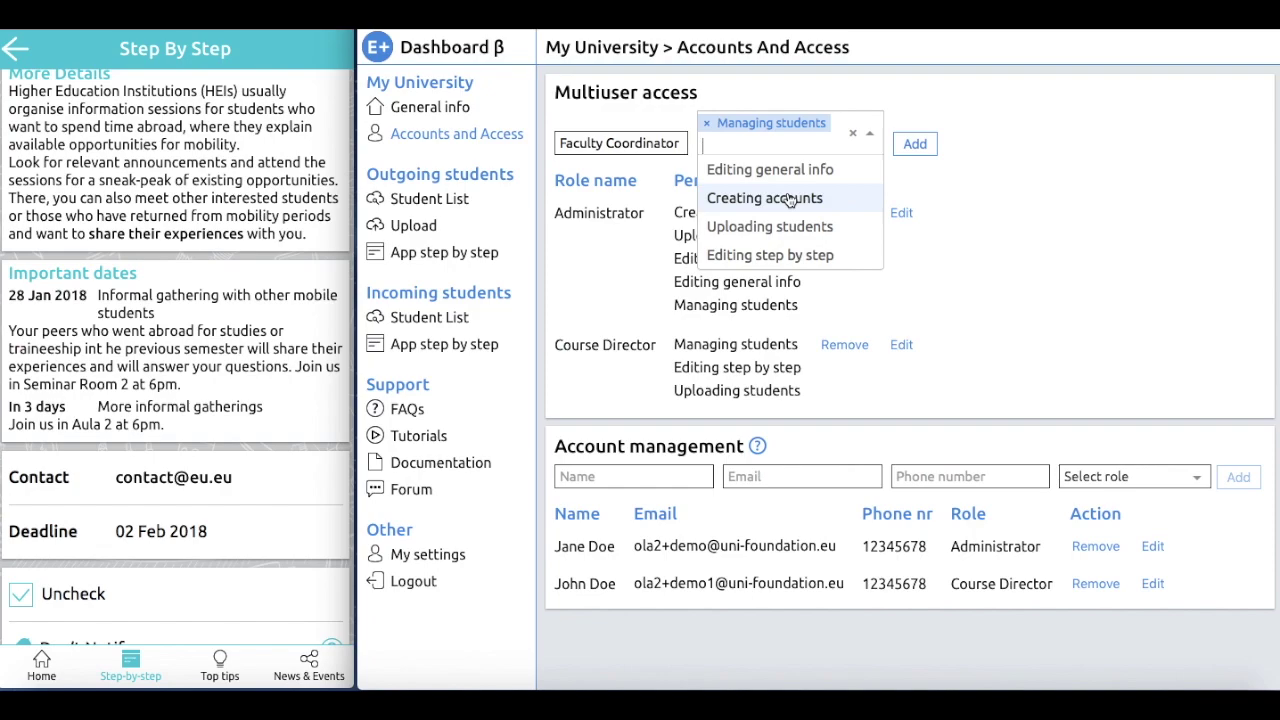
left_click(788, 226)
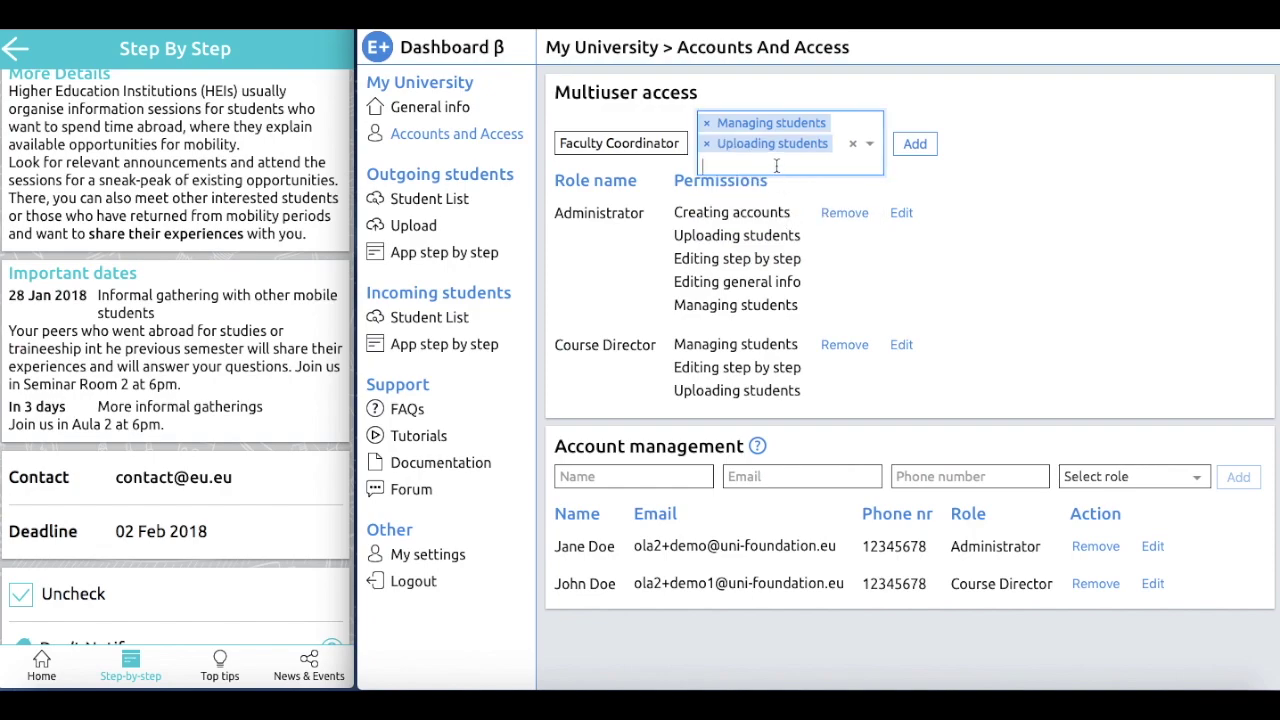
left_click(776, 166)
left_click(771, 248)
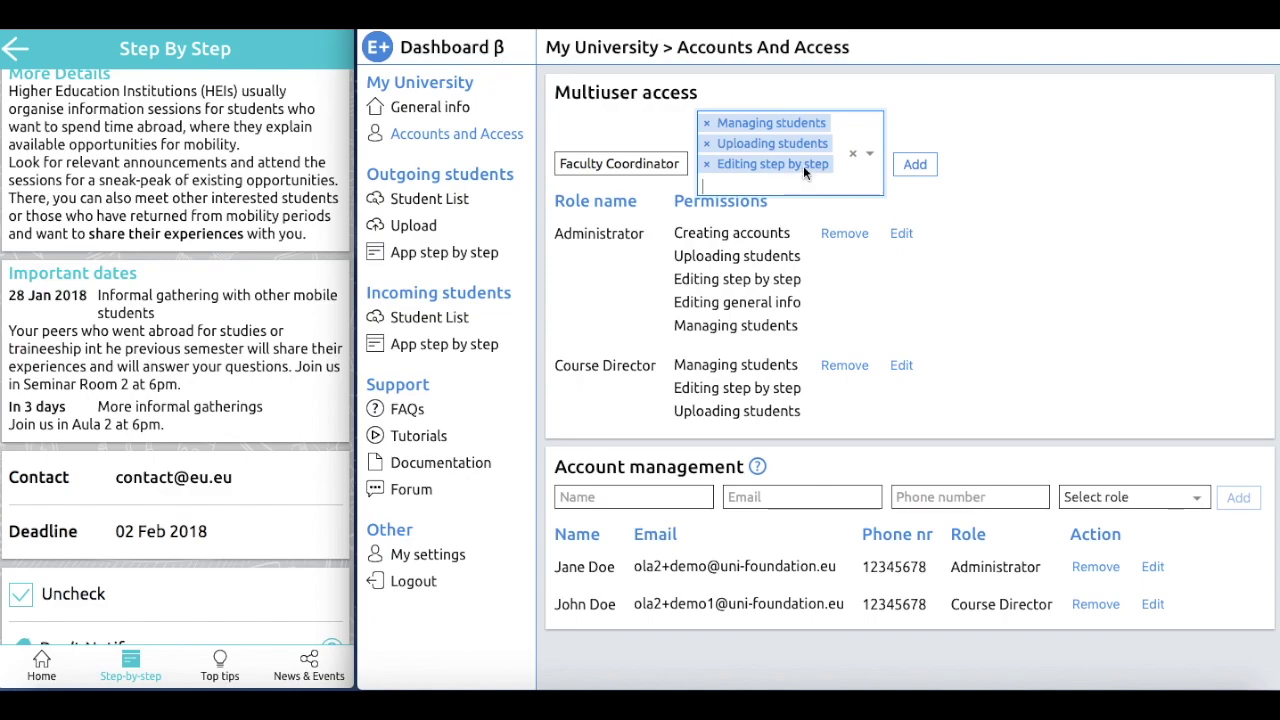
left_click(918, 166)
left_click(916, 184)
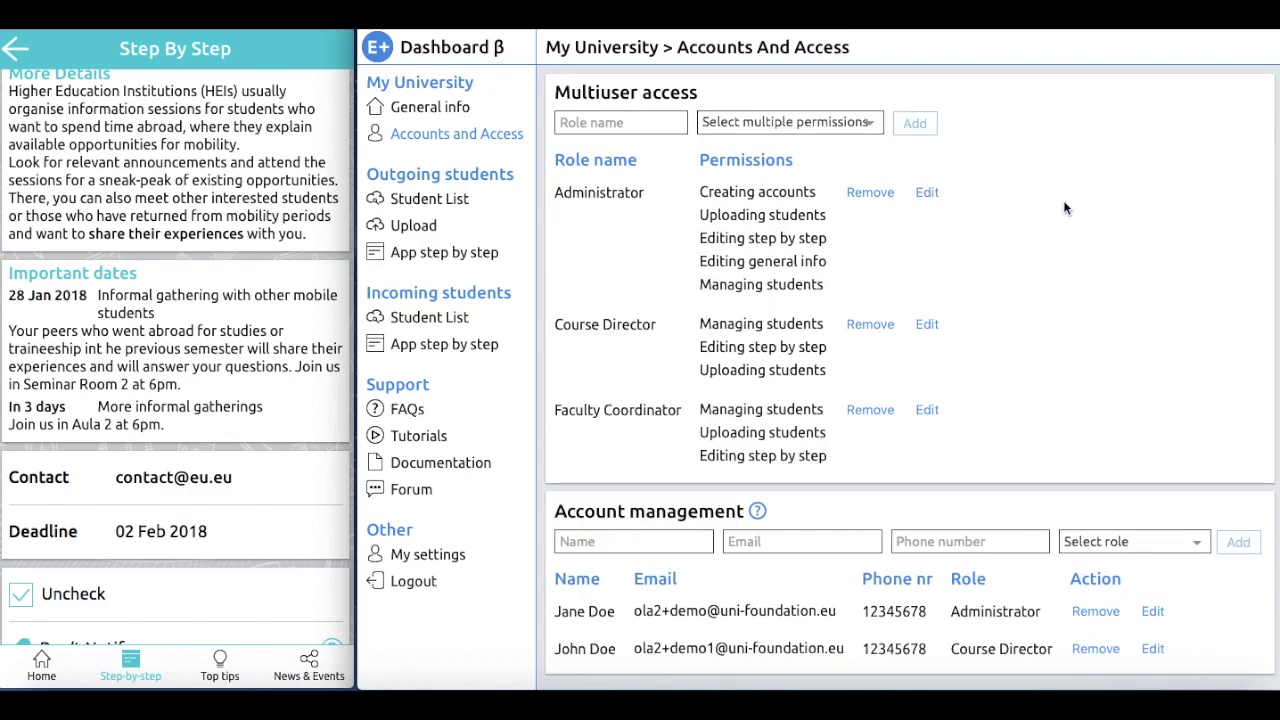
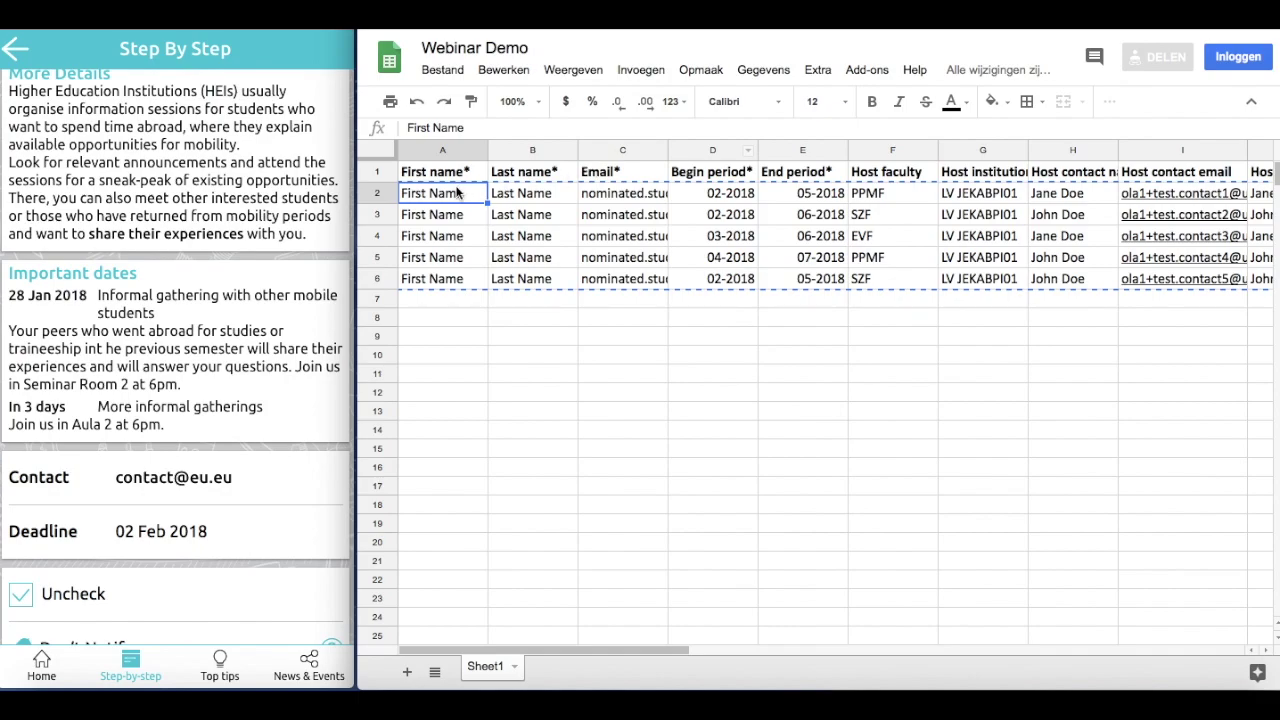
Step: Copy student rows 2 to 6 from the Webinar Demo spreadsheet and paste them into the Dashboard's Outgoing Students upload table
left_click_drag(460, 195, 850, 281)
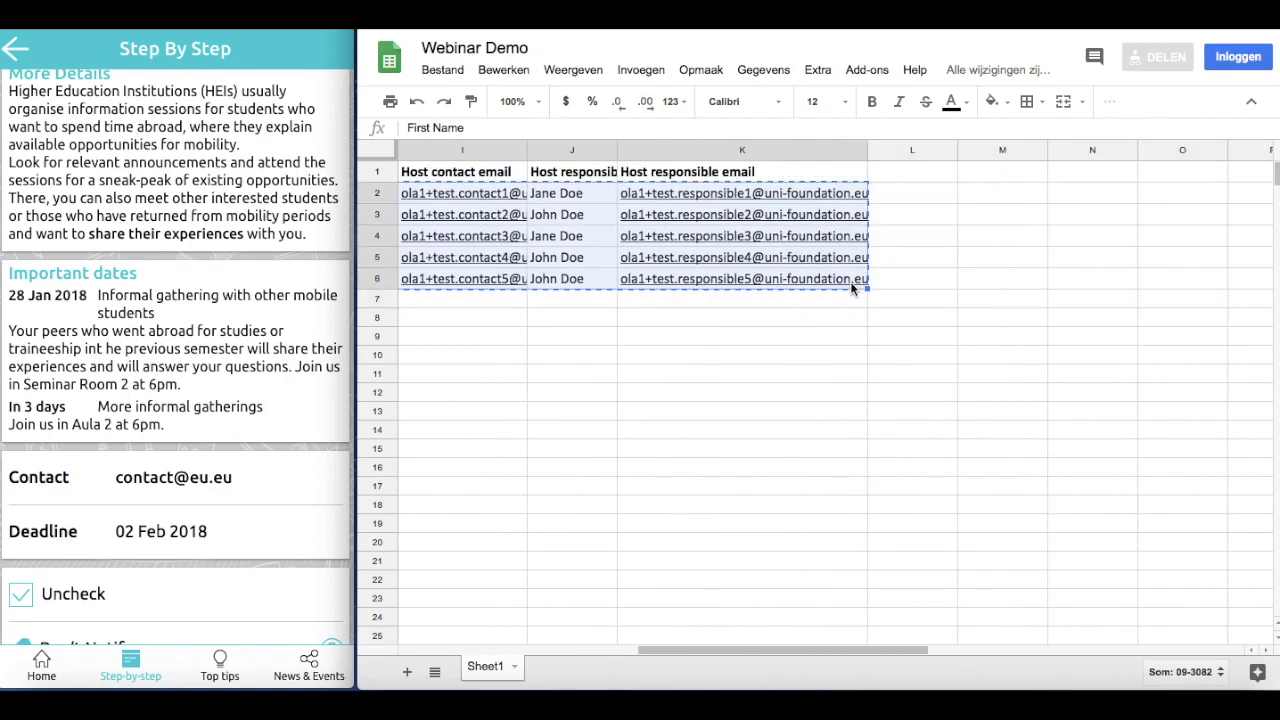
scroll(580, 388, "left", 10)
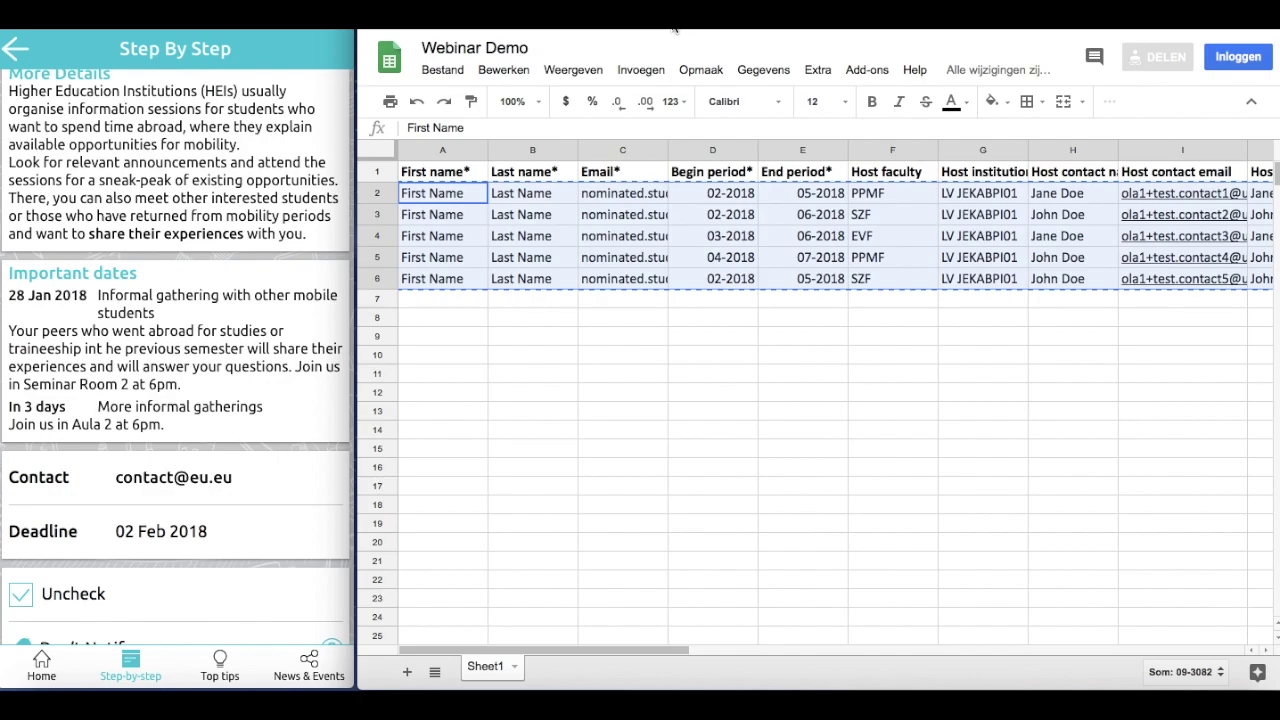
key("alt+Tab")
left_click(735, 146)
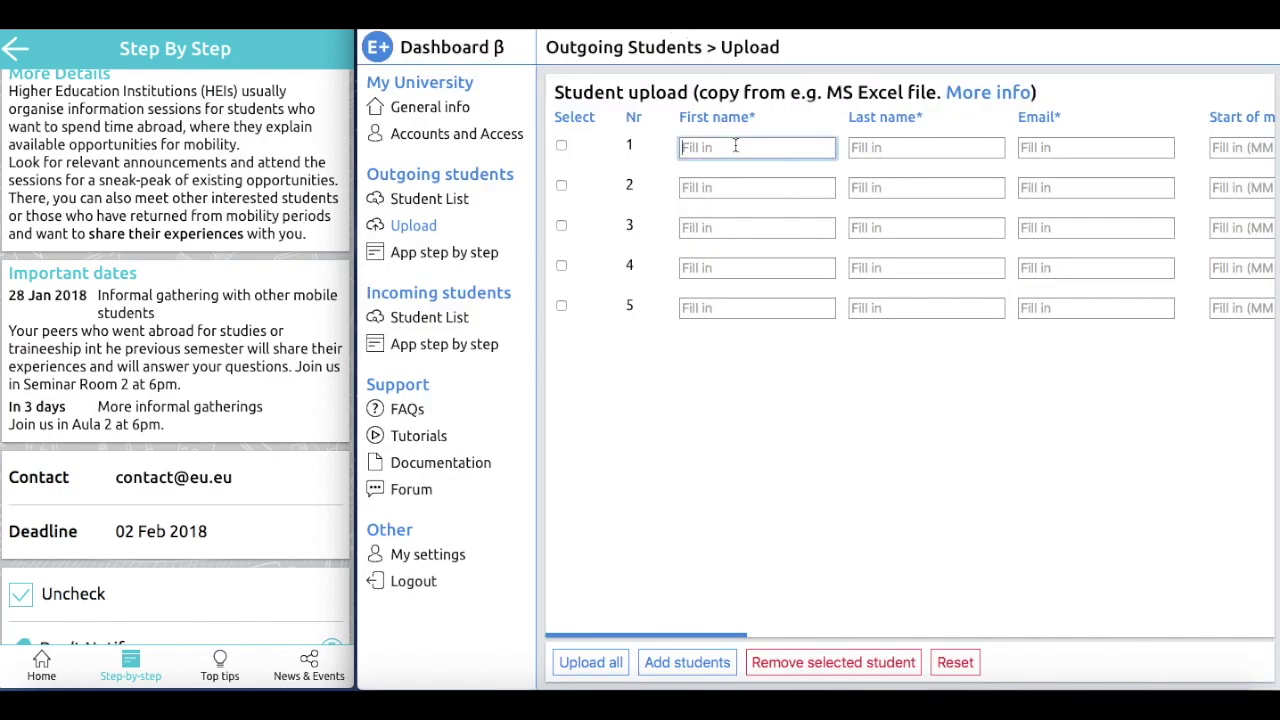
key("ctrl+v")
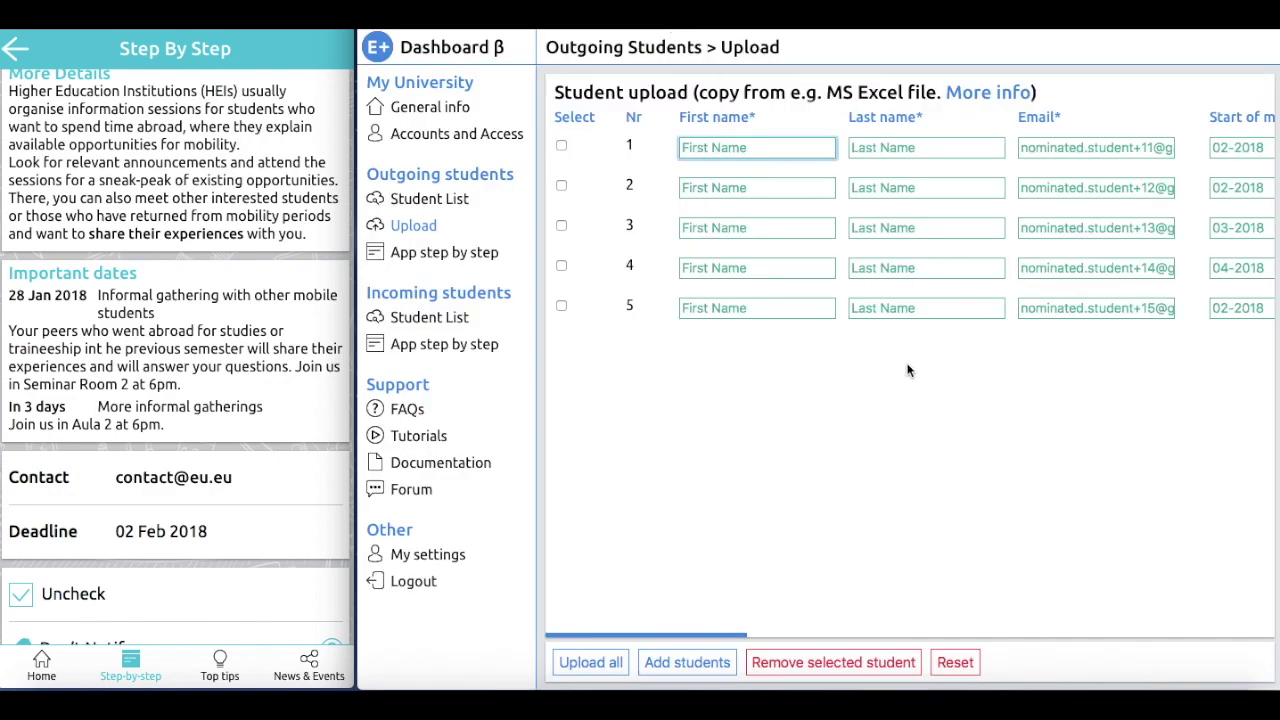
Step: Review the pasted data, select all five students and set their field of education to 0223 - Philosophy and ethics
scroll(908, 371, "right", 3)
scroll(908, 371, "right", 8)
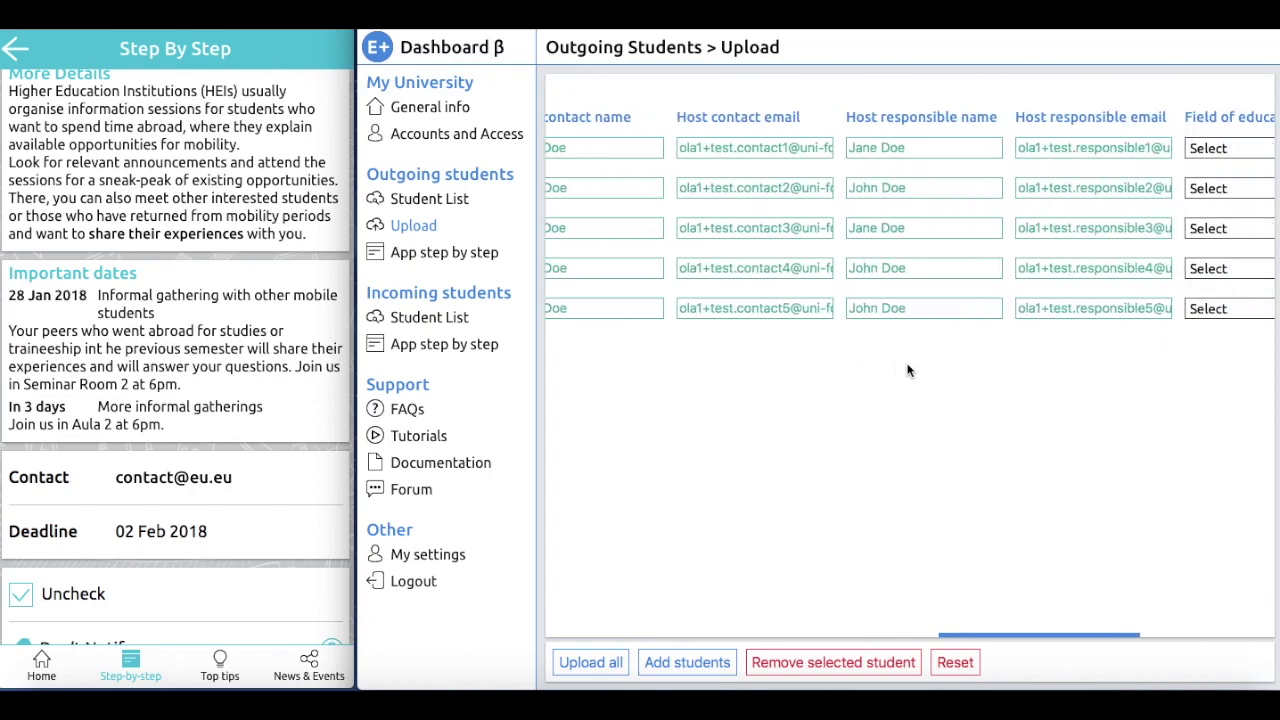
scroll(908, 371, "left", 6)
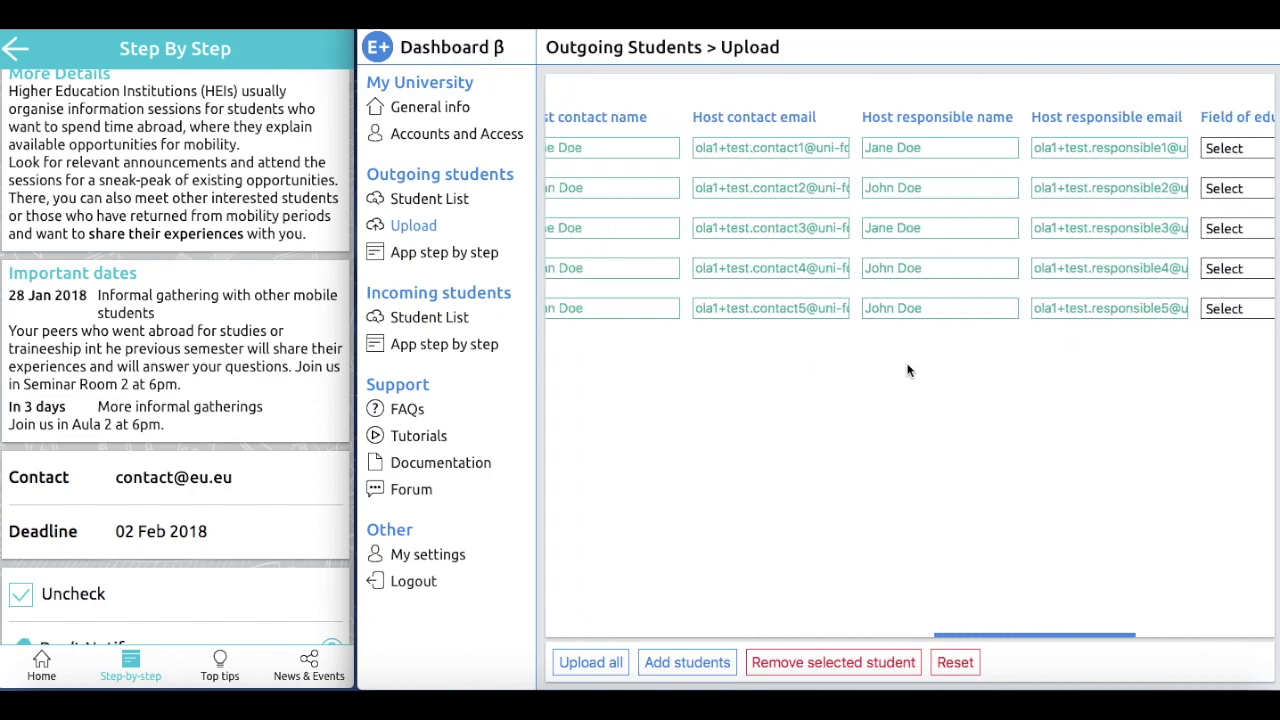
scroll(908, 371, "left", 8)
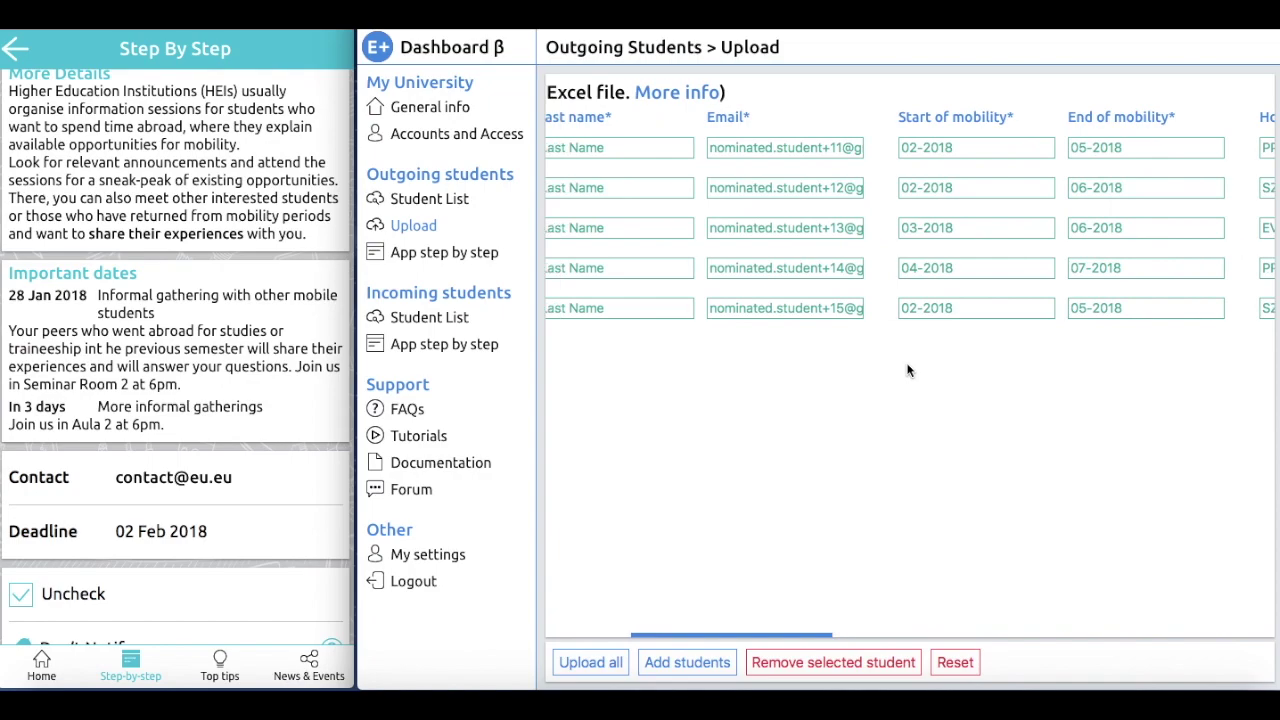
left_click(561, 145)
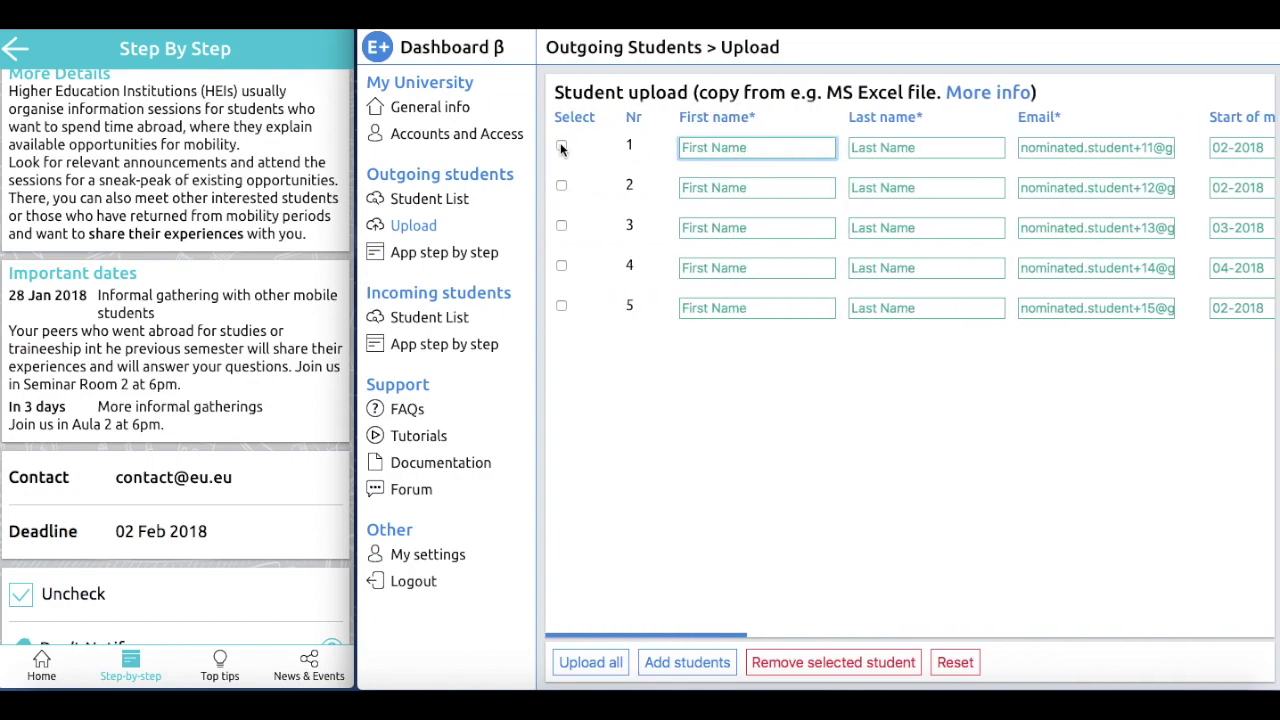
left_click(561, 306, "shift")
left_click(631, 550)
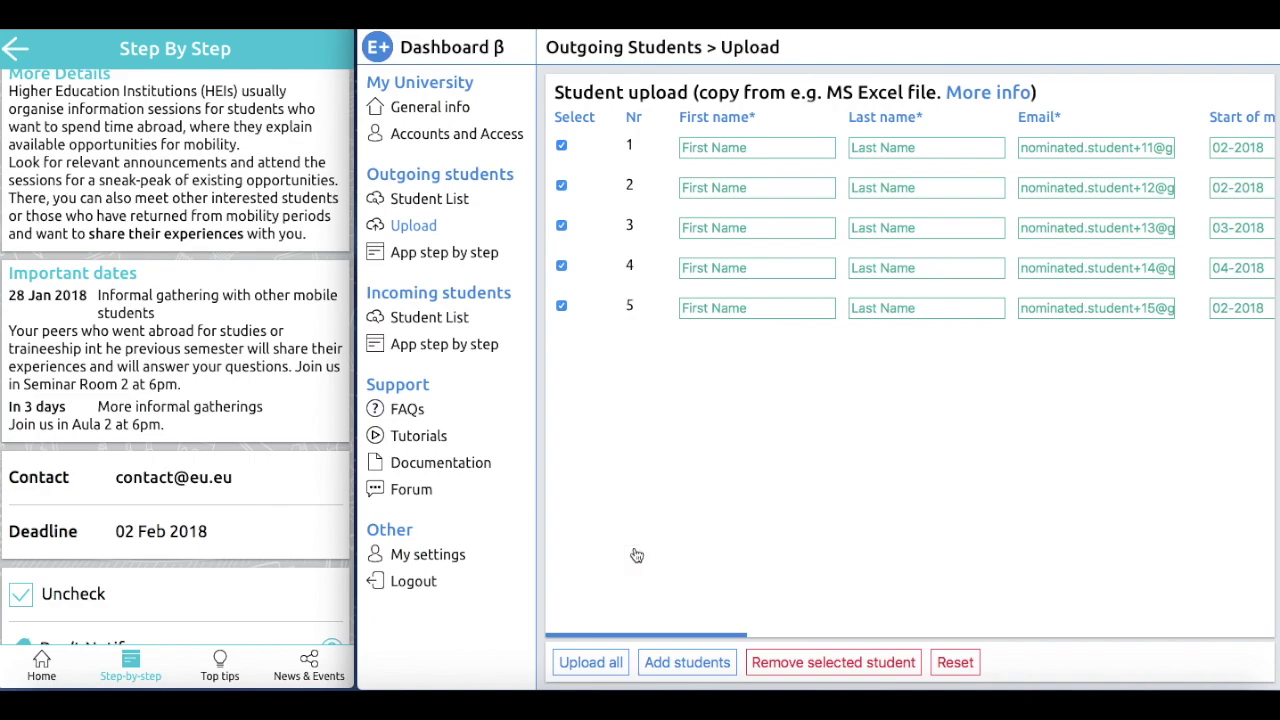
scroll(1027, 406, "right", 6)
scroll(1025, 406, "right", 10)
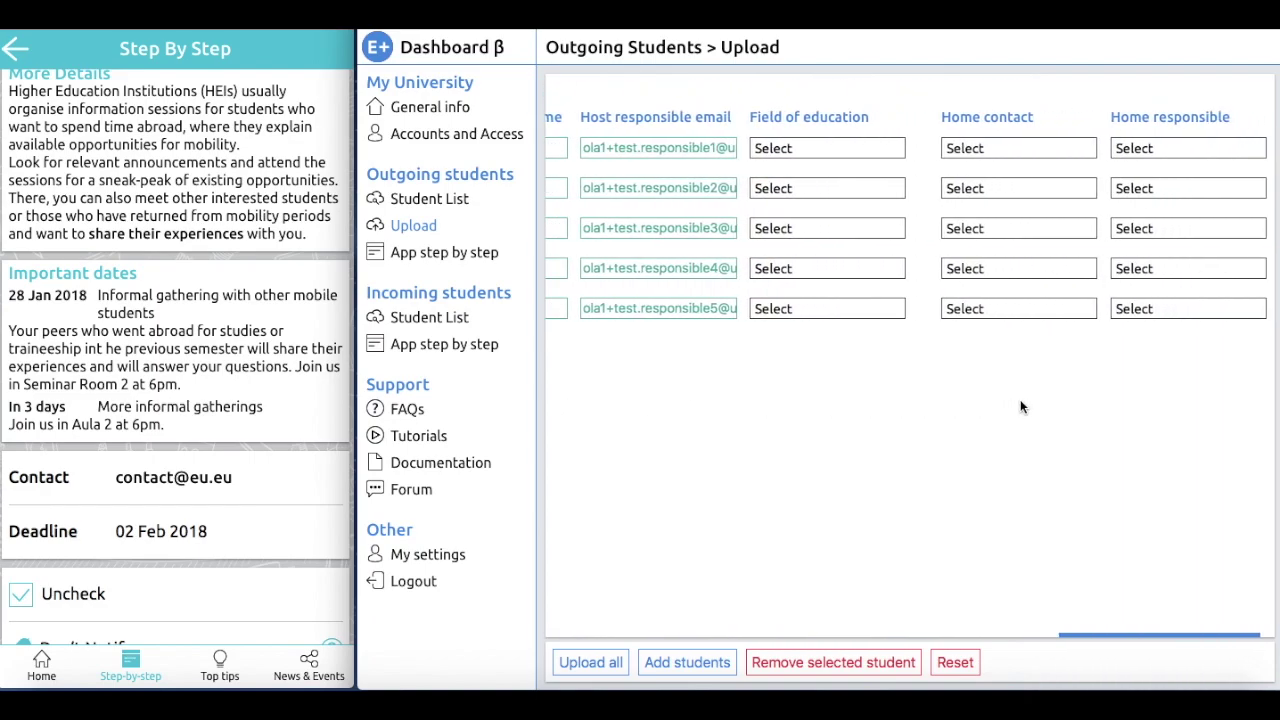
left_click(842, 152)
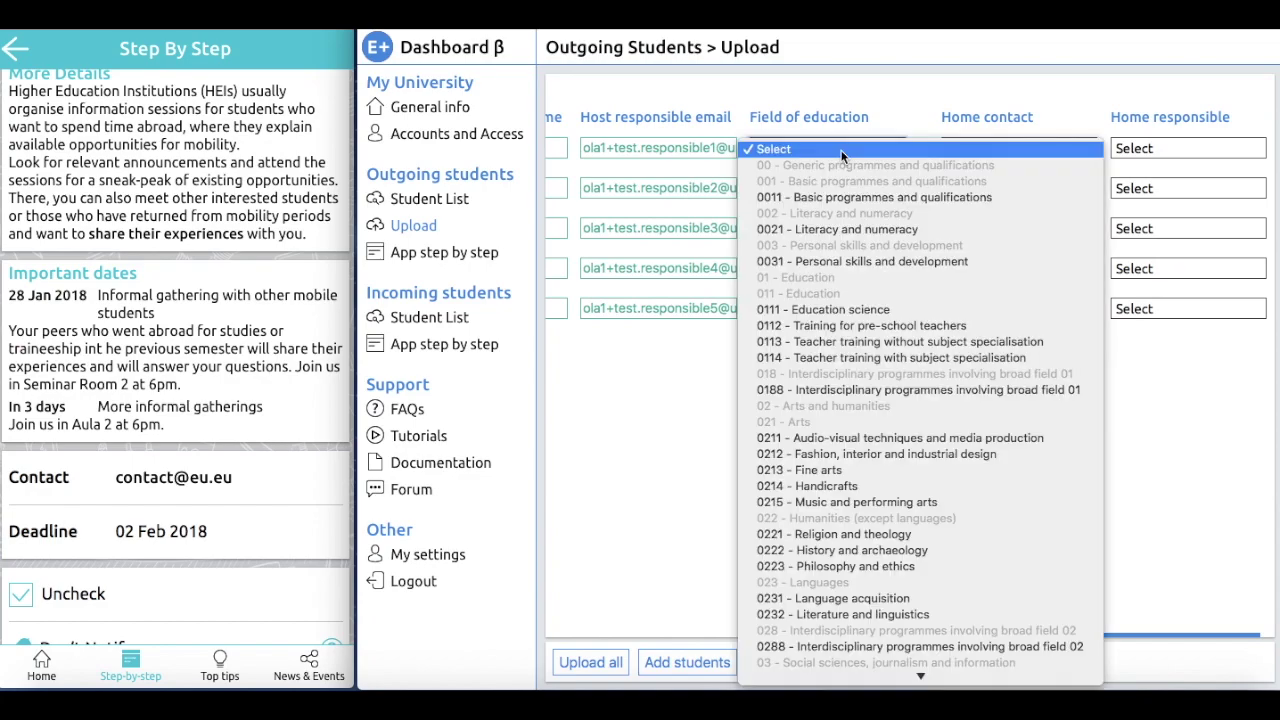
left_click(866, 567)
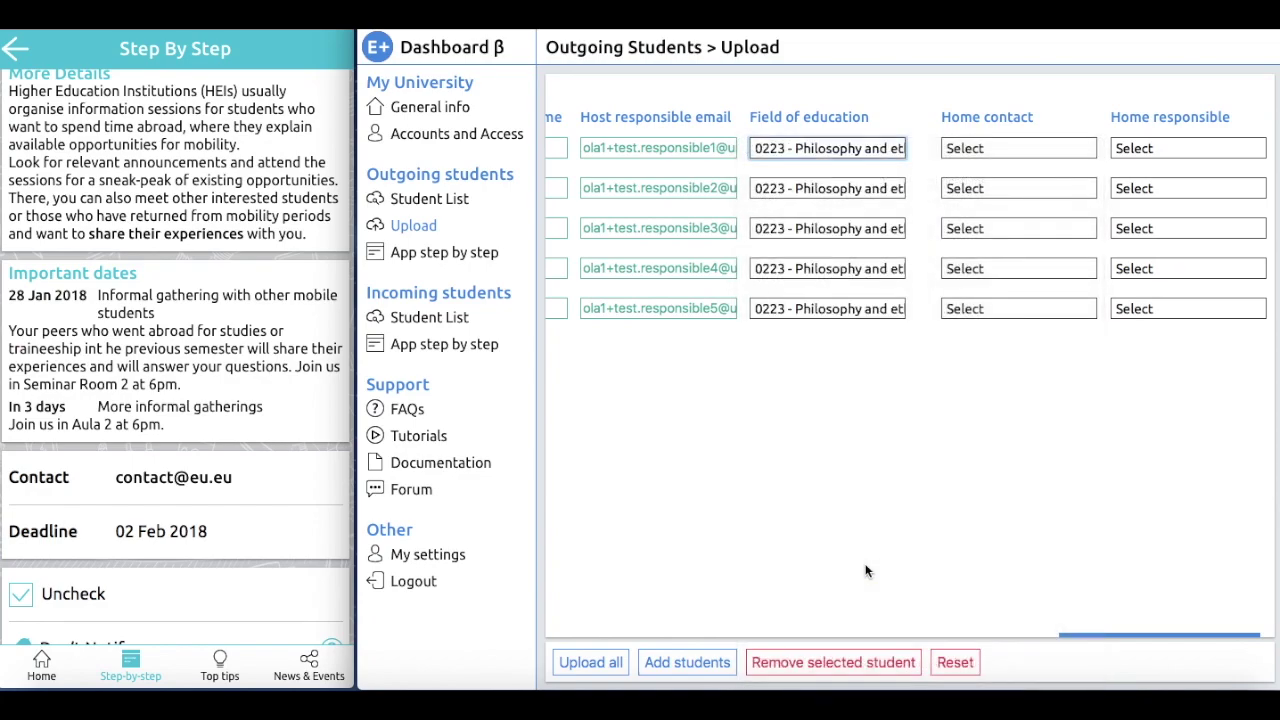
Step: Assign the second listed person as home contact and the first listed person as home responsible for all selected students
left_click(1008, 150)
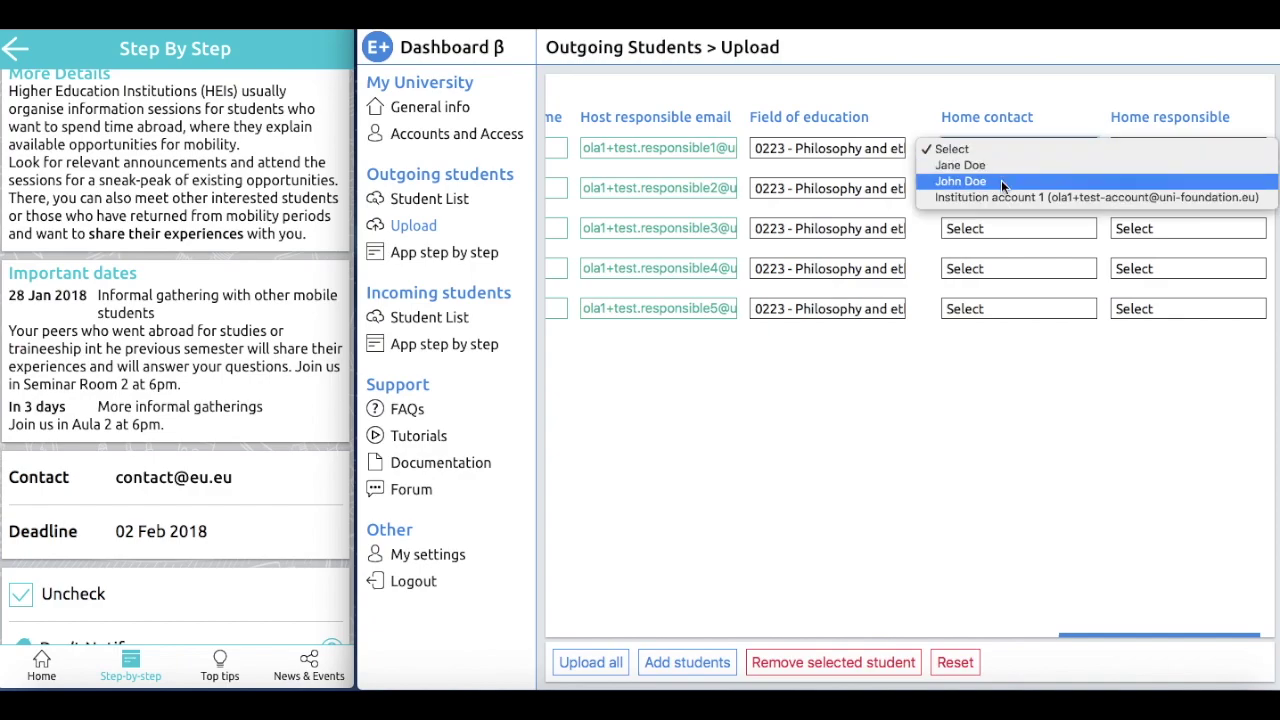
left_click(1020, 183)
left_click(1132, 146)
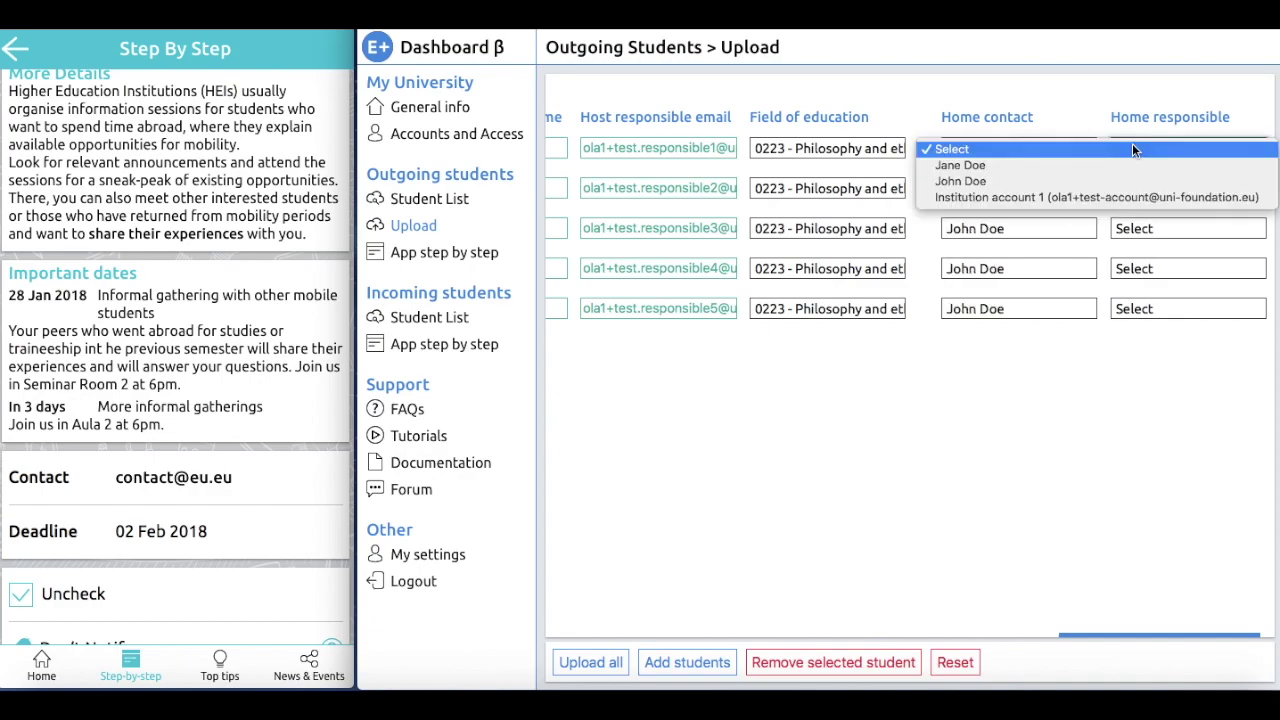
left_click(1066, 165)
Step: Upload all the completed student rows from the Outgoing Students upload table
scroll(895, 400, "left", 5)
scroll(897, 405, "left", 10)
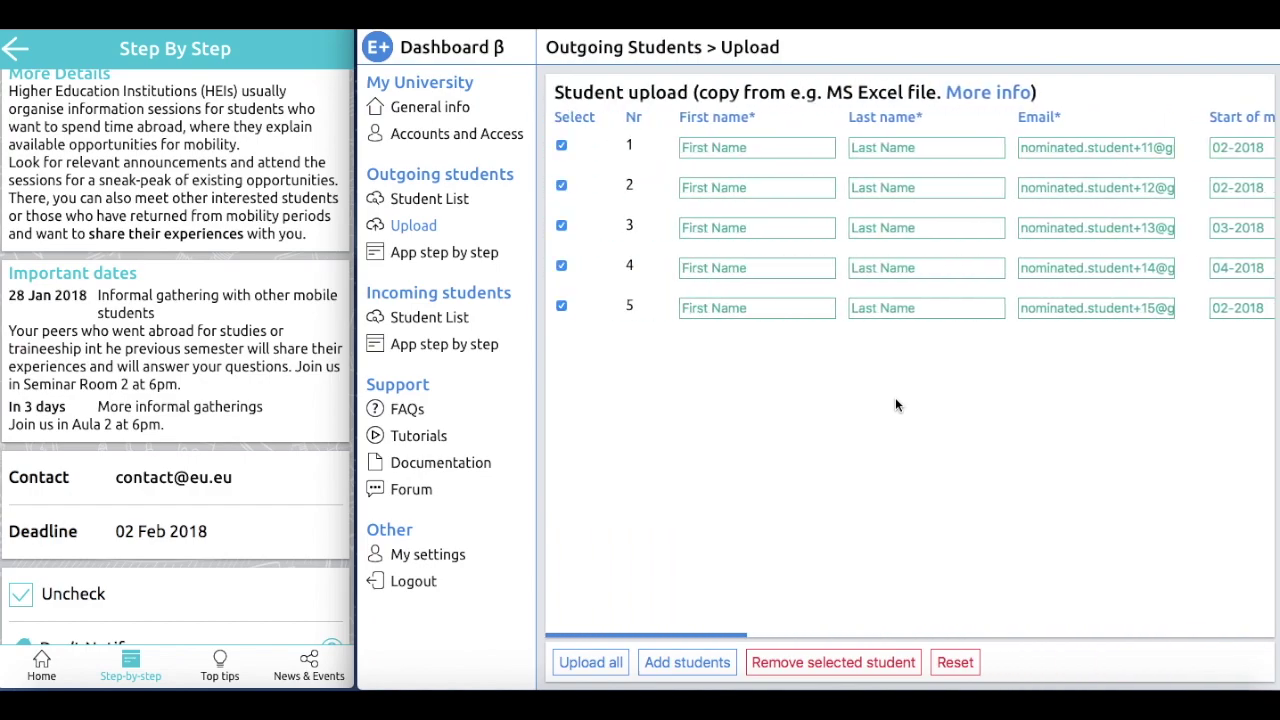
left_click(596, 662)
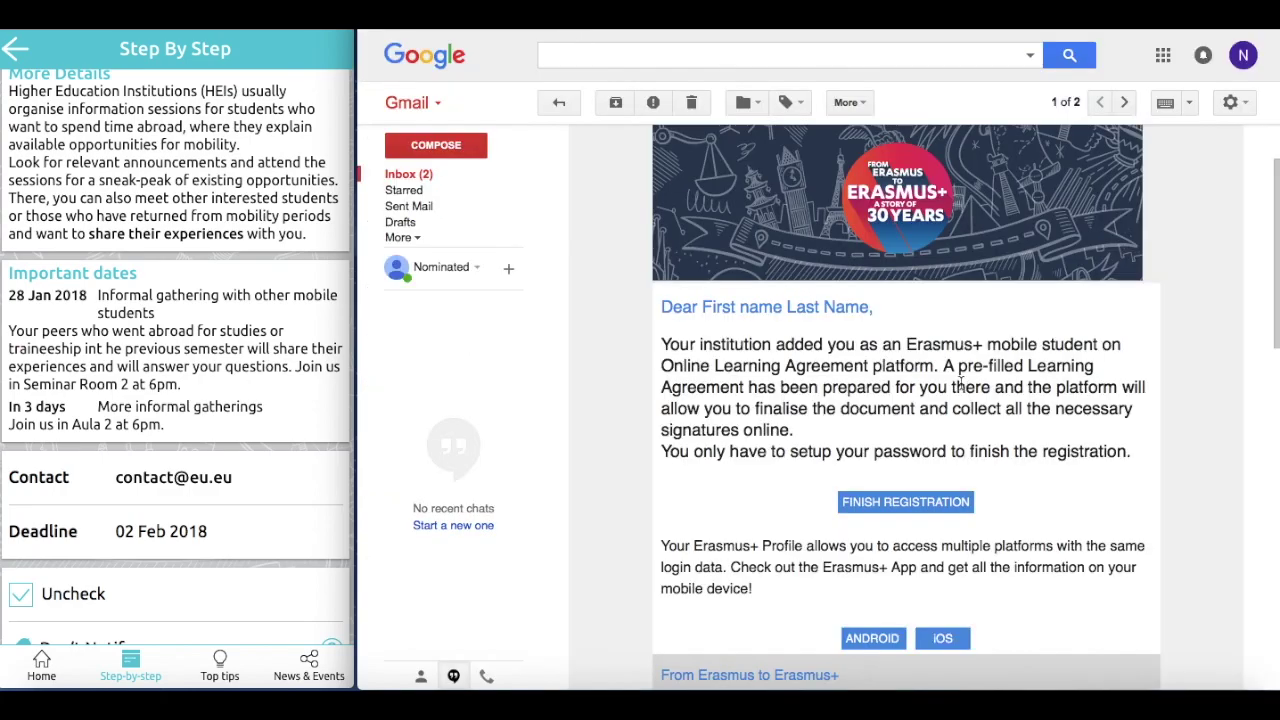
Step: Read the pre-filled Learning Agreement passage in the student's Gmail invitation and review the Student Information form on the Online Learning Agreement platform
left_click_drag(944, 367, 868, 430)
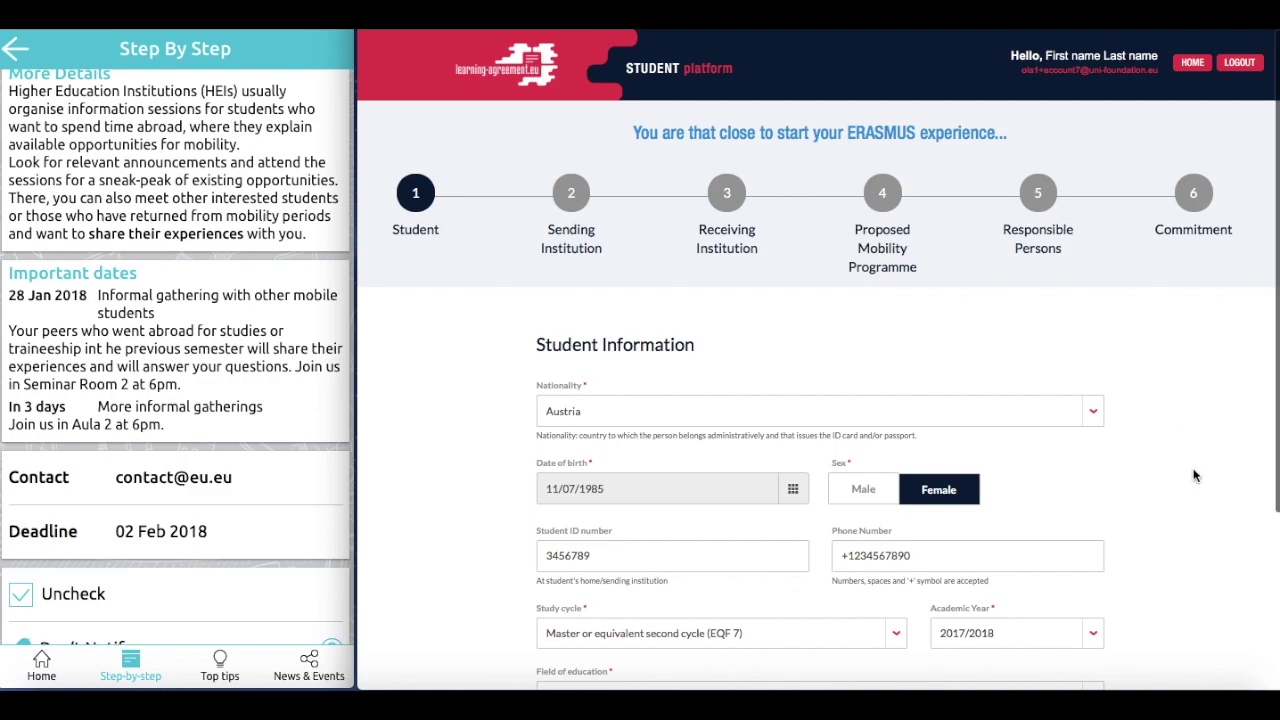
scroll(1193, 476, "down", 2)
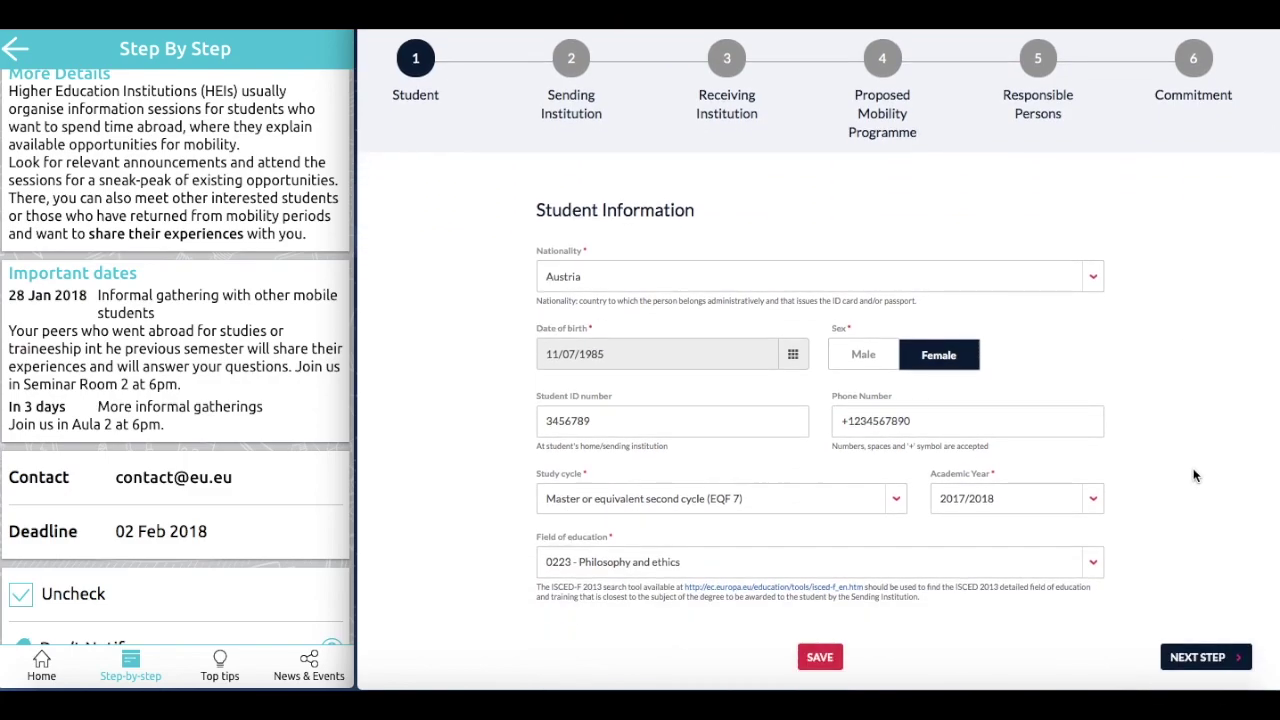
scroll(1193, 476, "up", 1)
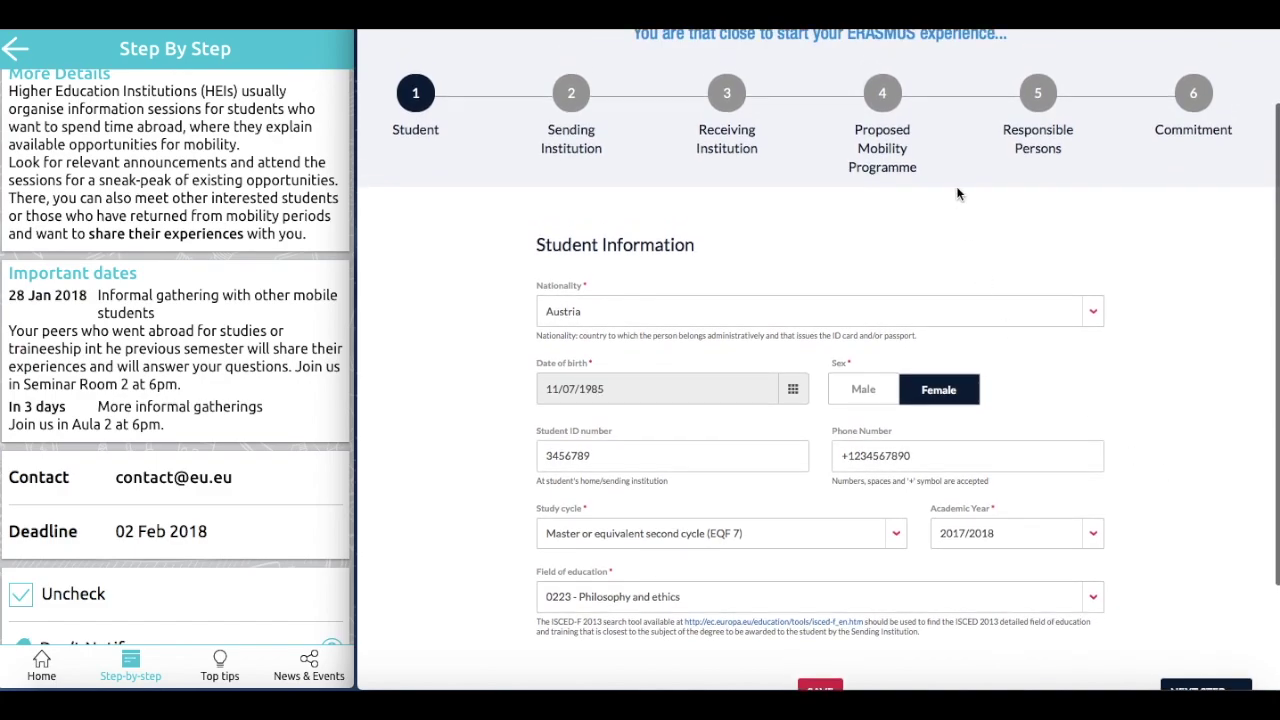
Step: Open the Learning Agreement's Proposed Mobility Programme and review Table A, Table B and the planned mobility period
left_click(894, 98)
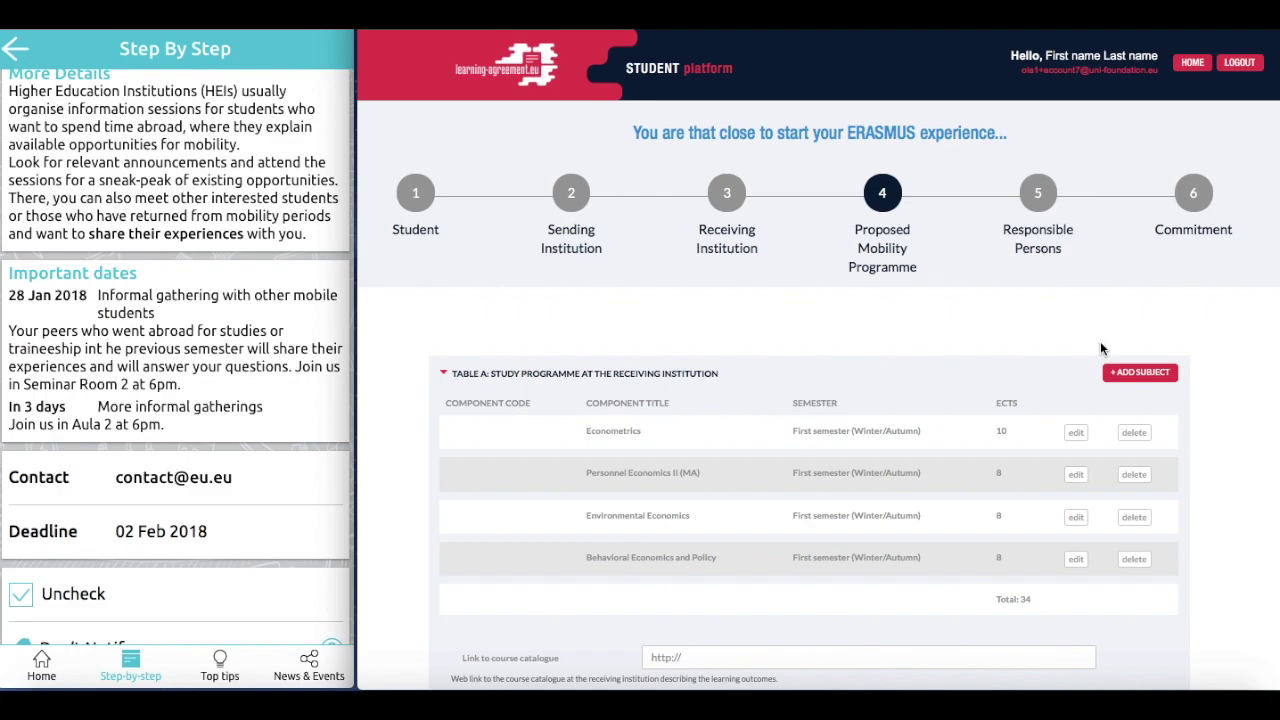
scroll(1245, 516, "down", 1)
scroll(1245, 516, "down", 10)
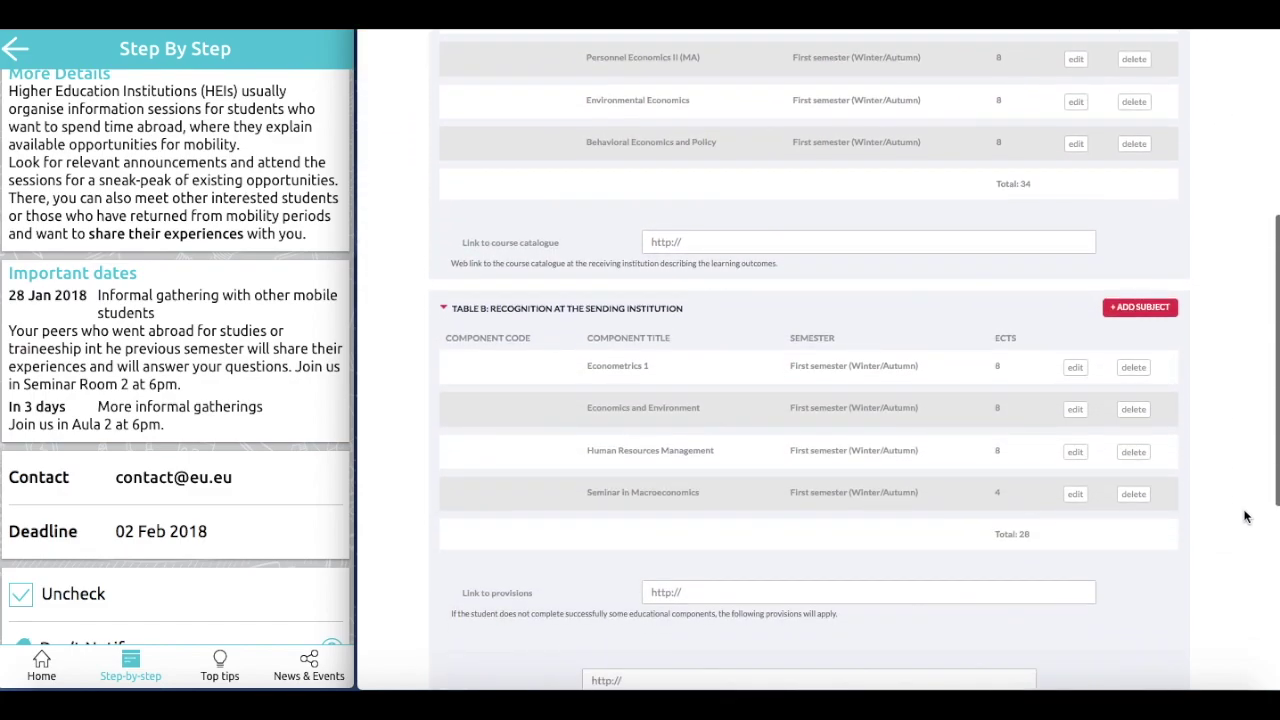
scroll(1245, 516, "down", 3)
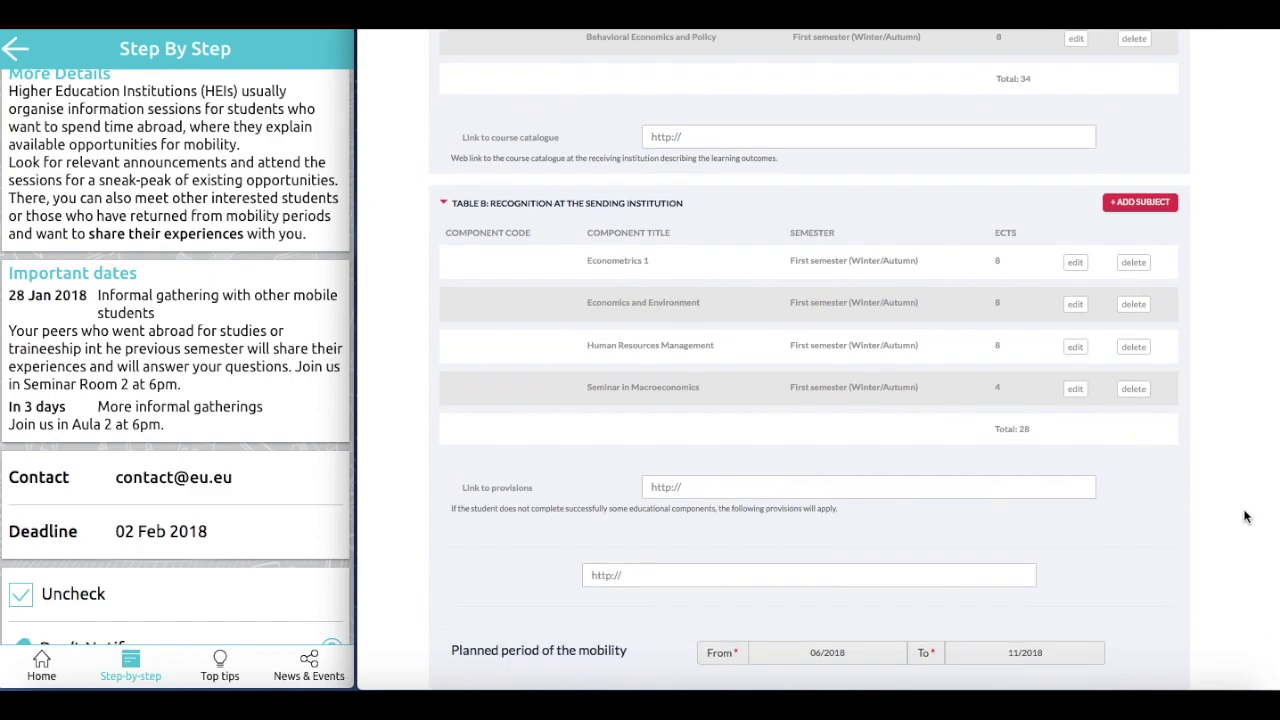
scroll(1245, 516, "down", 4)
scroll(1245, 516, "up", 3)
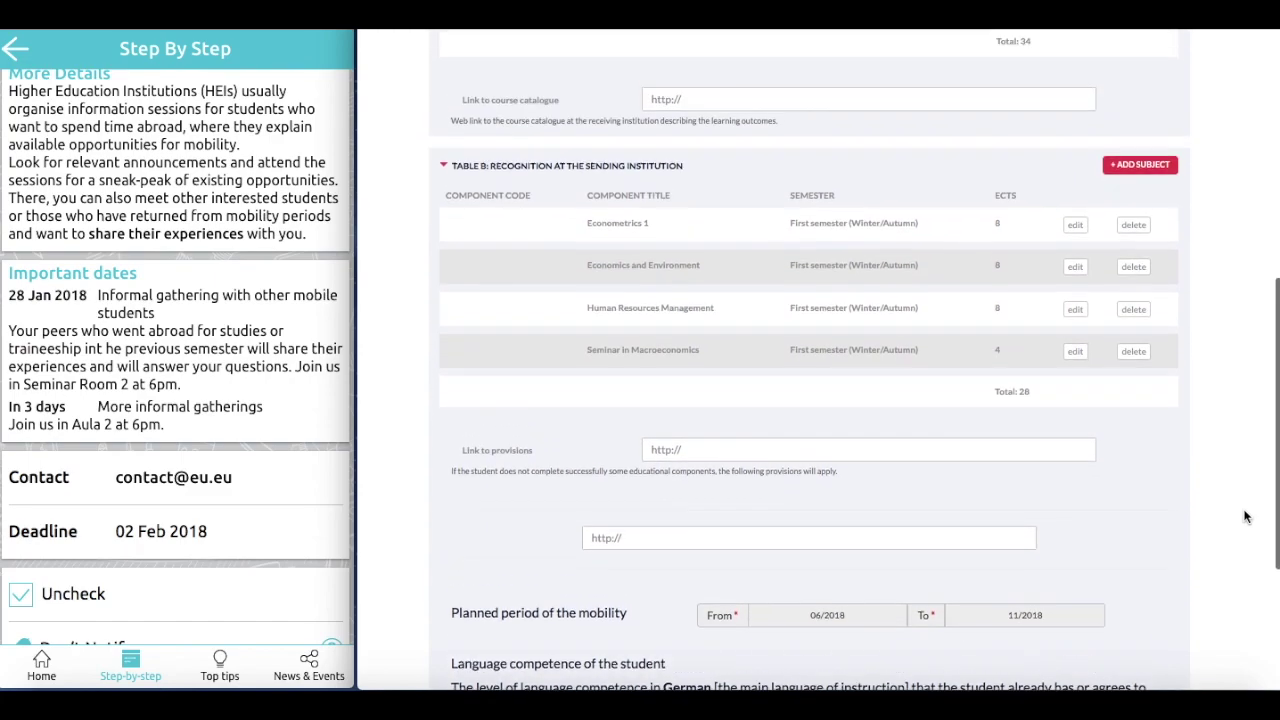
scroll(1245, 516, "up", 14)
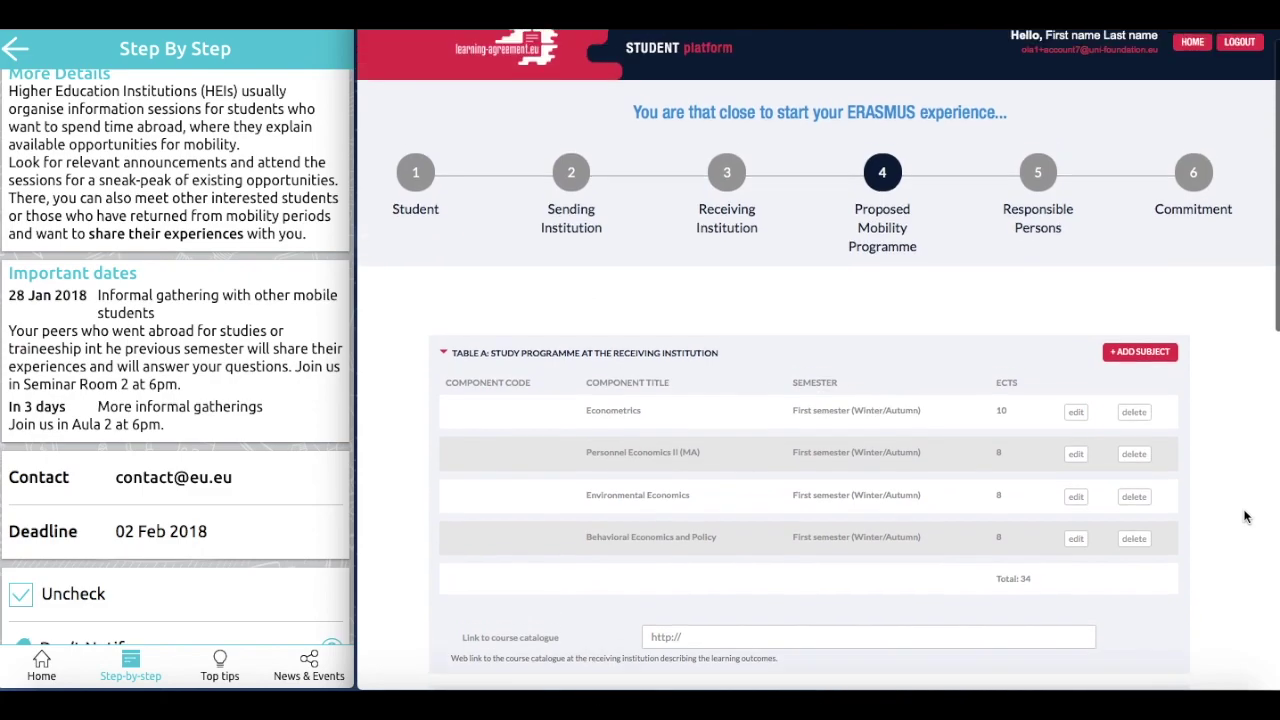
Step: Sign the Learning Agreement online as the student in the Commitment section with a short handwritten signature
scroll(1245, 516, "up", 1)
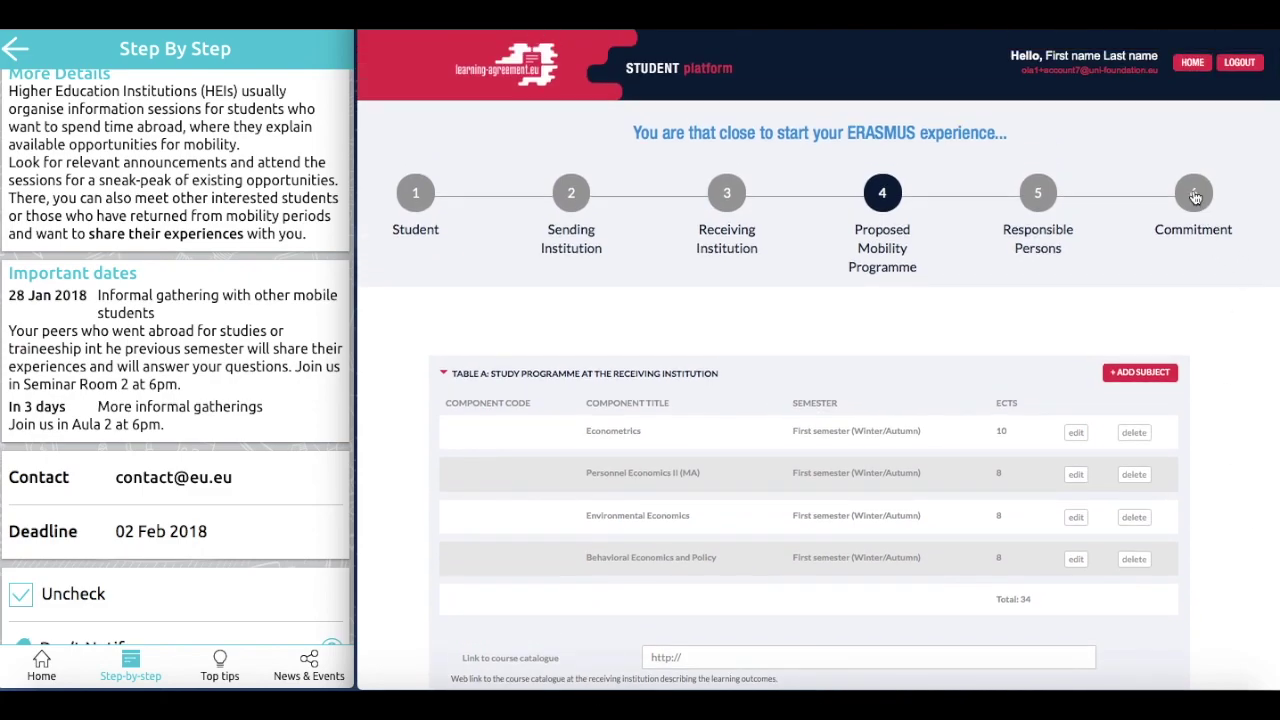
left_click(1193, 195)
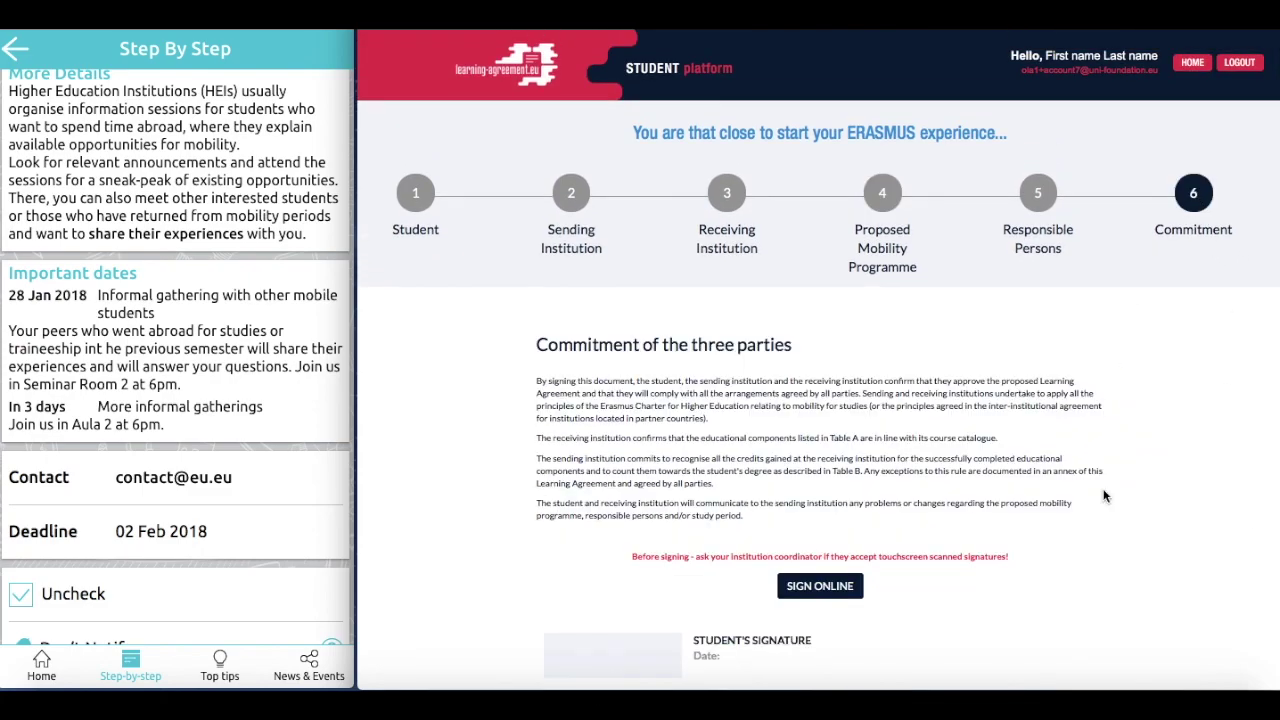
scroll(1106, 500, "down", 2)
left_click(832, 503)
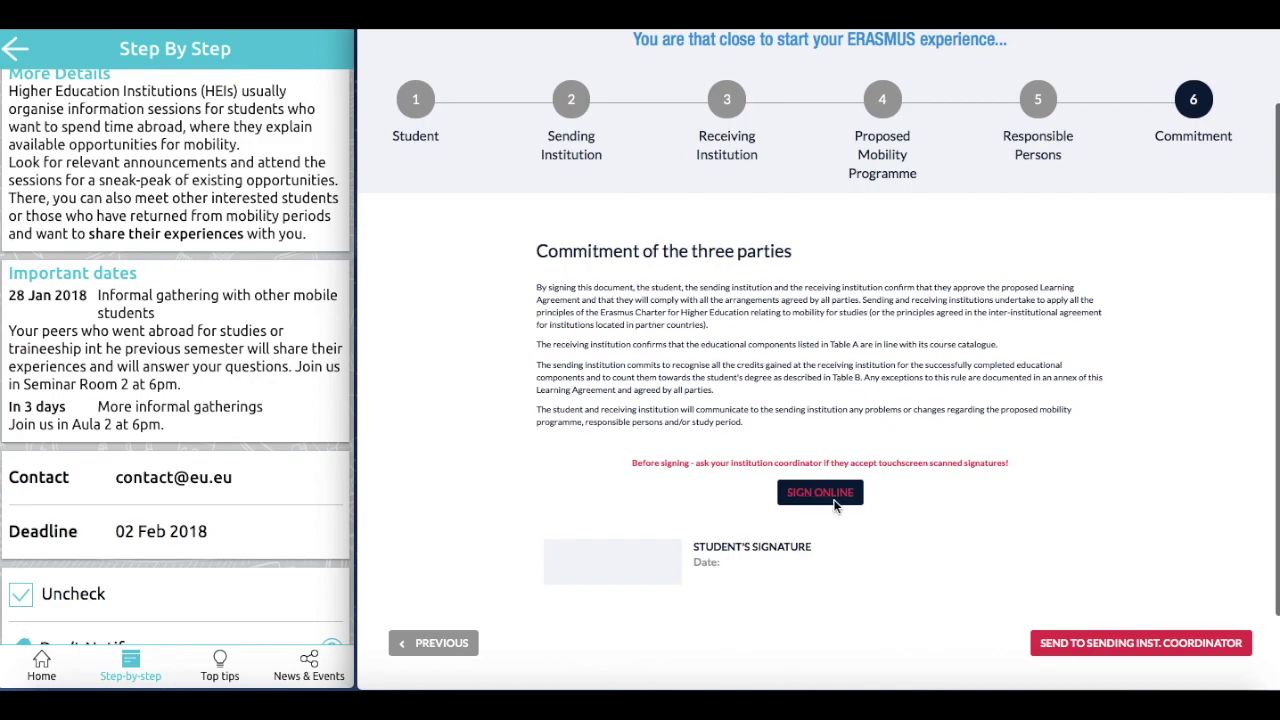
left_click_drag(483, 352, 511, 349)
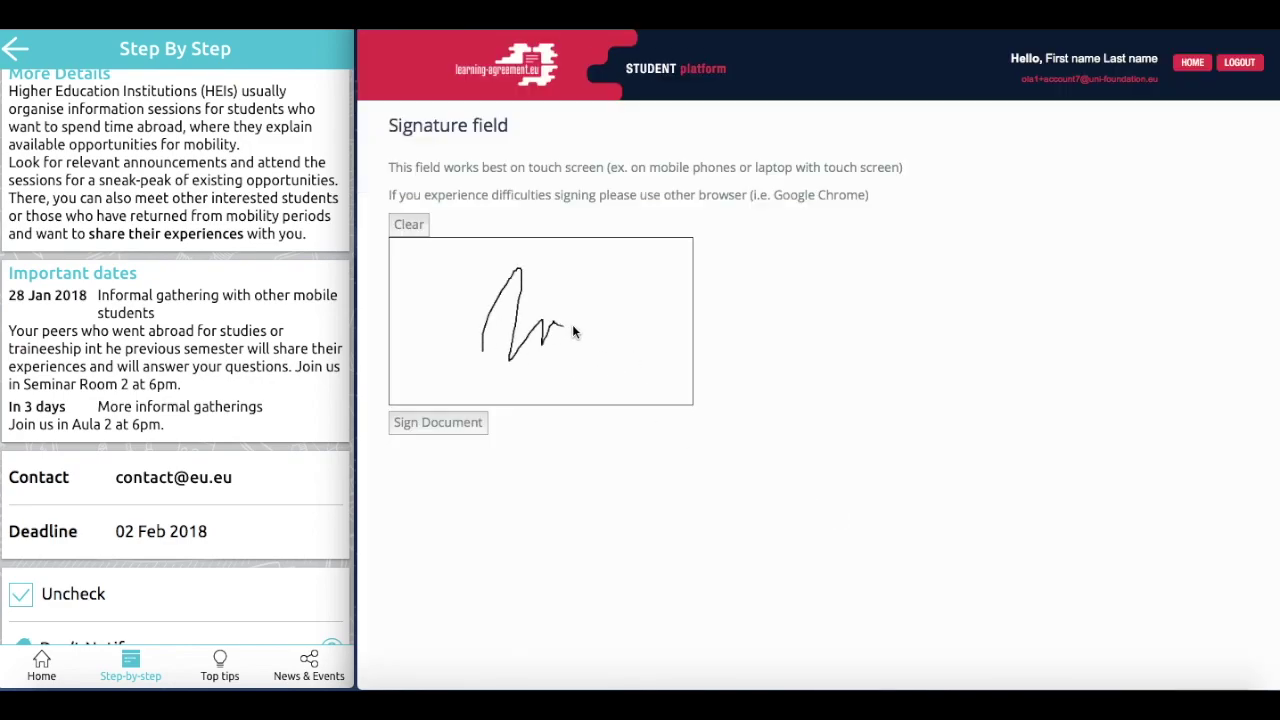
left_click(457, 422)
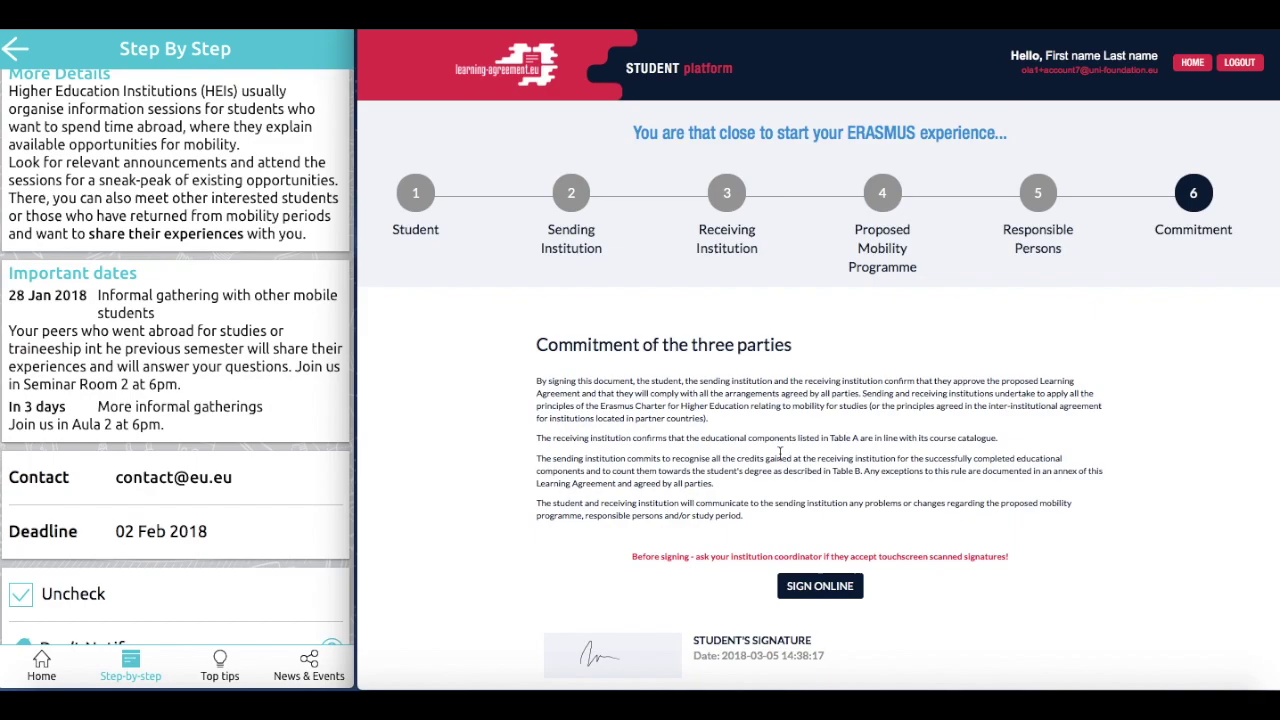
scroll(1030, 505, "down", 3)
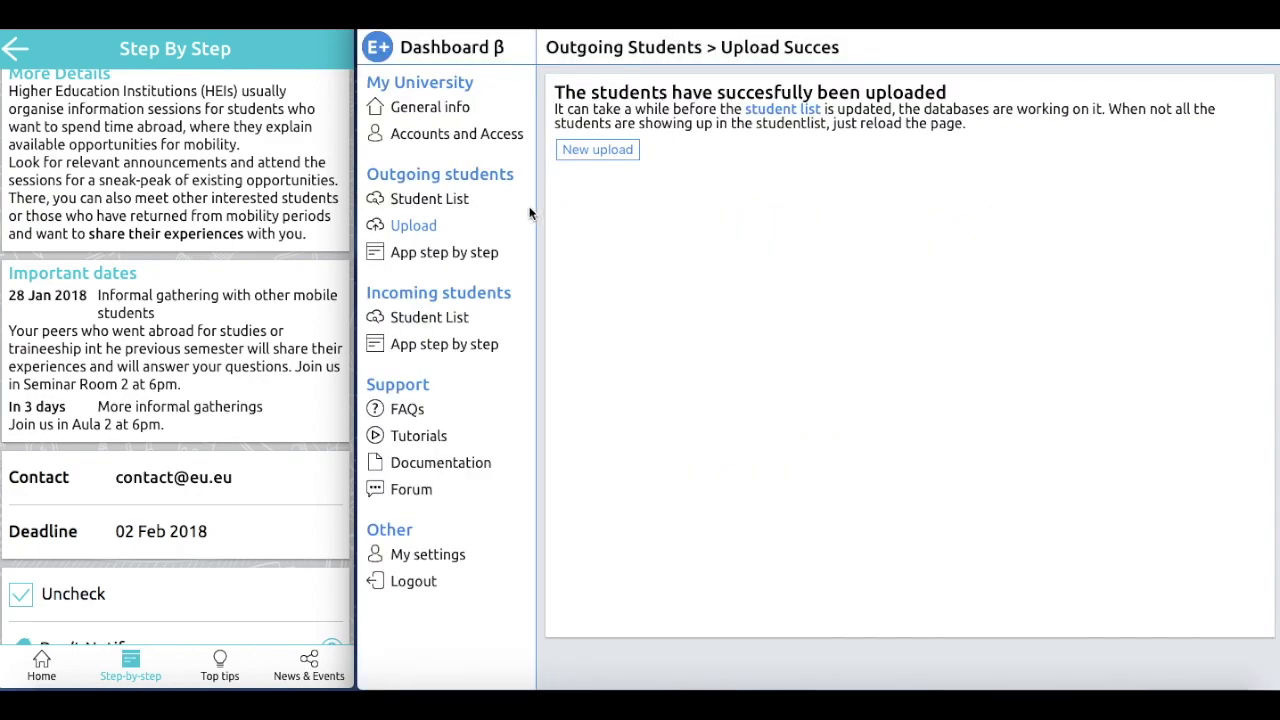
Step: Filter the Outgoing Students list in the Dashboard to learning agreements signed by the student
left_click(465, 201)
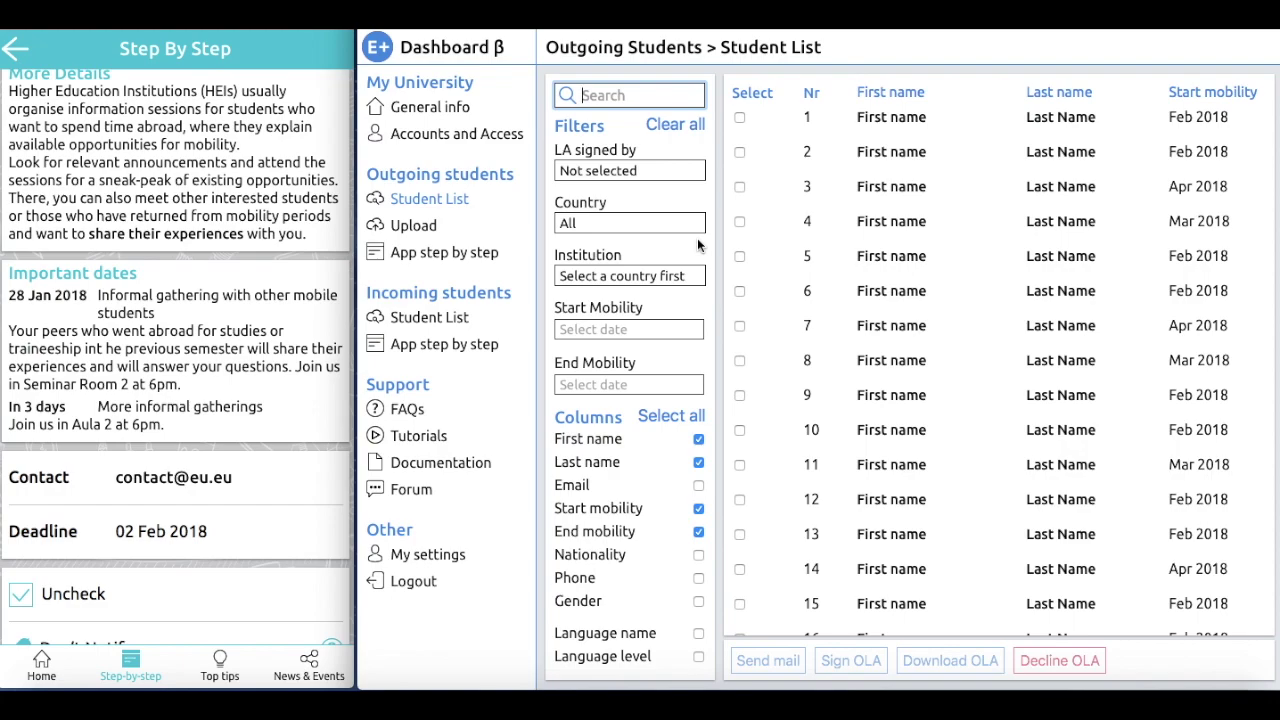
left_click(666, 172)
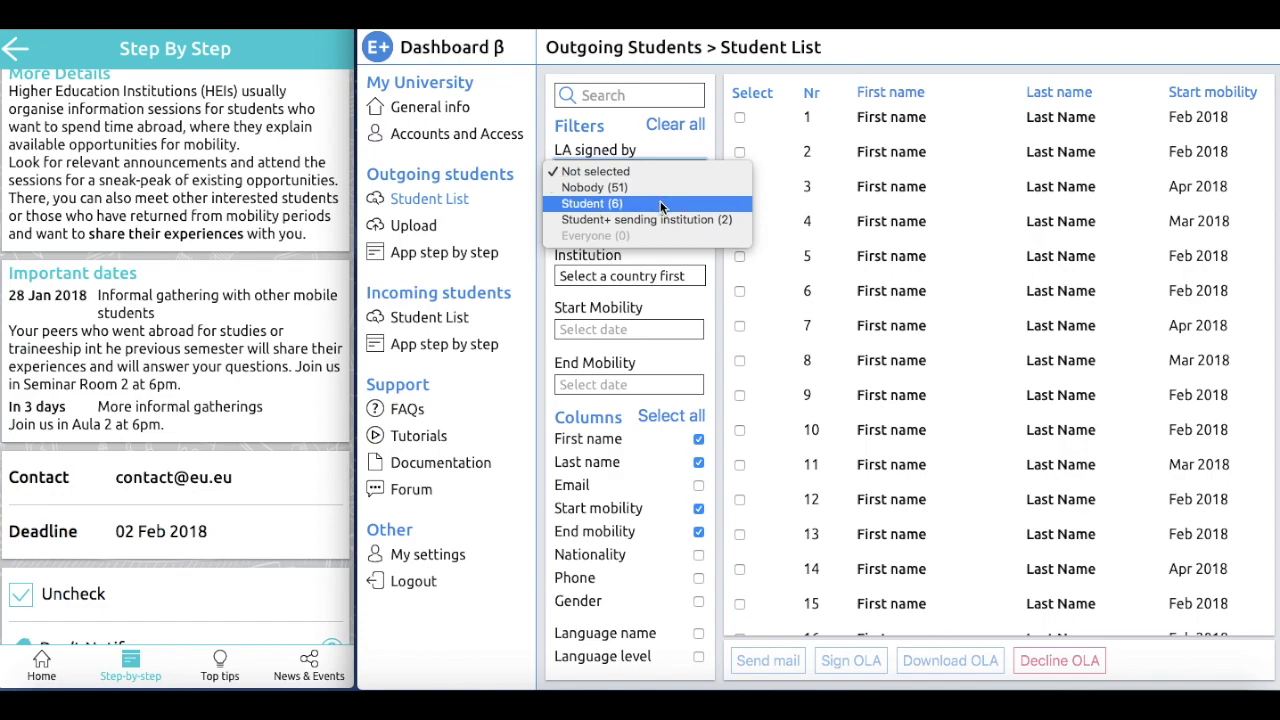
left_click(660, 203)
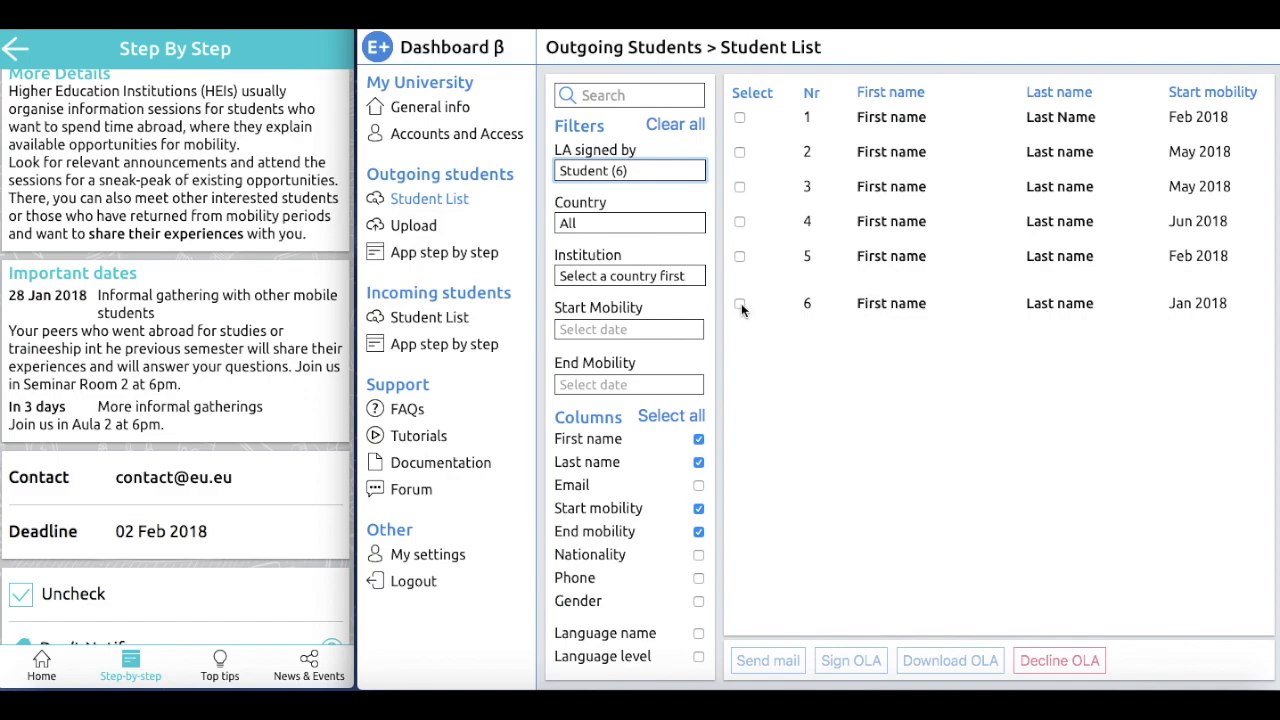
Step: Download the fifth listed student's OLA, review its study tables and signatures in the PDF, and dismiss the Select Options hint
left_click(739, 256)
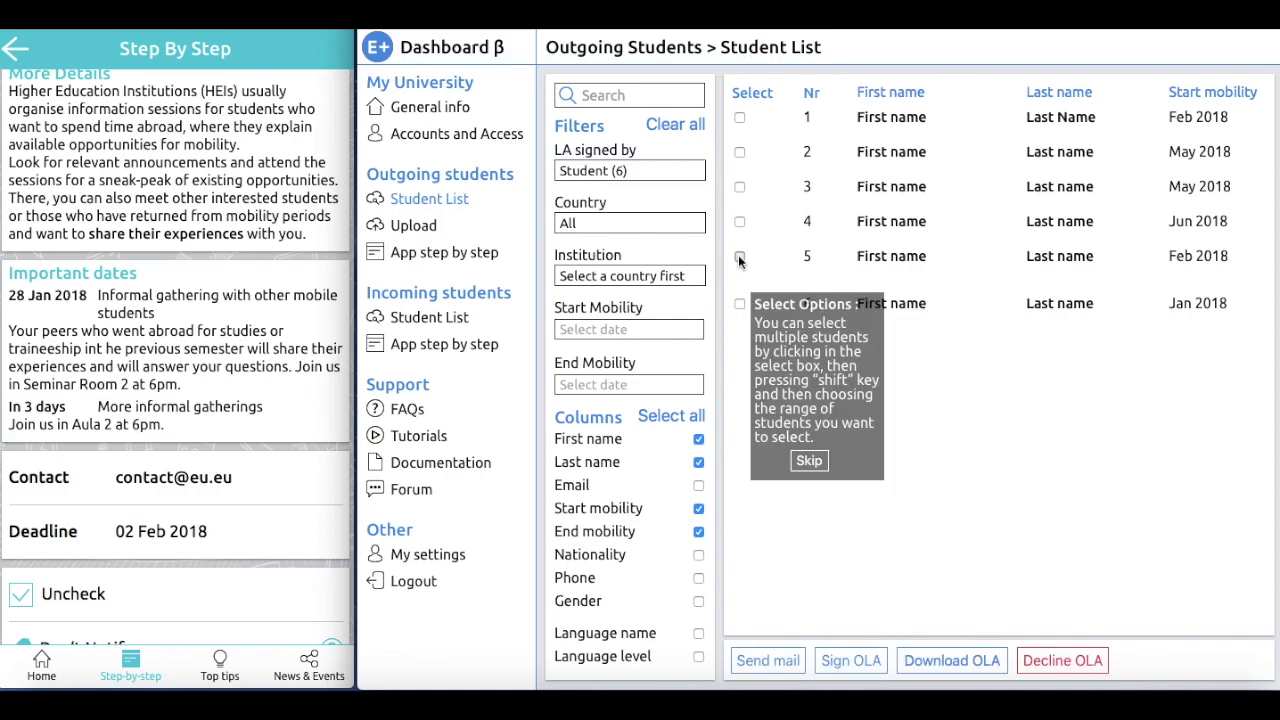
left_click(955, 661)
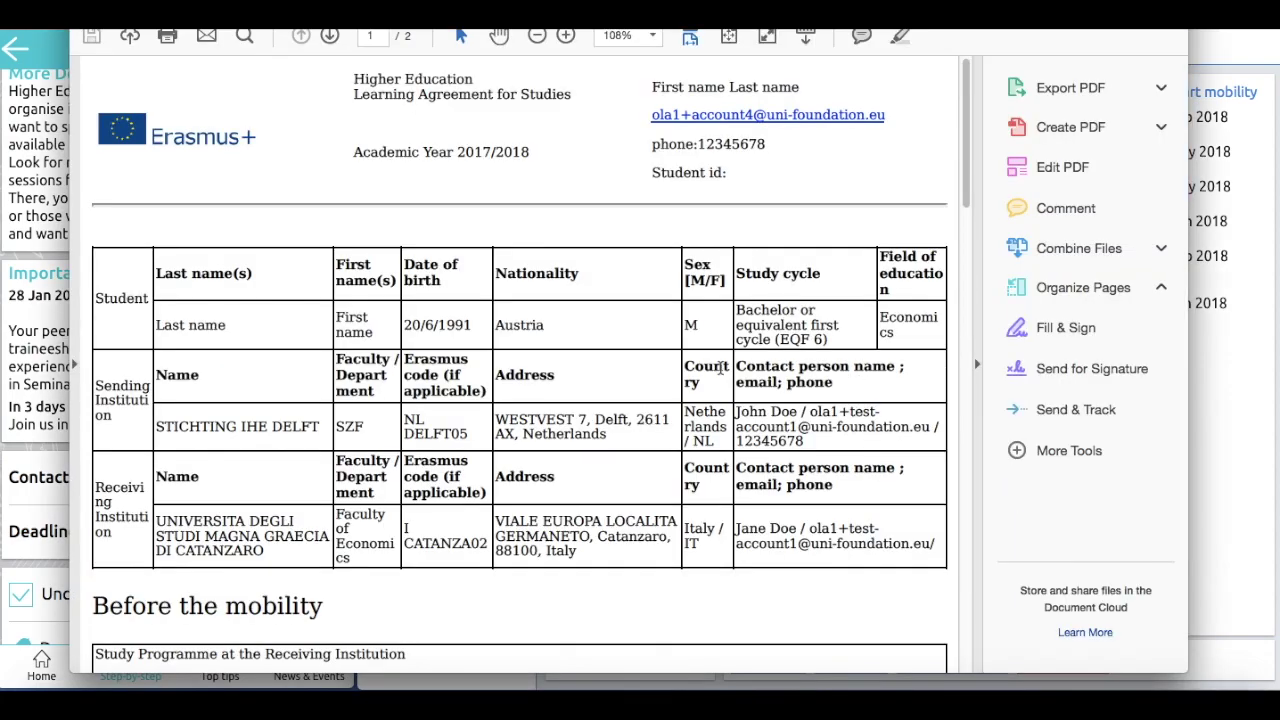
scroll(720, 368, "down", 3)
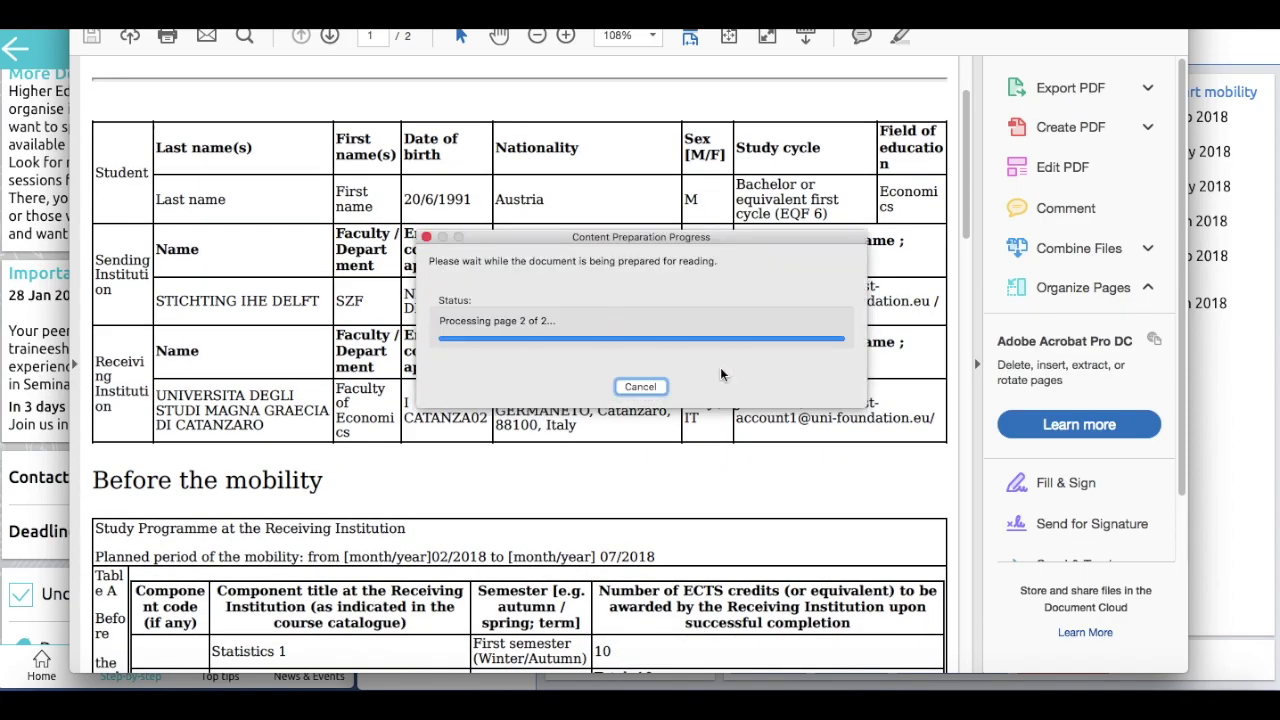
scroll(630, 488, "down", 10)
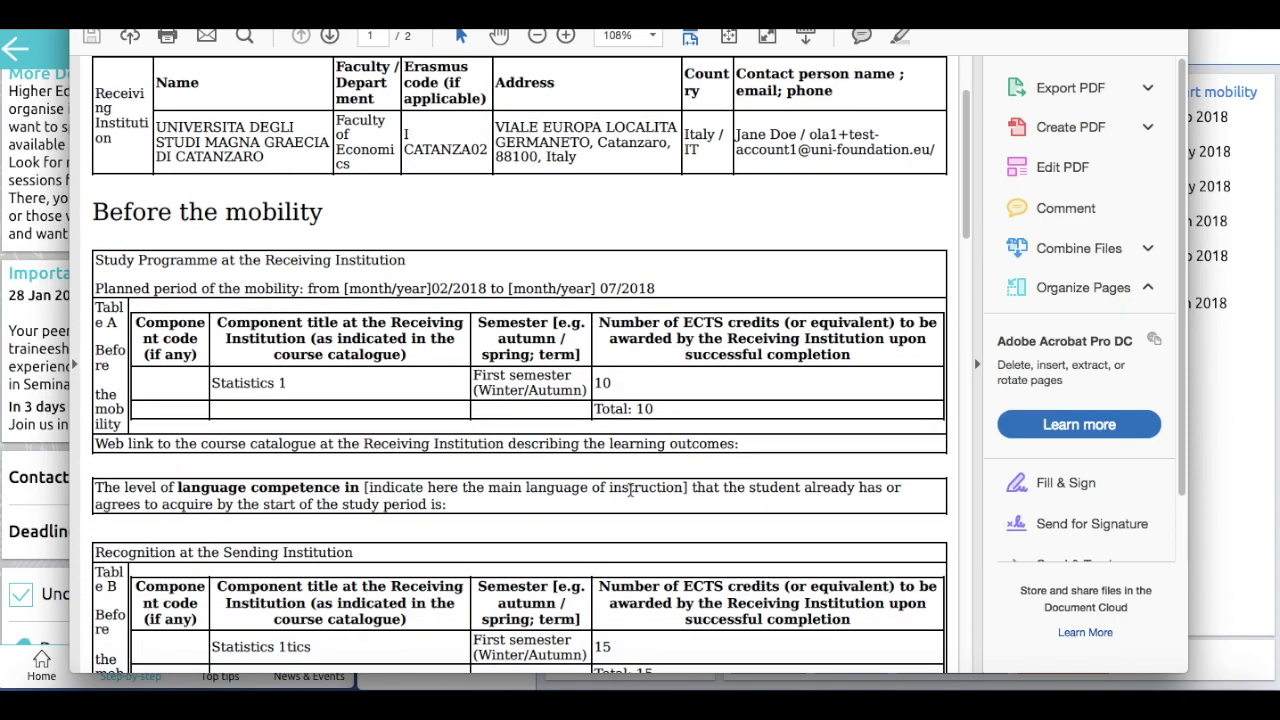
scroll(630, 488, "down", 9)
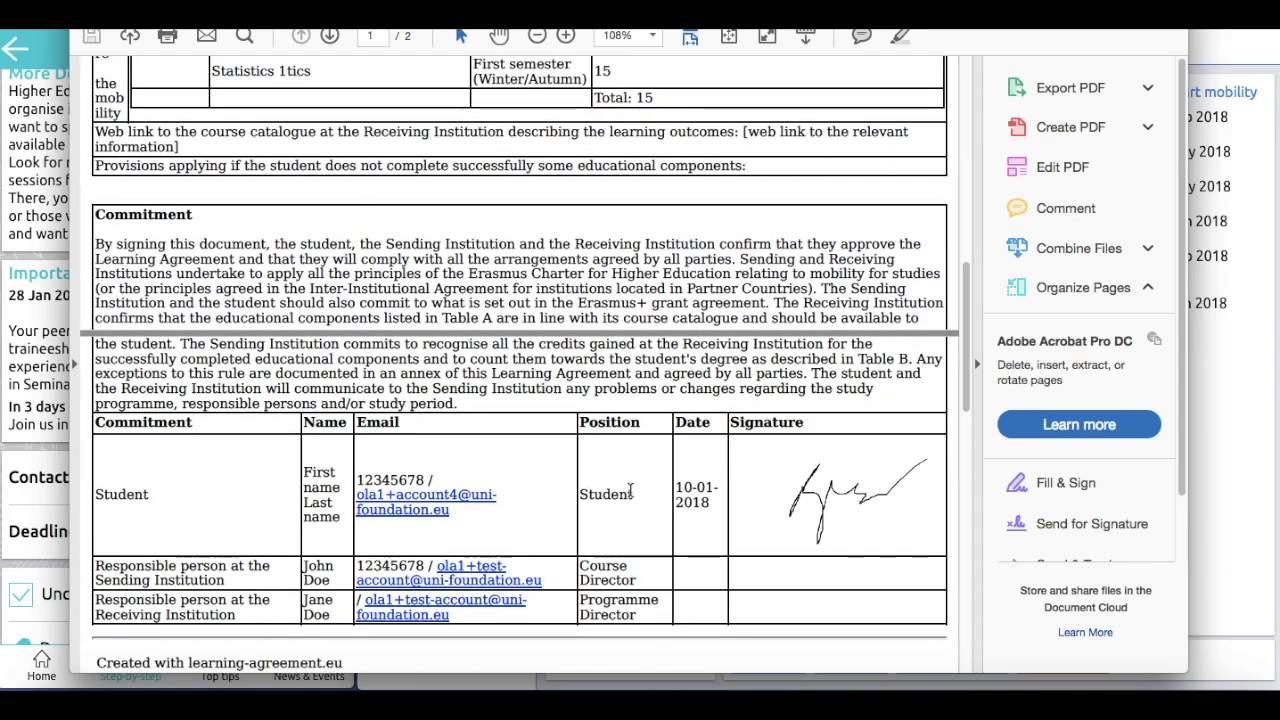
scroll(630, 490, "up", 7)
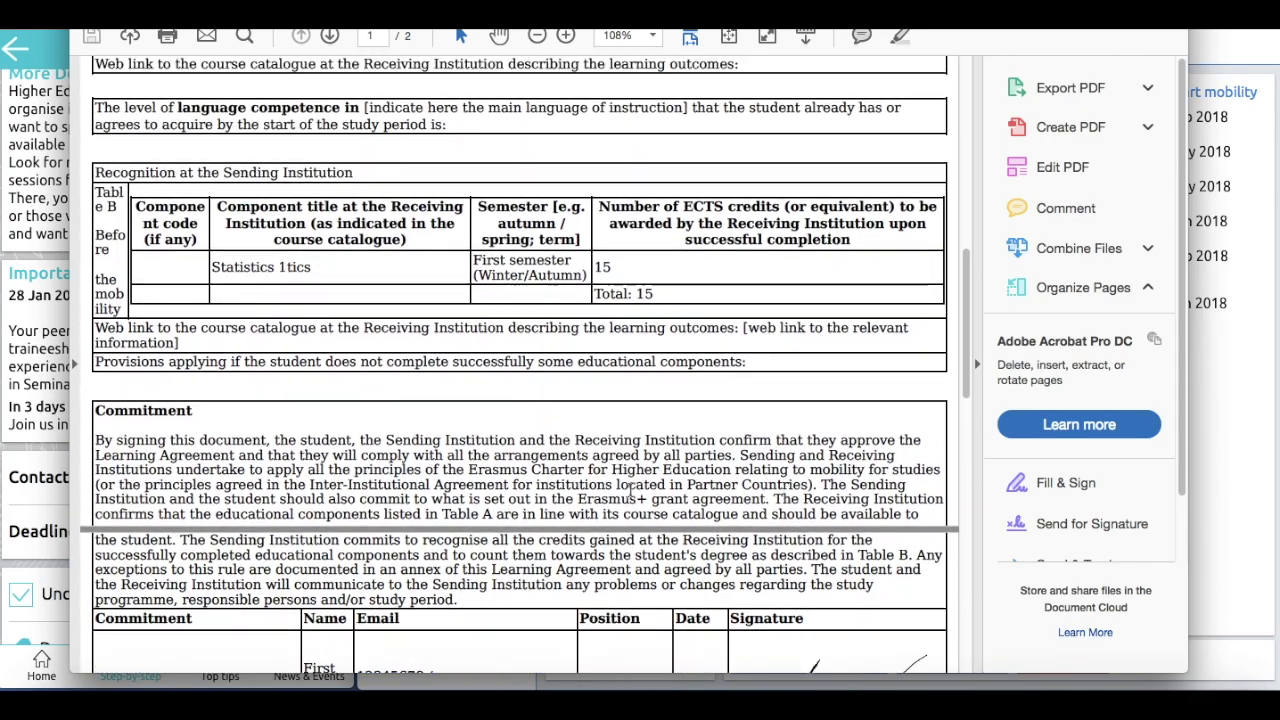
scroll(630, 490, "up", 20)
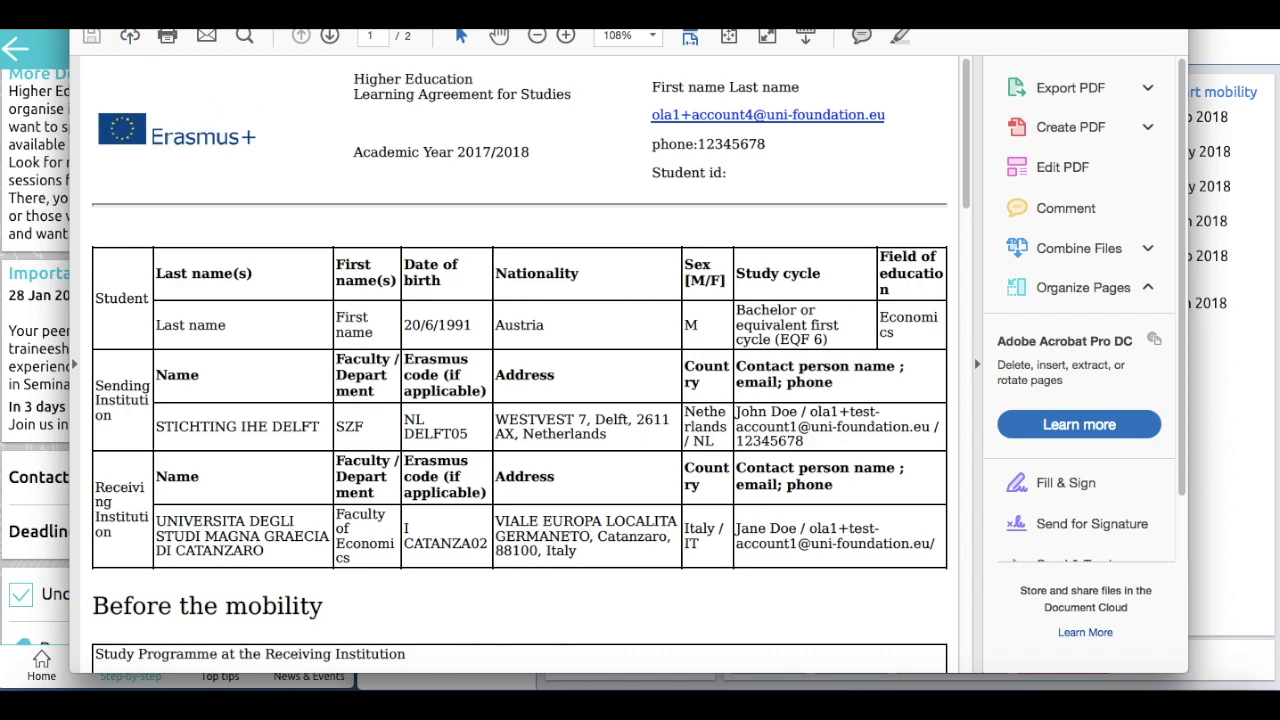
key("ctrl+w")
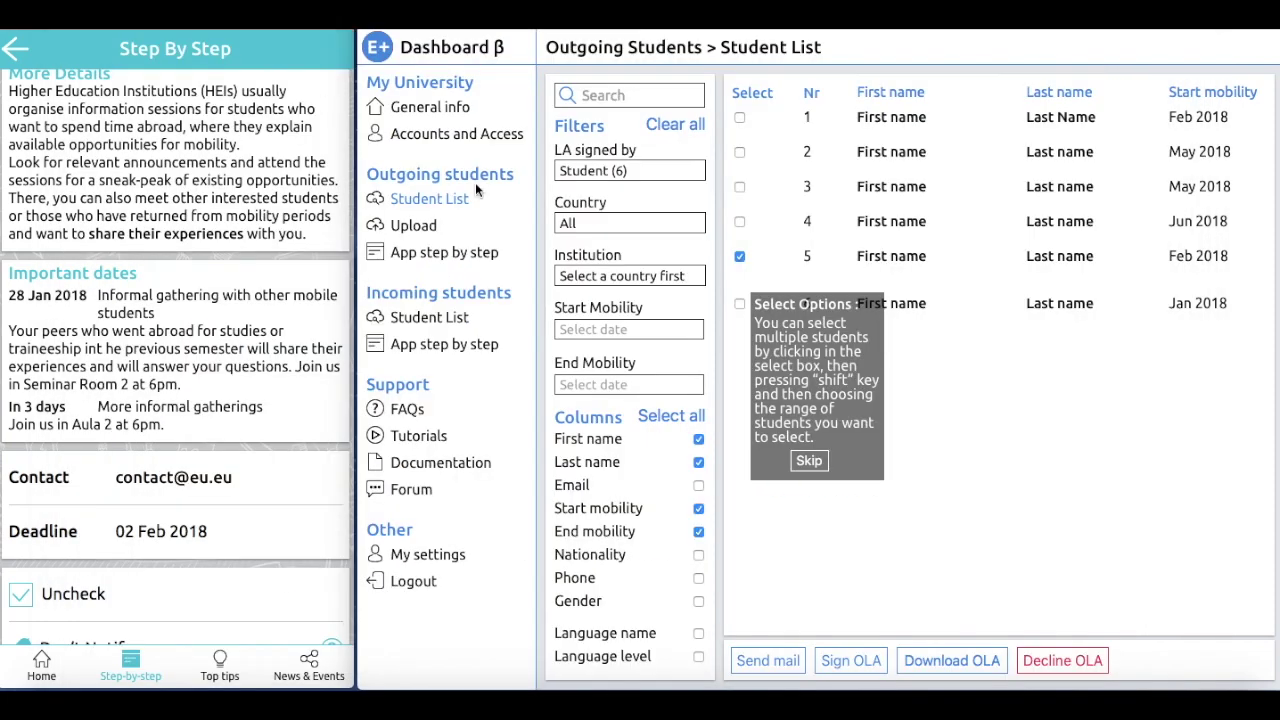
left_click(808, 462)
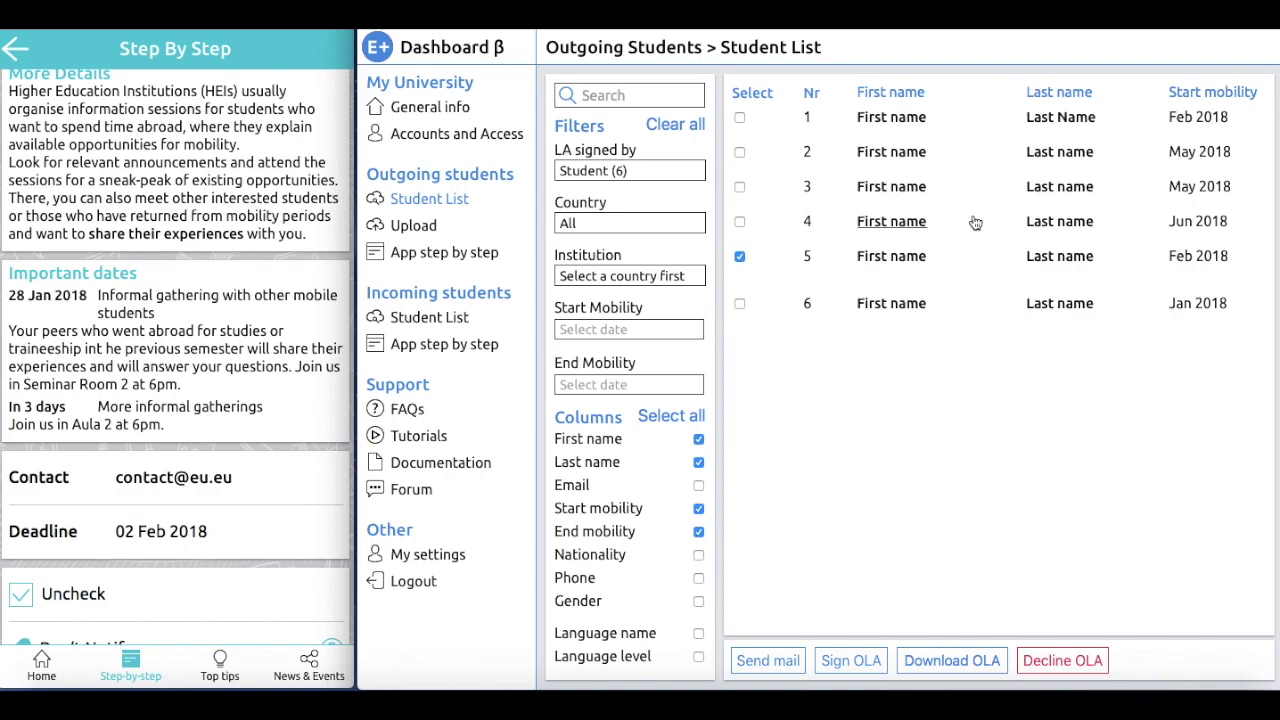
Step: Review the second listed student's OLA and decline it with the reason "Please select more courses!"
left_click(898, 152)
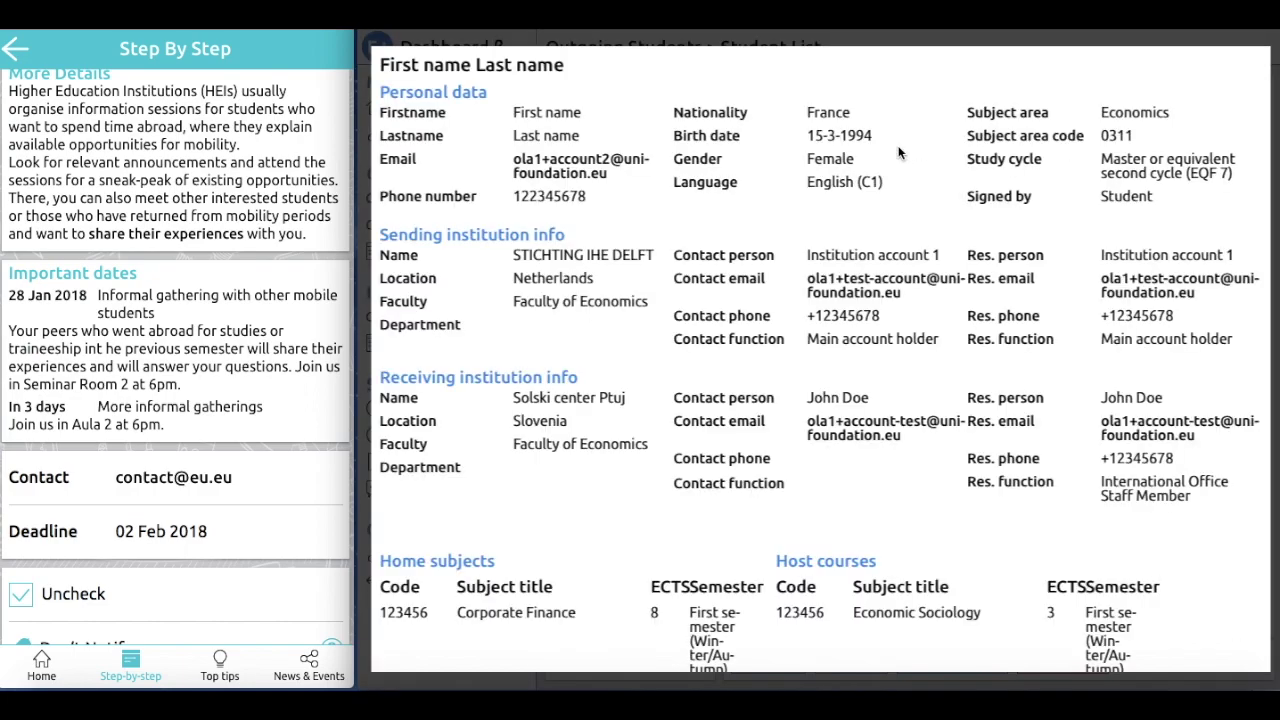
scroll(877, 380, "down", 5)
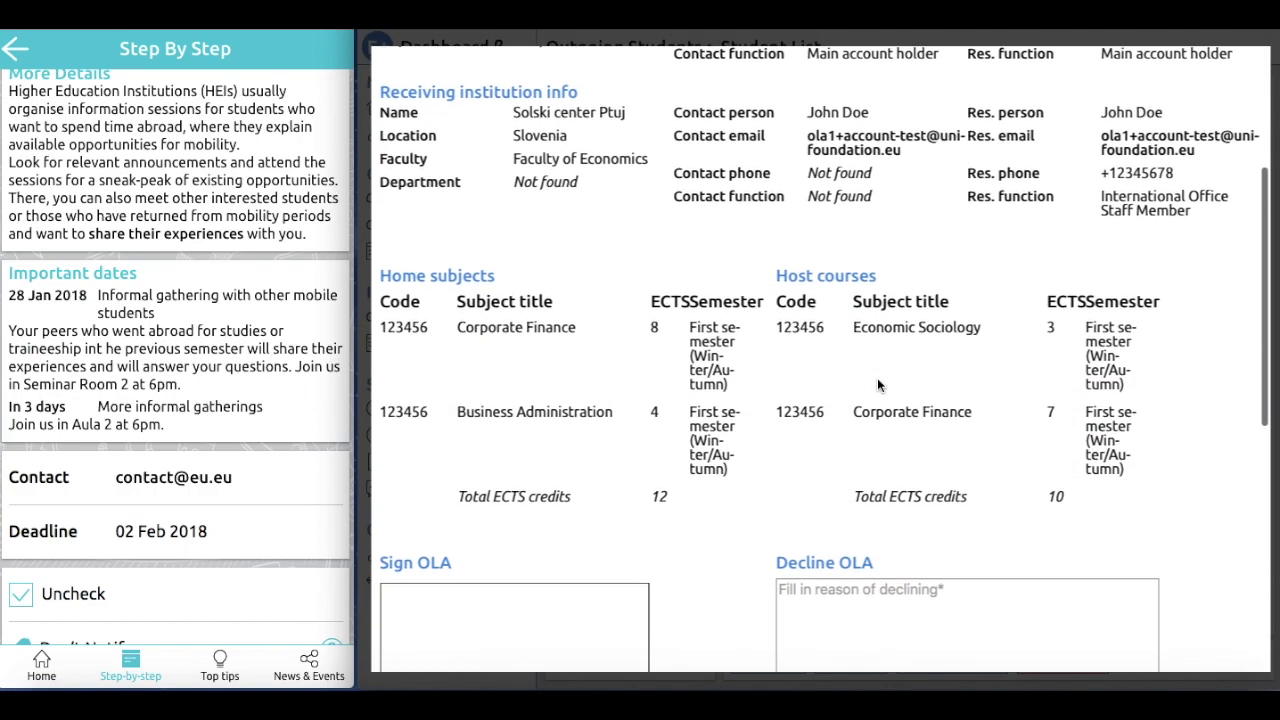
scroll(877, 380, "down", 3)
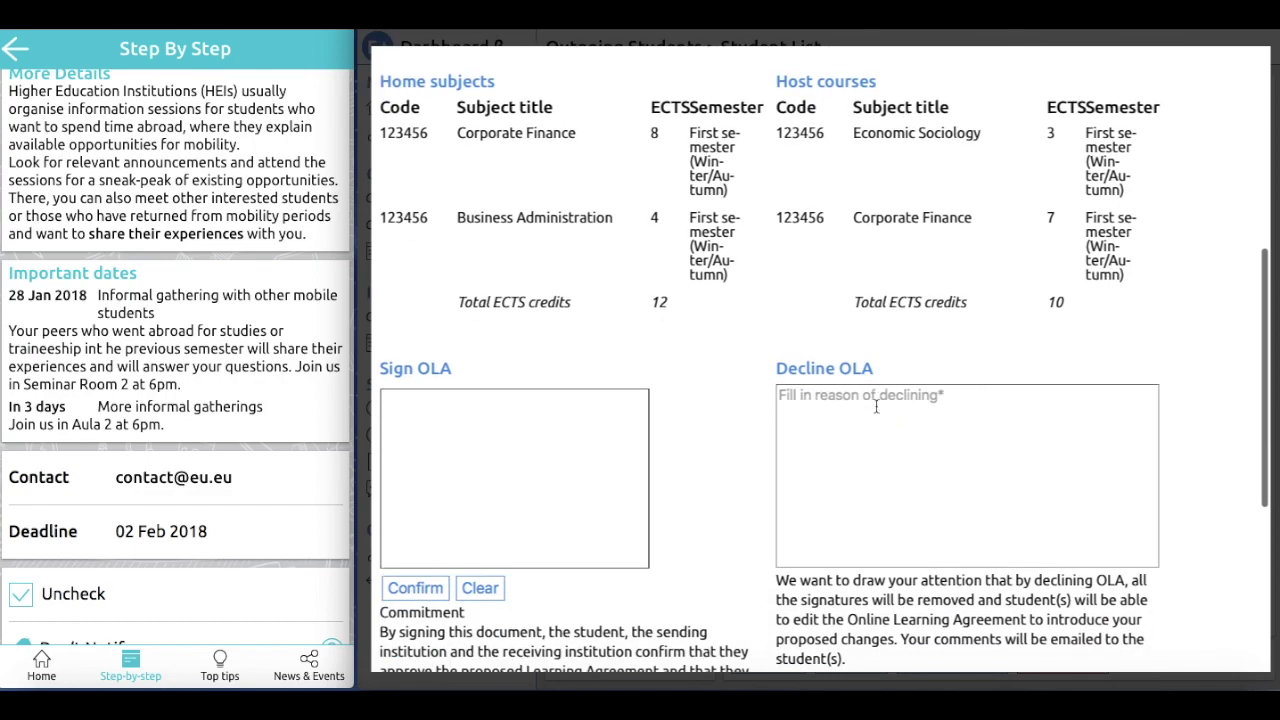
scroll(876, 415, "down", 2)
left_click(877, 417)
type("Please")
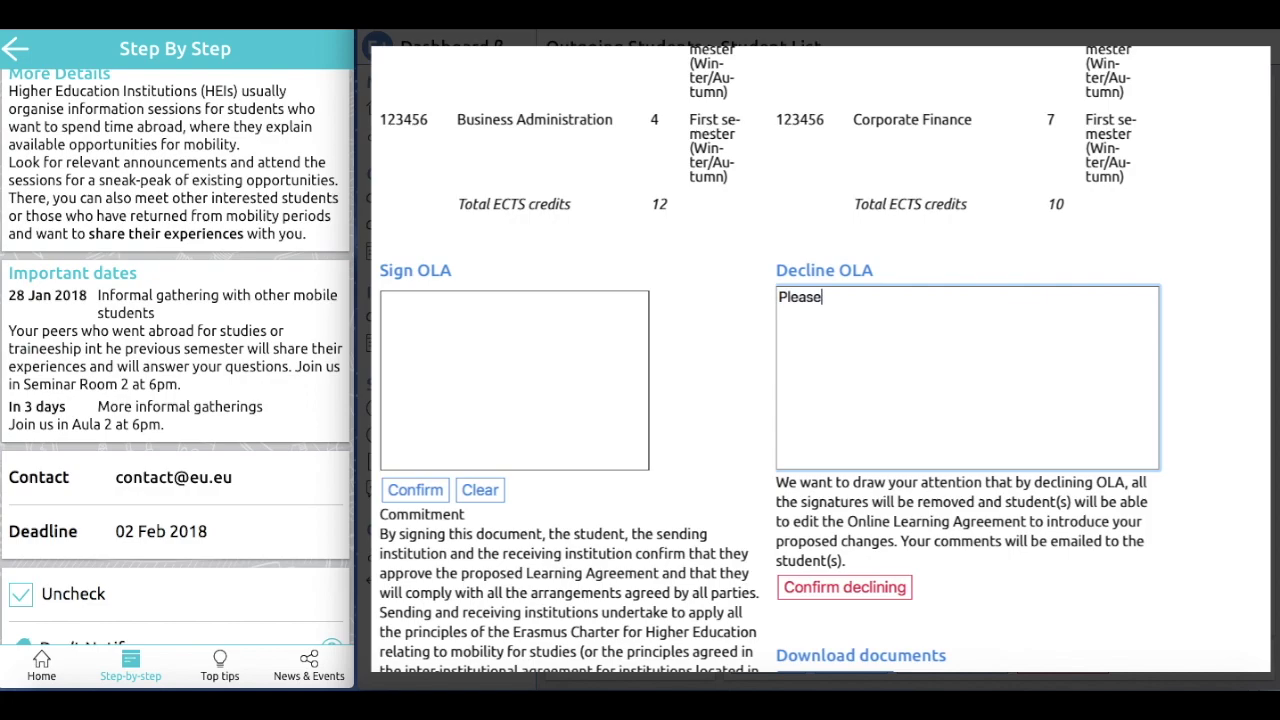
type(" select more courses!")
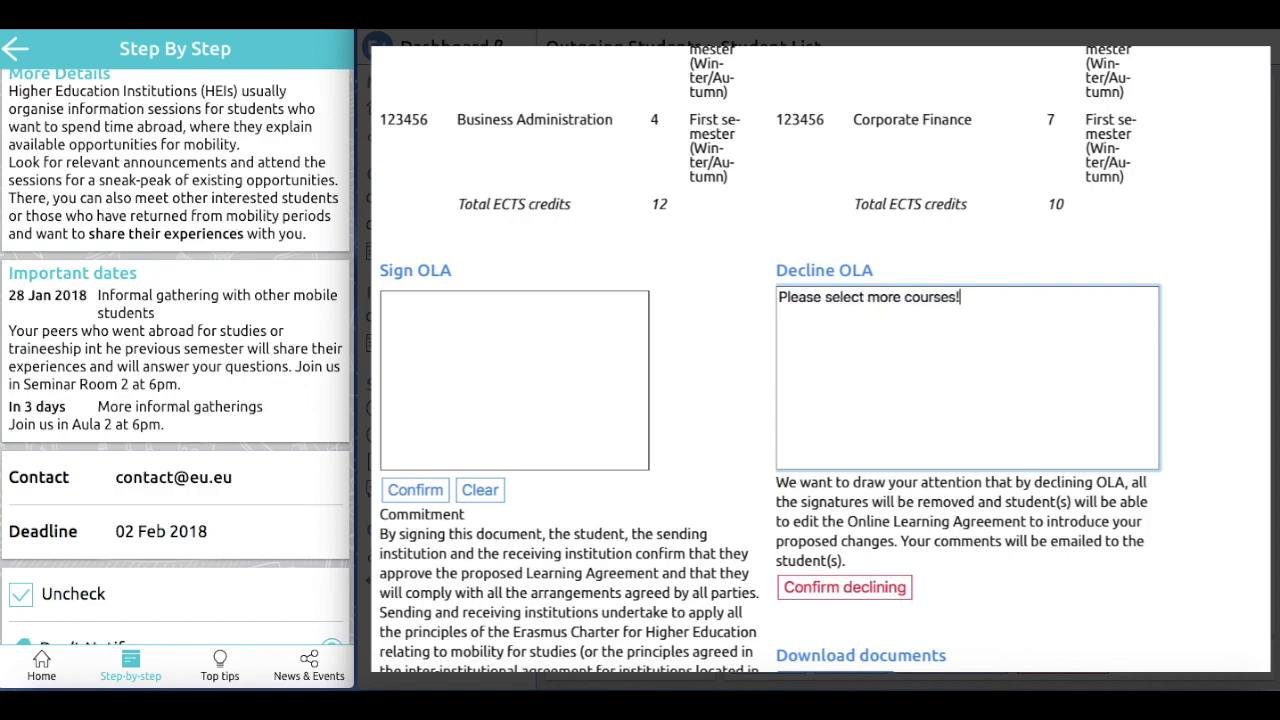
left_click(877, 588)
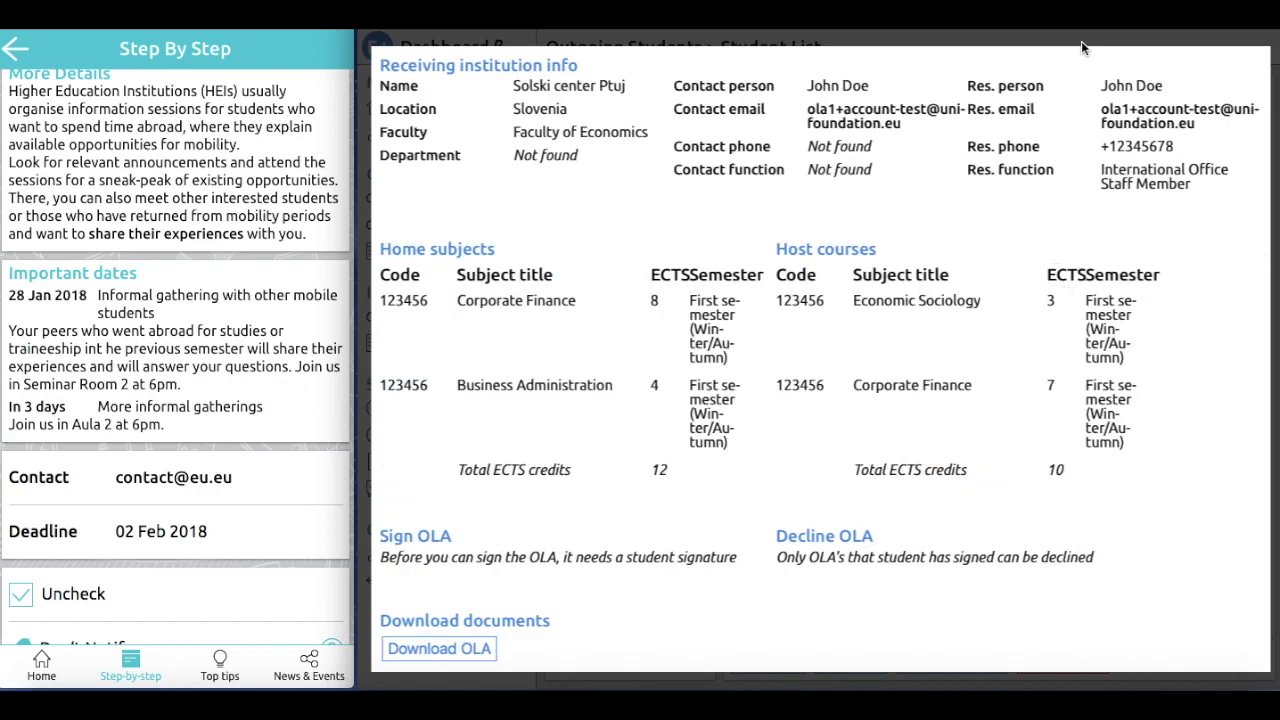
left_click(1081, 41)
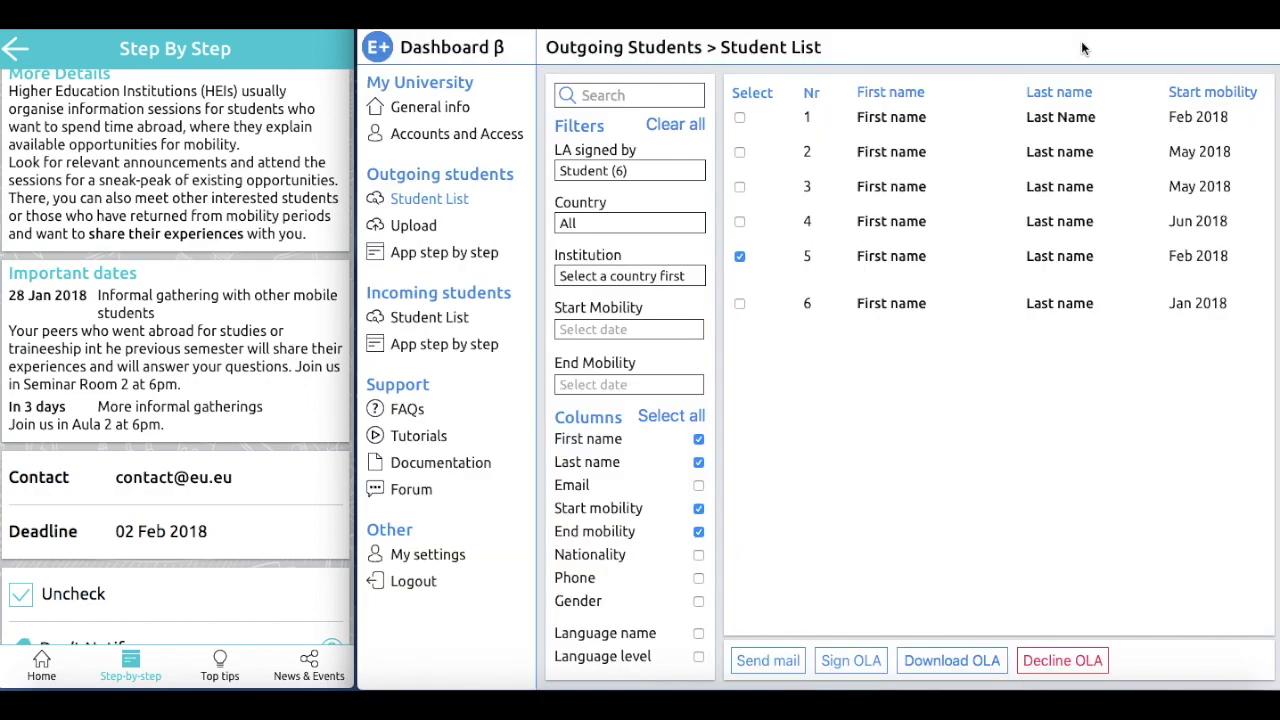
Step: Review the first listed student's home subjects and host courses and sign the OLA for the sending institution
left_click(901, 119)
scroll(955, 336, "down", 1)
scroll(953, 336, "down", 5)
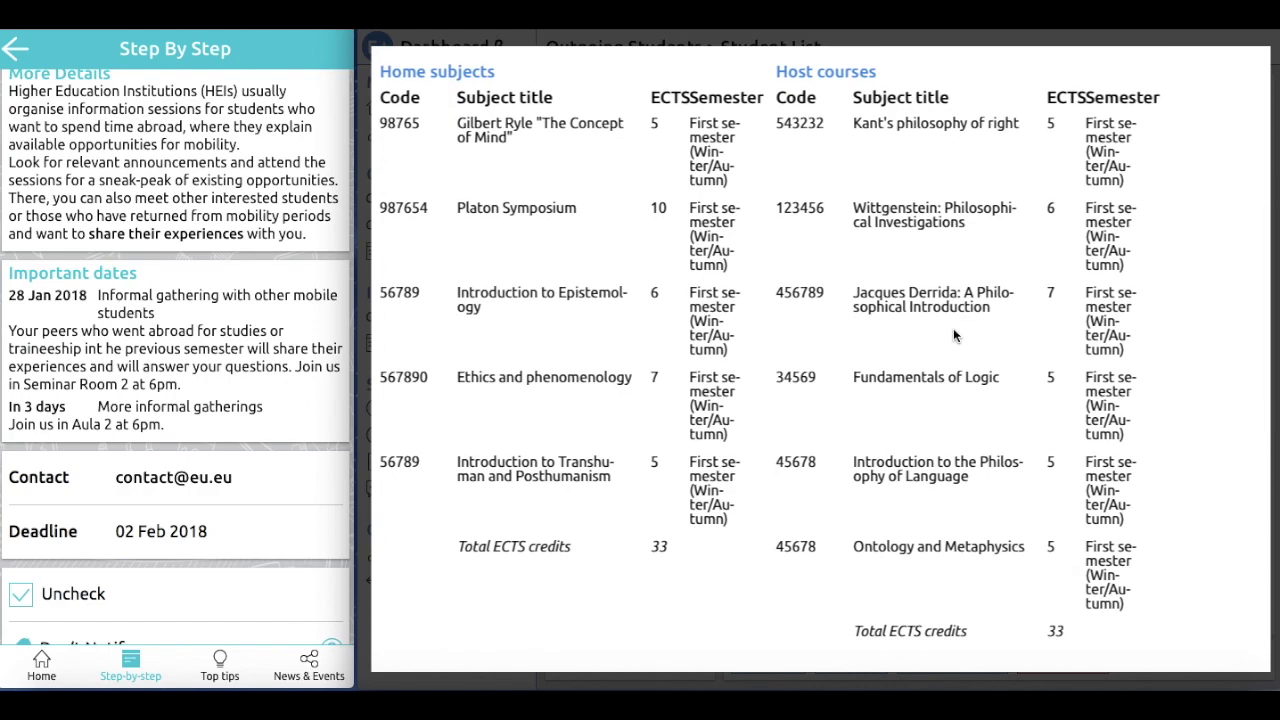
scroll(953, 335, "down", 4)
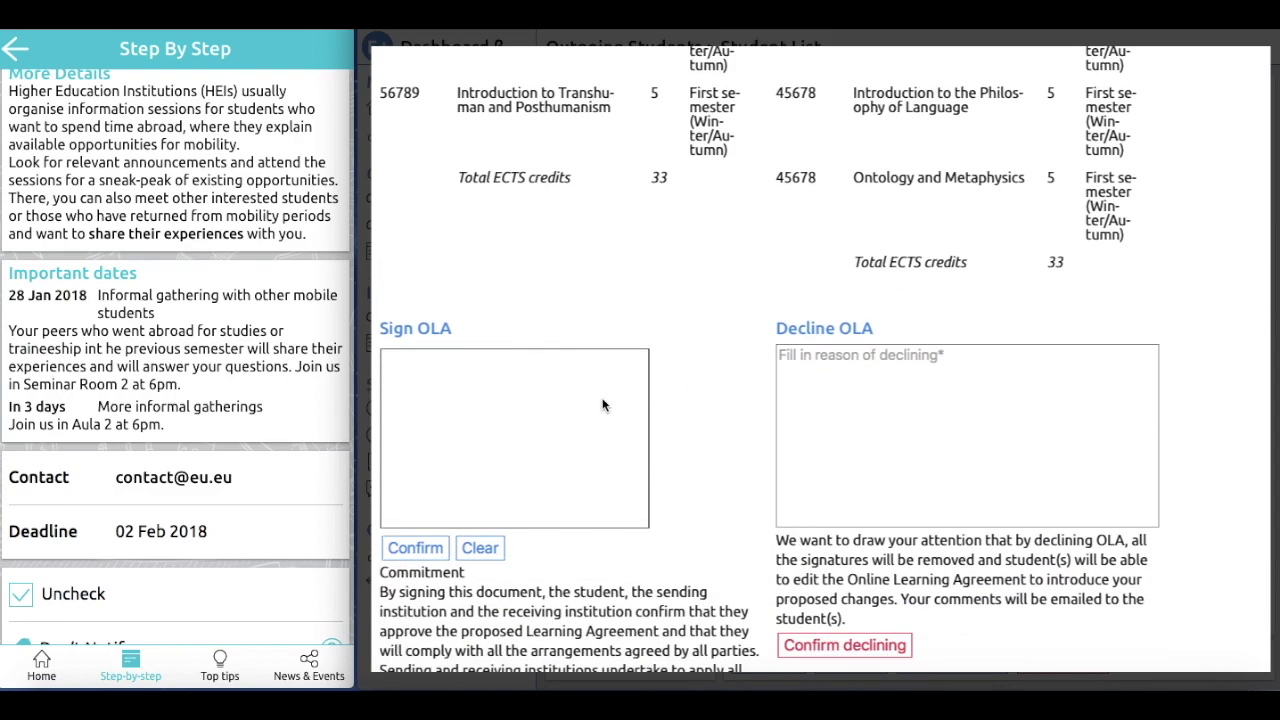
mouse_move(454, 443)
left_mouse_down()
mouse_move(467, 392)
mouse_move(516, 438)
mouse_move(590, 411)
left_mouse_up()
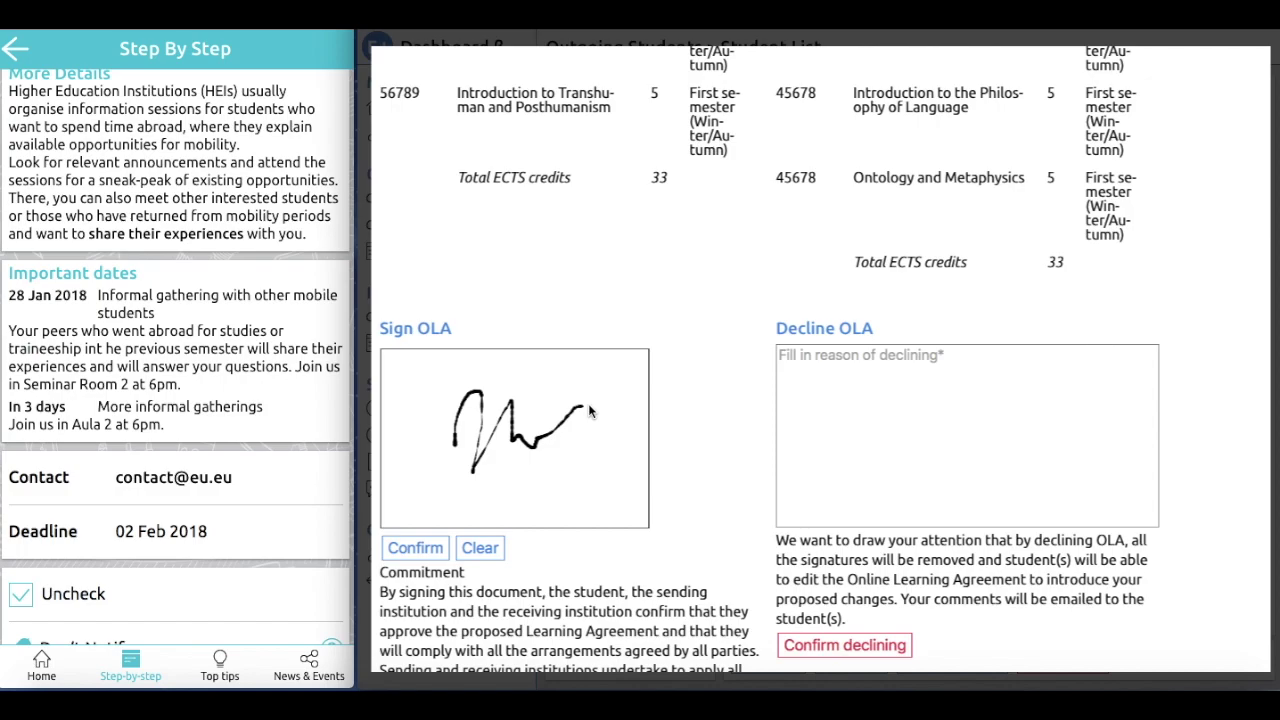
left_click(418, 551)
left_click(416, 548)
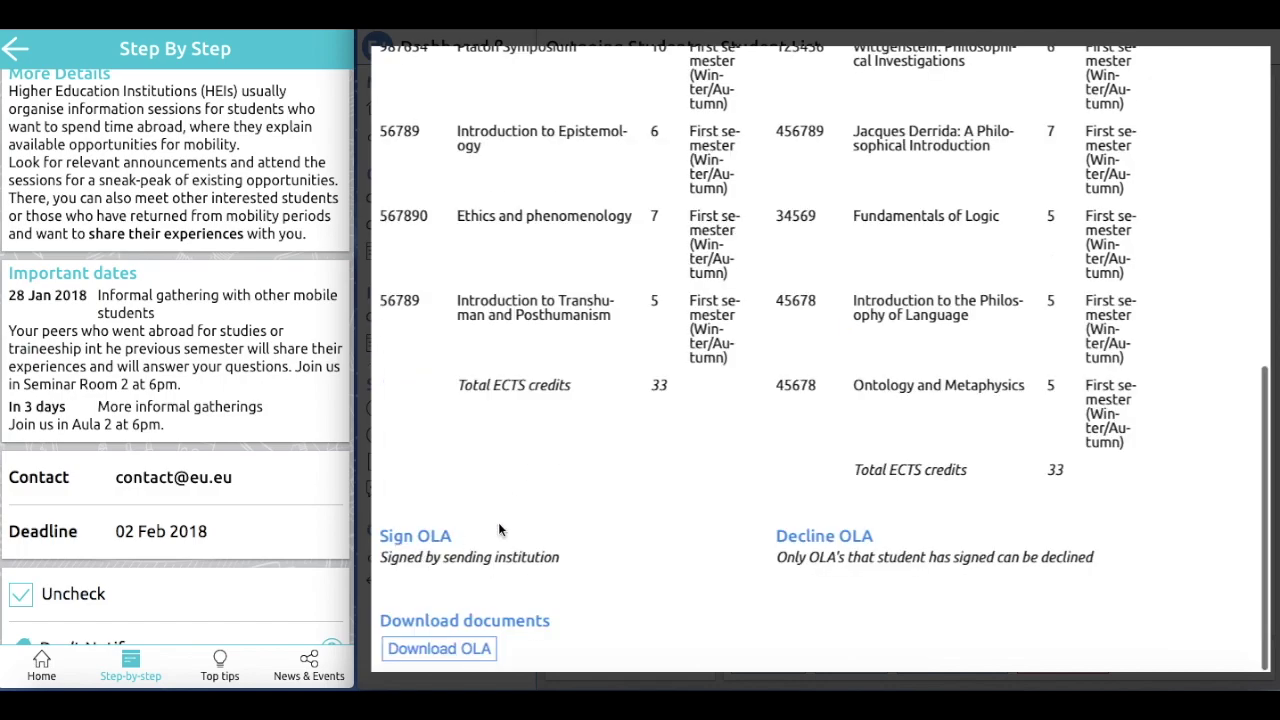
scroll(924, 436, "up", 10)
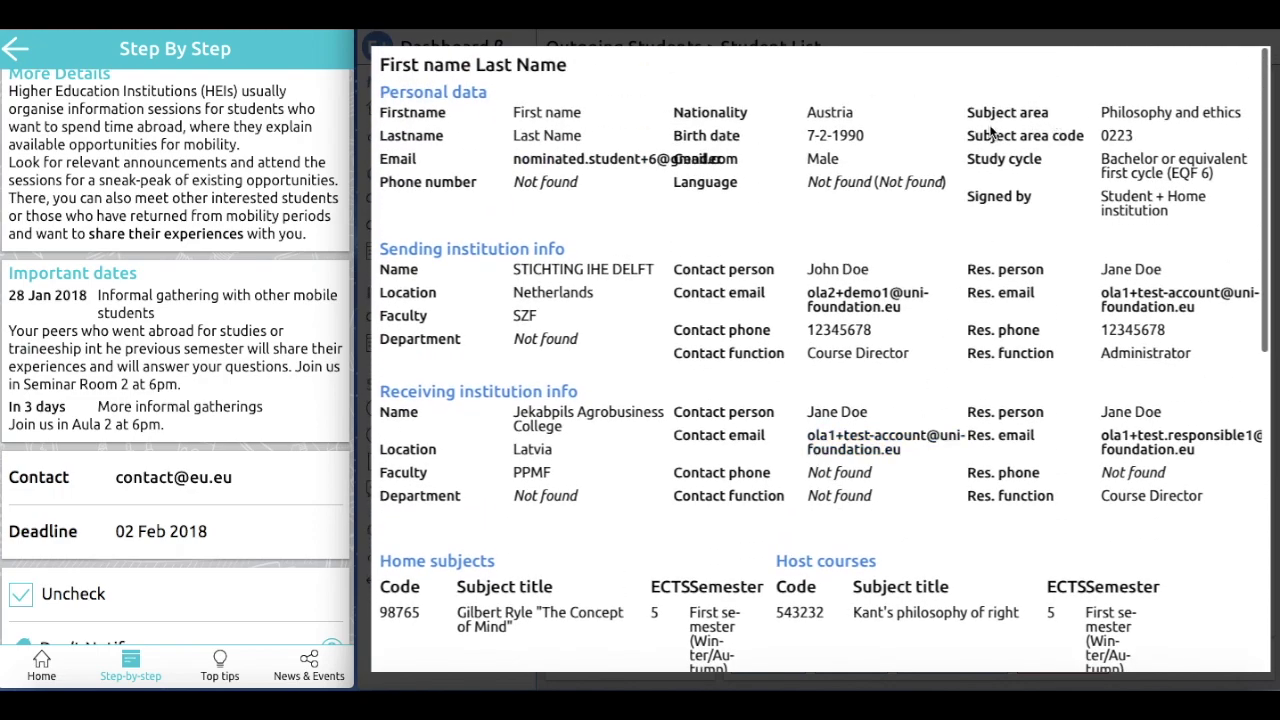
left_click(1035, 39)
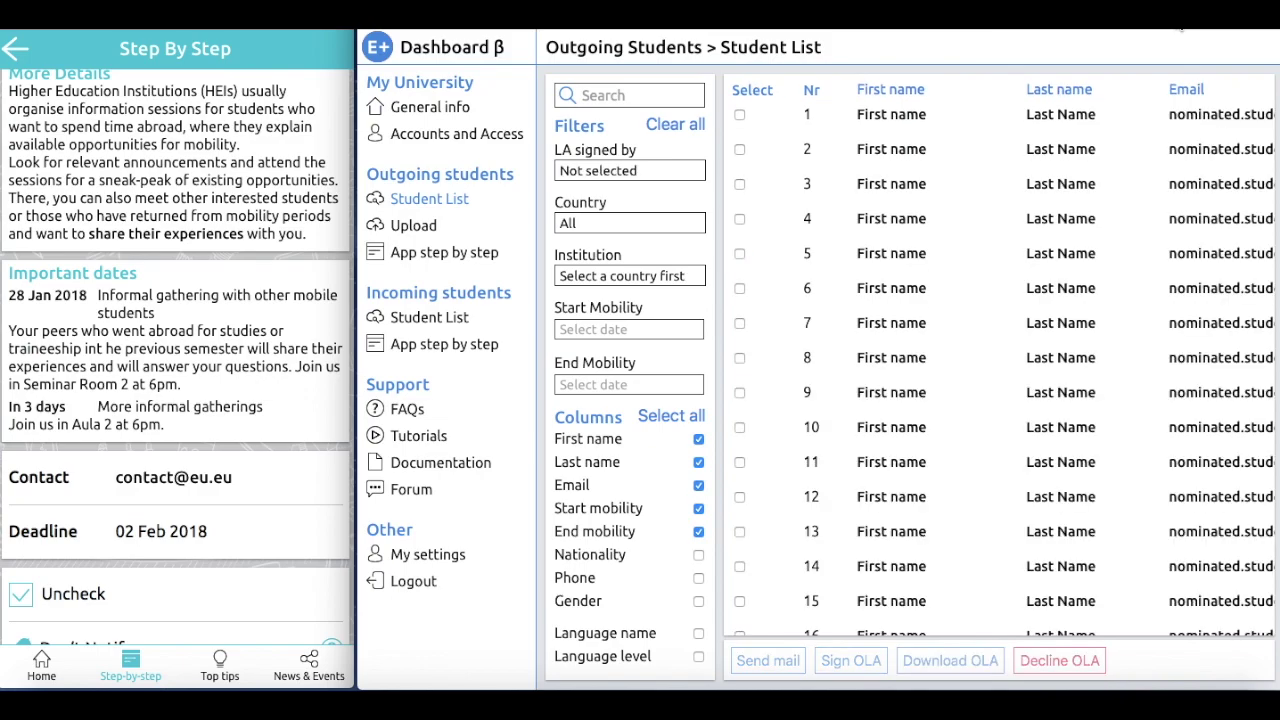
Step: Send students 6 to 12 a new email with subject "Deadline", text "Please finalise your OLAs." and a push notification
left_click(740, 290)
left_click(739, 496, "shift")
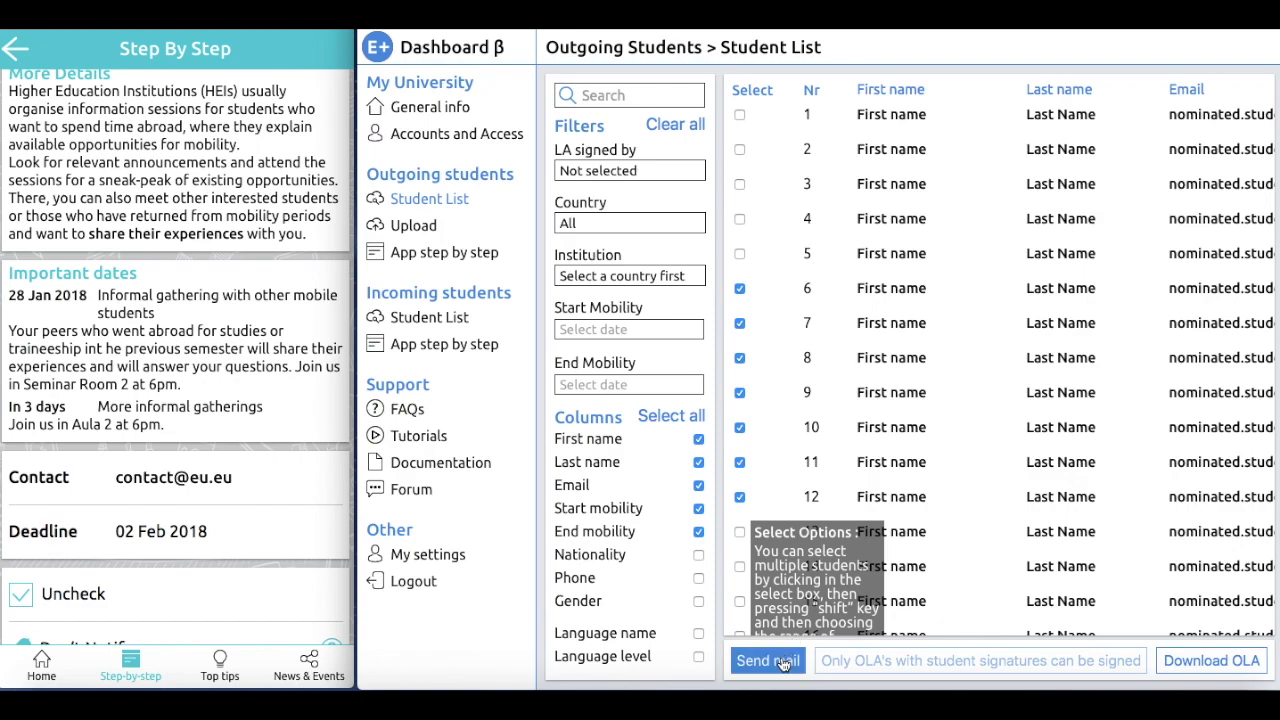
left_click(768, 661)
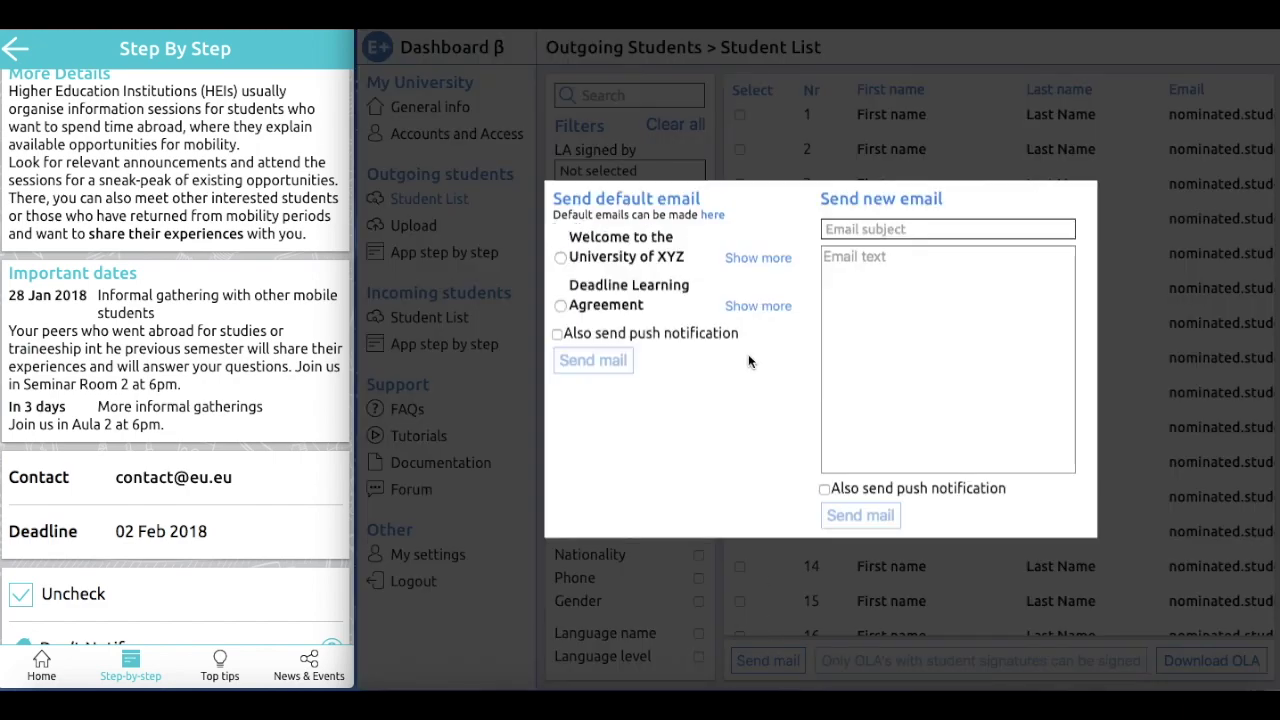
left_click(880, 232)
type("Deadline")
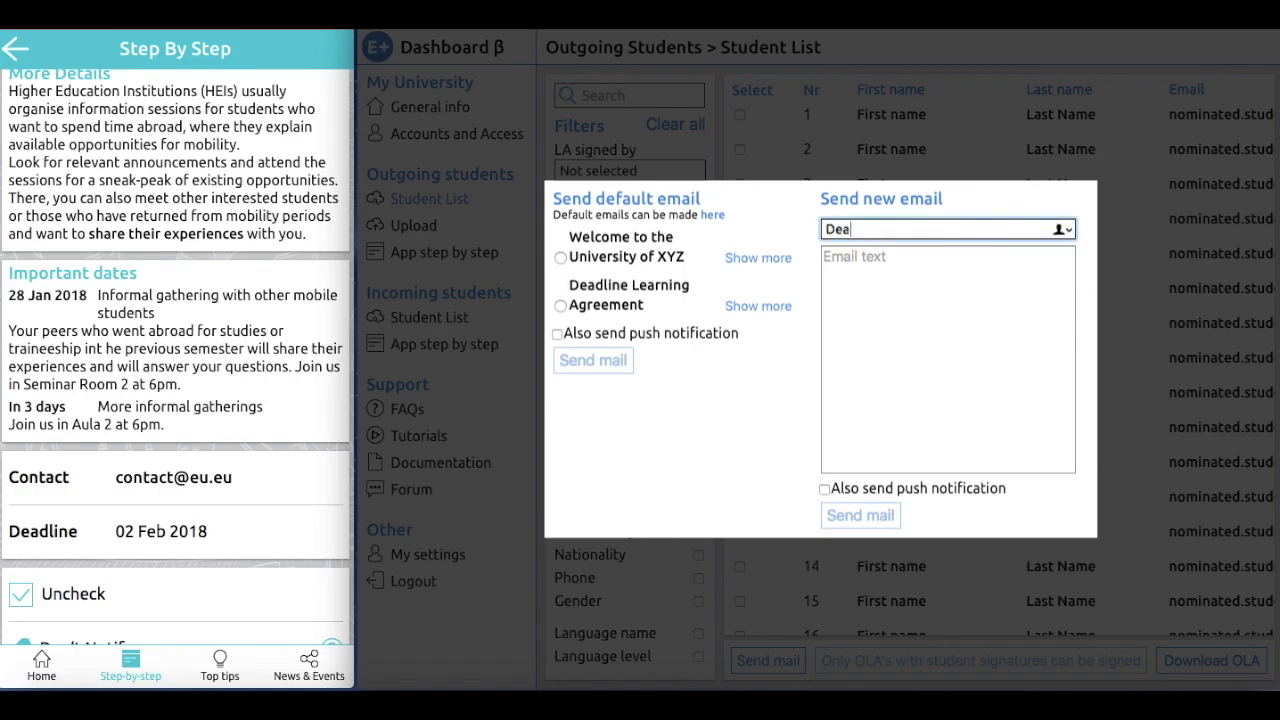
left_click(868, 284)
type("Please fina")
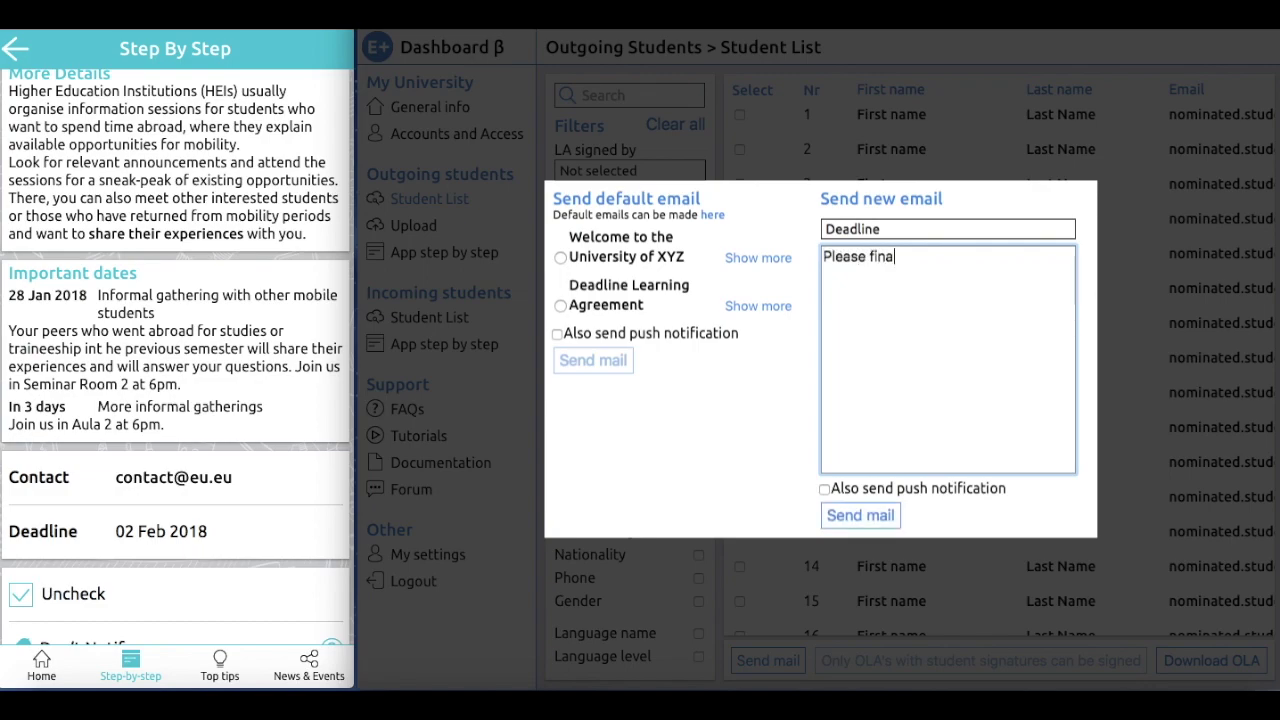
type("lise your OLAs.")
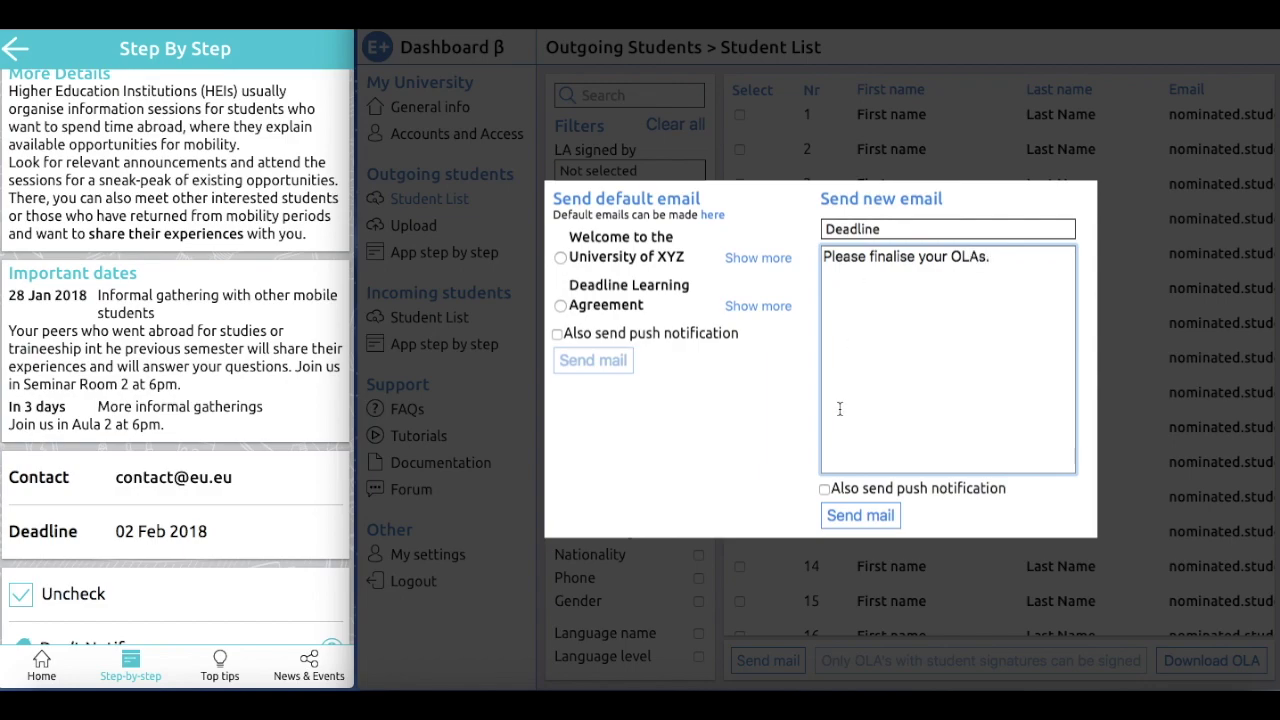
left_click(825, 488)
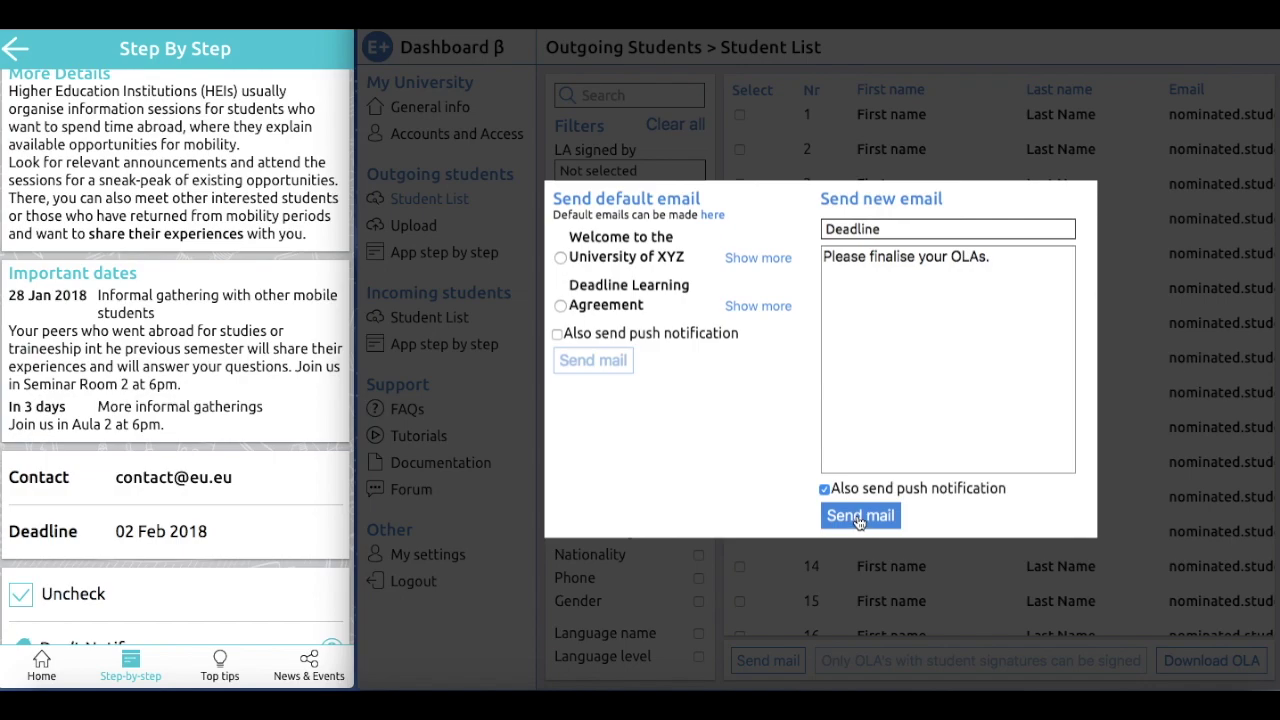
left_click(858, 517)
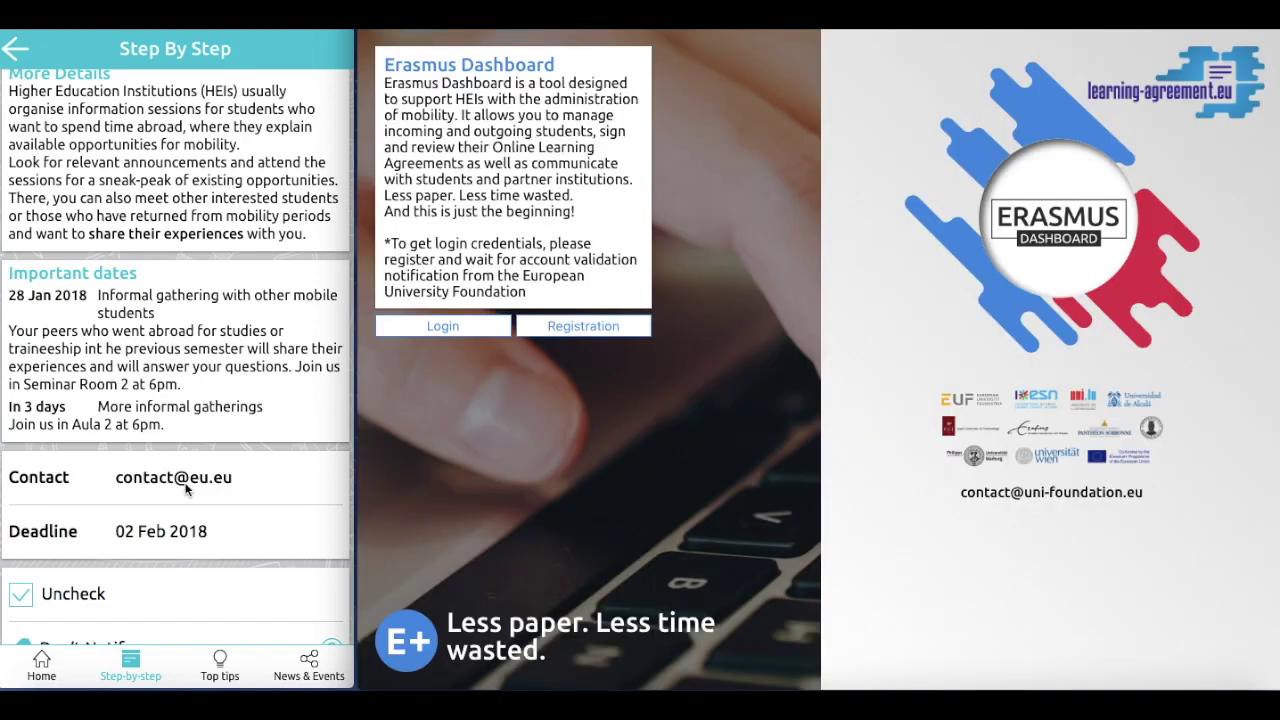
Step: Return to the Home screen of the Erasmus+ mobile app
left_click(38, 668)
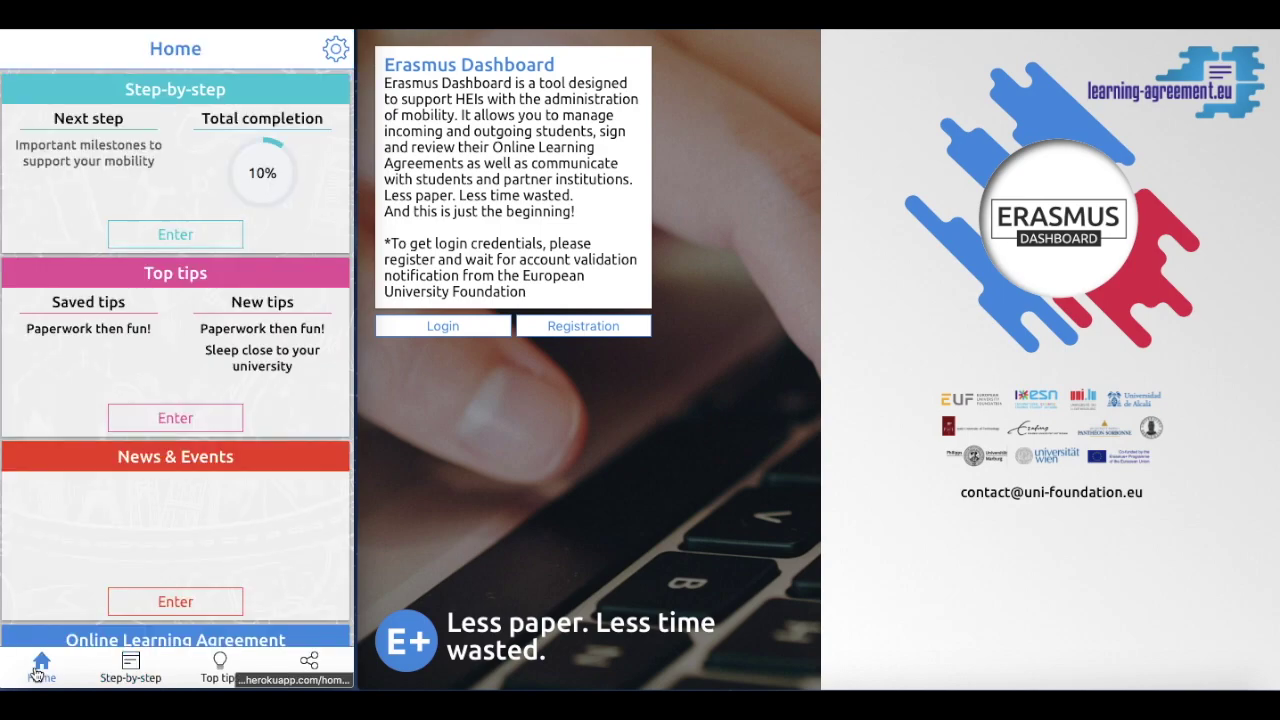